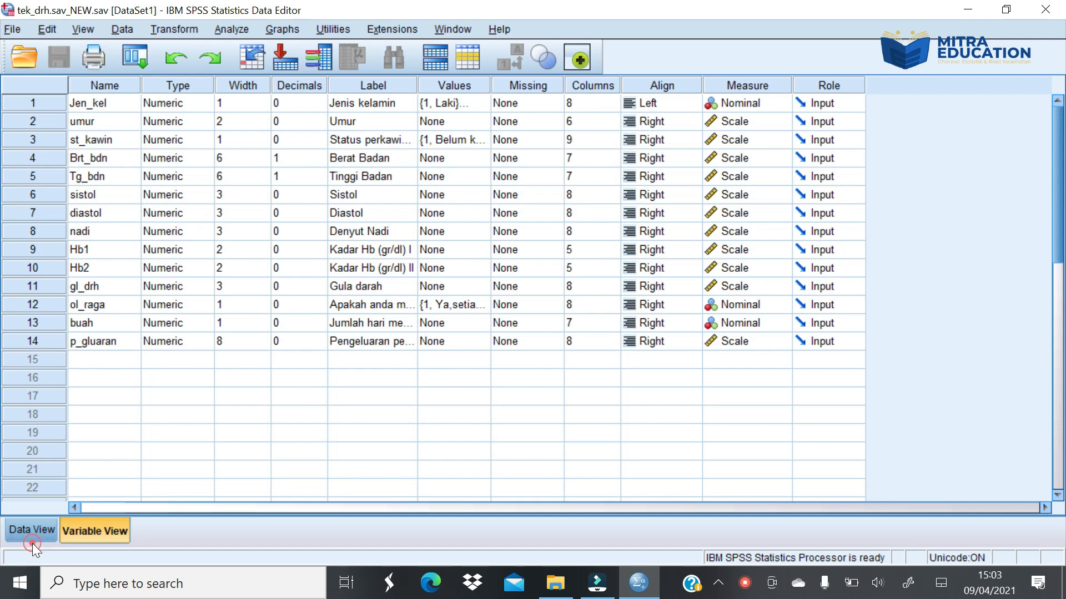
Start computing a new variable from the data set, with Hipertensi as the target variable
{"action": "left_click", "coordinate": [40, 531]}
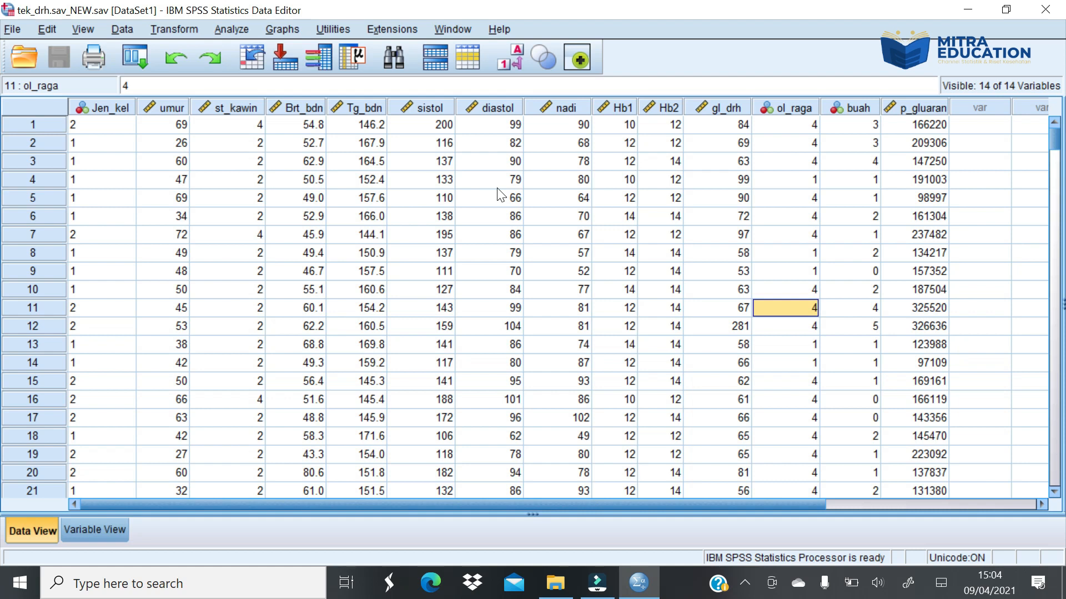
{"action": "left_click", "coordinate": [175, 31]}
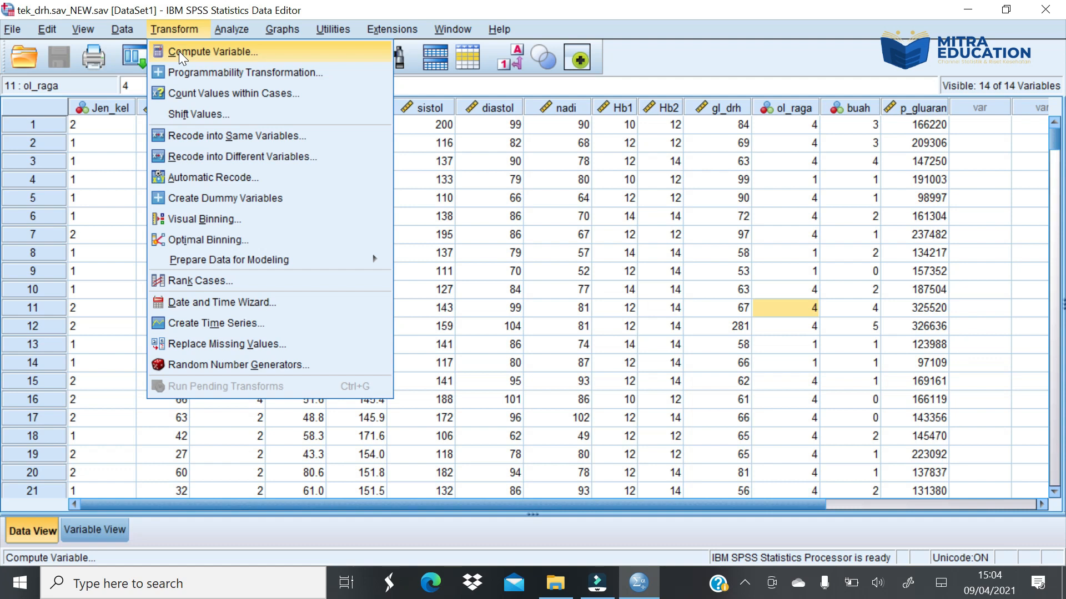
{"action": "left_click", "coordinate": [179, 52]}
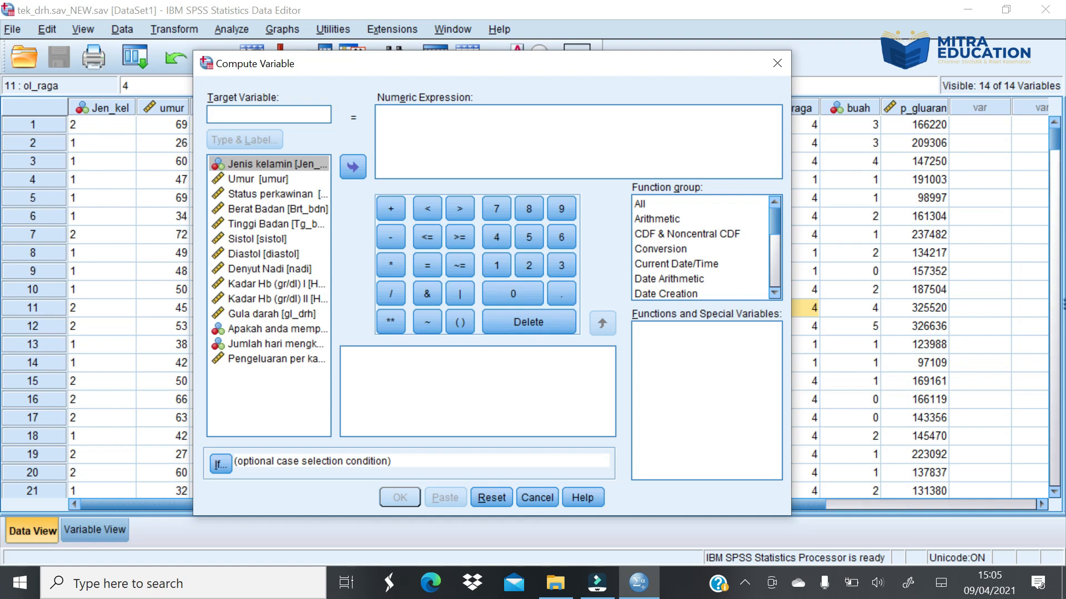
{"action": "type", "text": "H"}
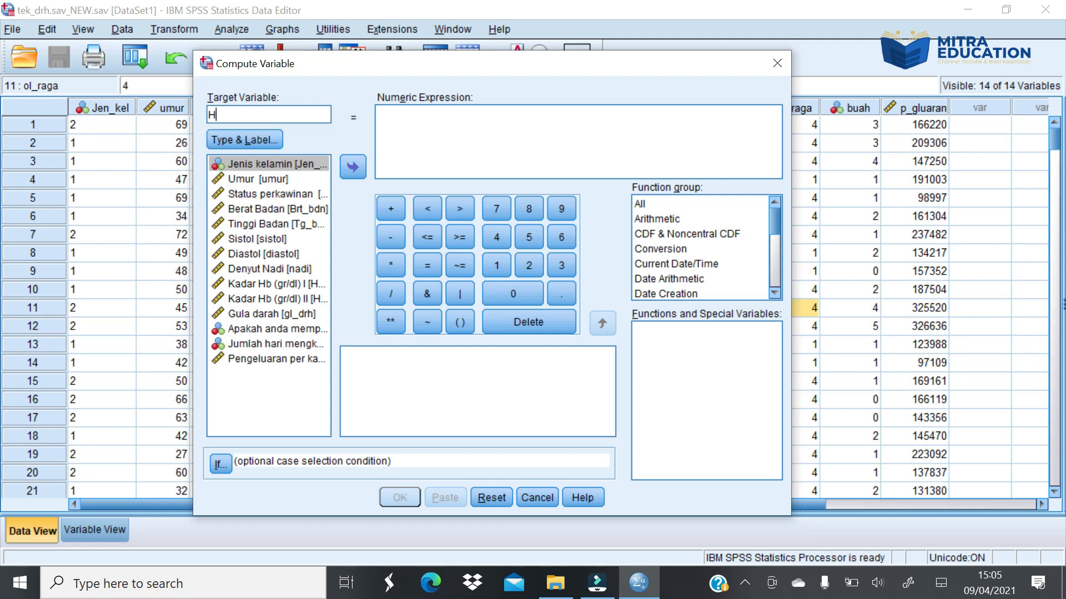
{"action": "type", "text": "ipertensi"}
Build the first condition of the numeric expression as sistol >= 140
{"action": "left_click", "coordinate": [238, 240]}
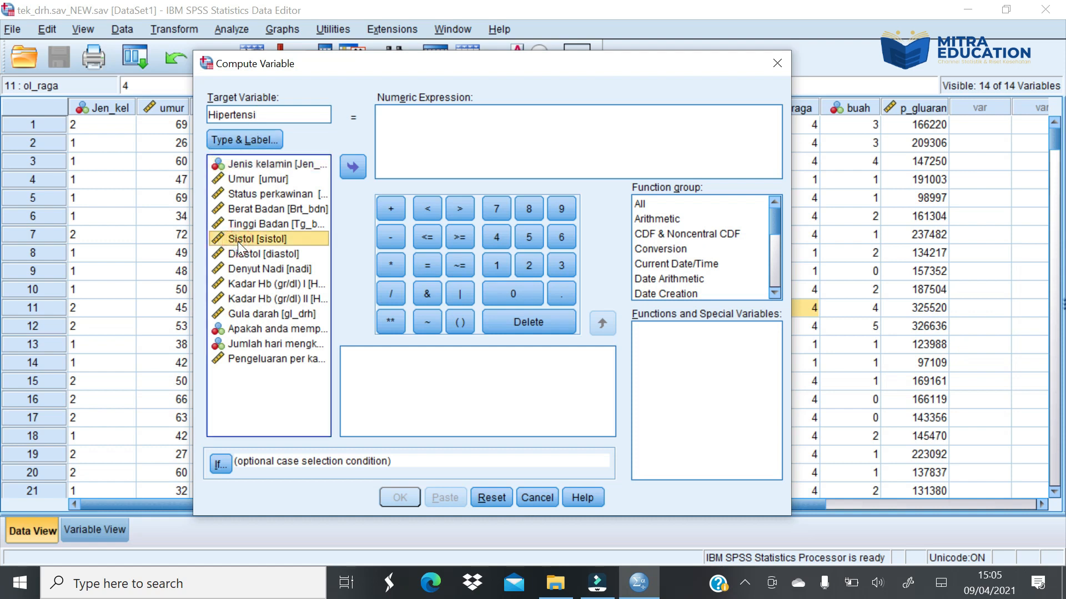
{"action": "left_click", "coordinate": [353, 167]}
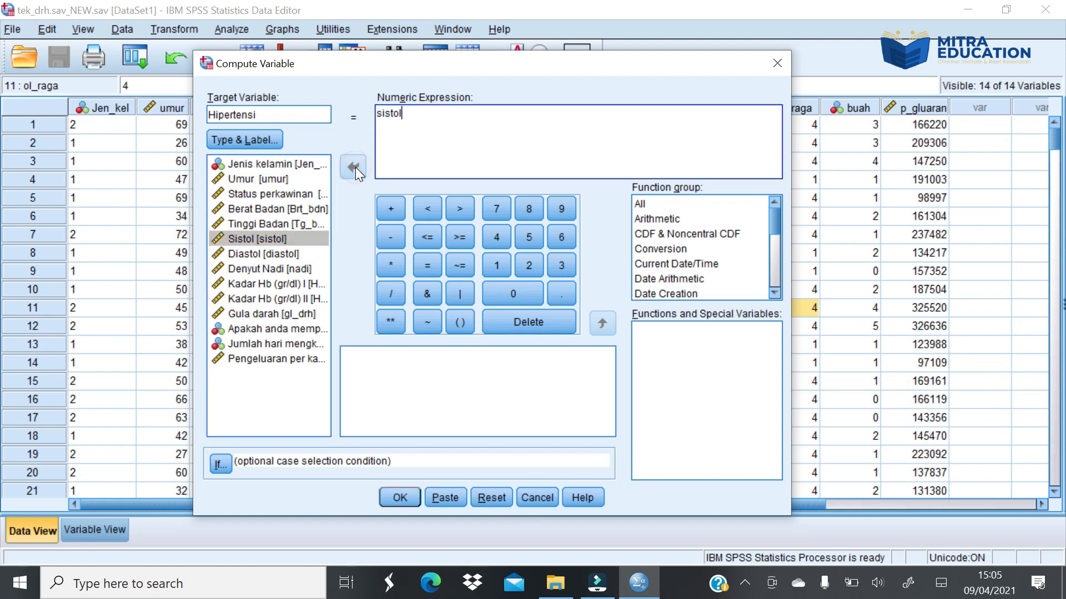
{"action": "left_click", "coordinate": [458, 238]}
{"action": "left_click", "coordinate": [503, 265]}
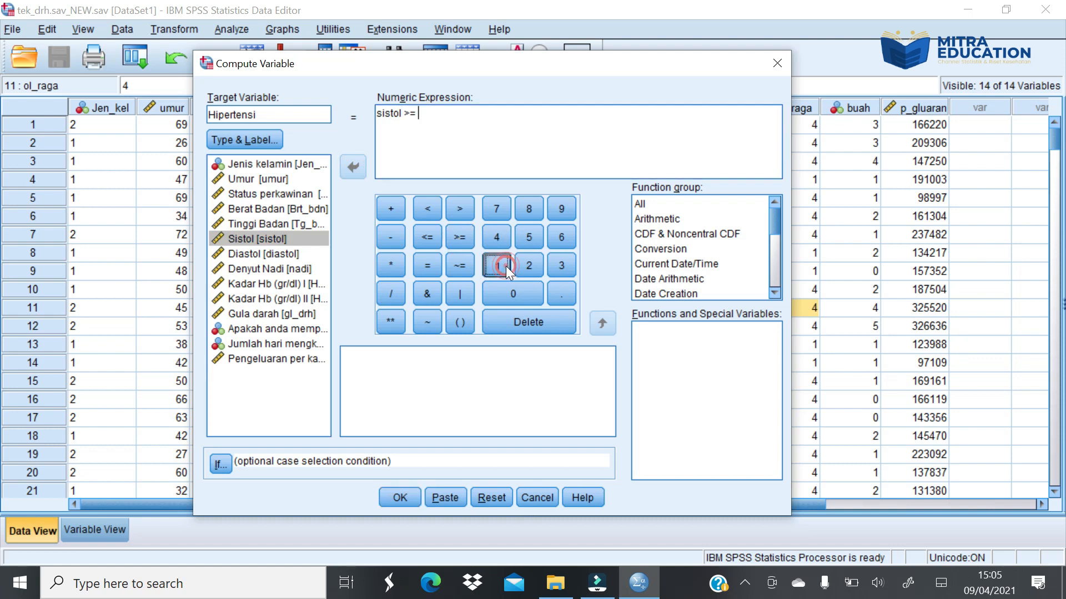
{"action": "left_click", "coordinate": [500, 240]}
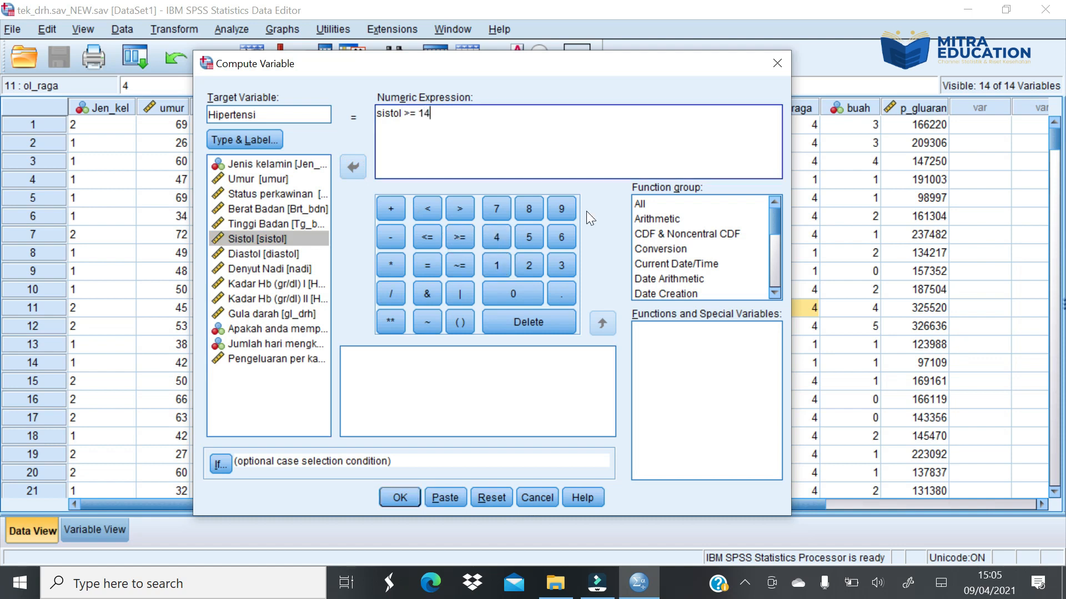
{"action": "left_click", "coordinate": [521, 296]}
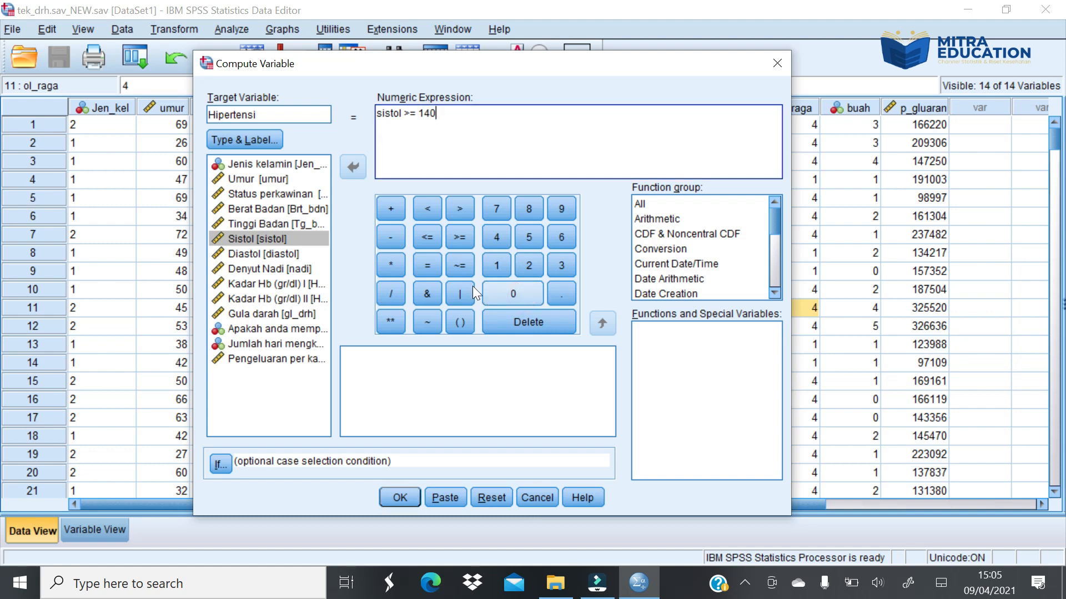
Extend the expression with the OR alternative diastol >= 90 and run the computation
{"action": "left_click", "coordinate": [447, 300]}
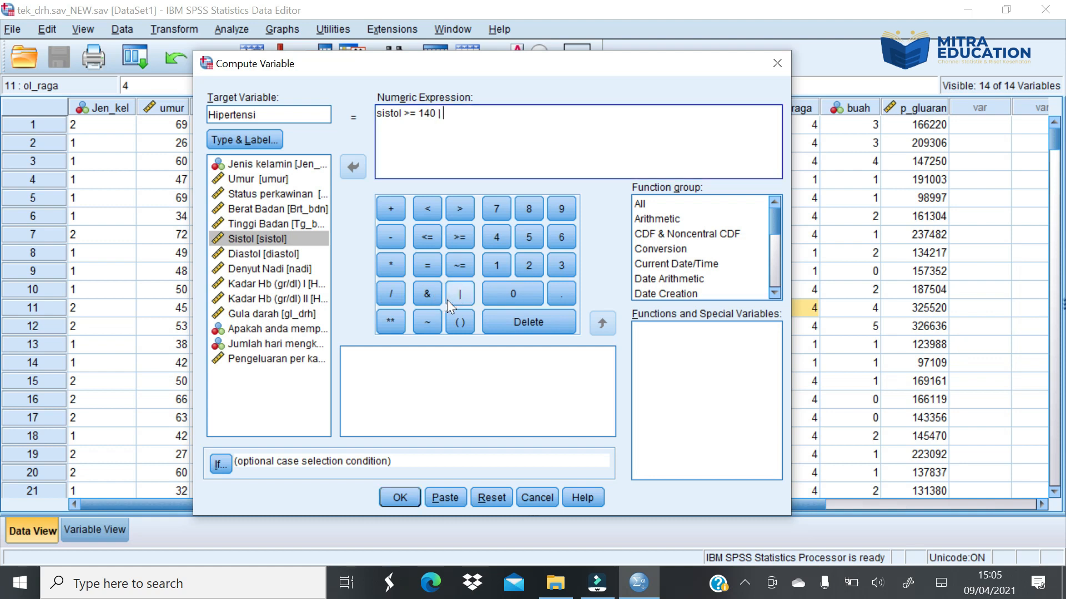
{"action": "left_click", "coordinate": [244, 255]}
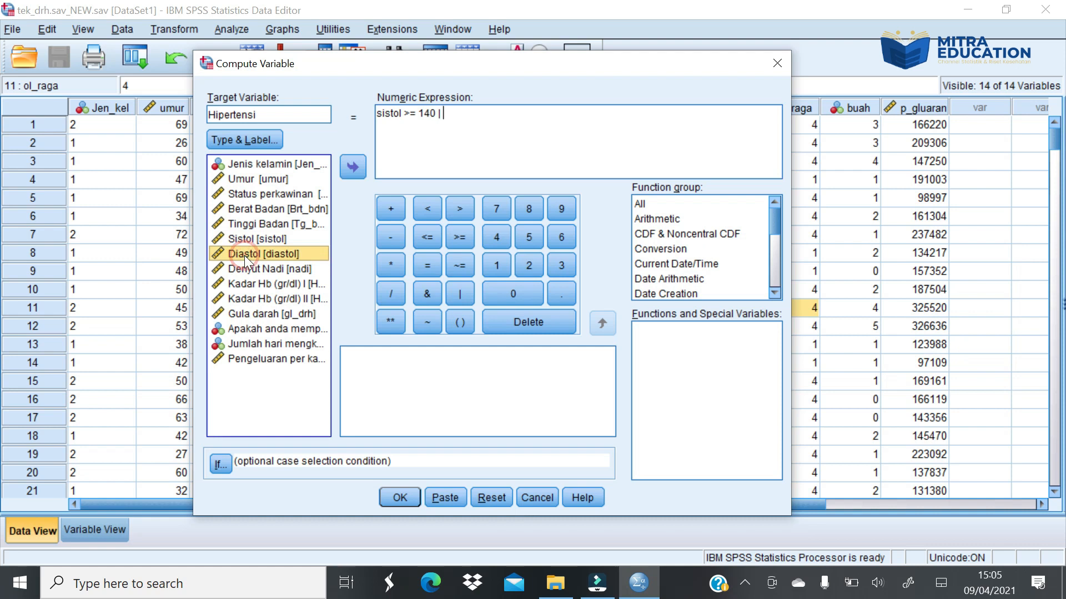
{"action": "left_click", "coordinate": [351, 163]}
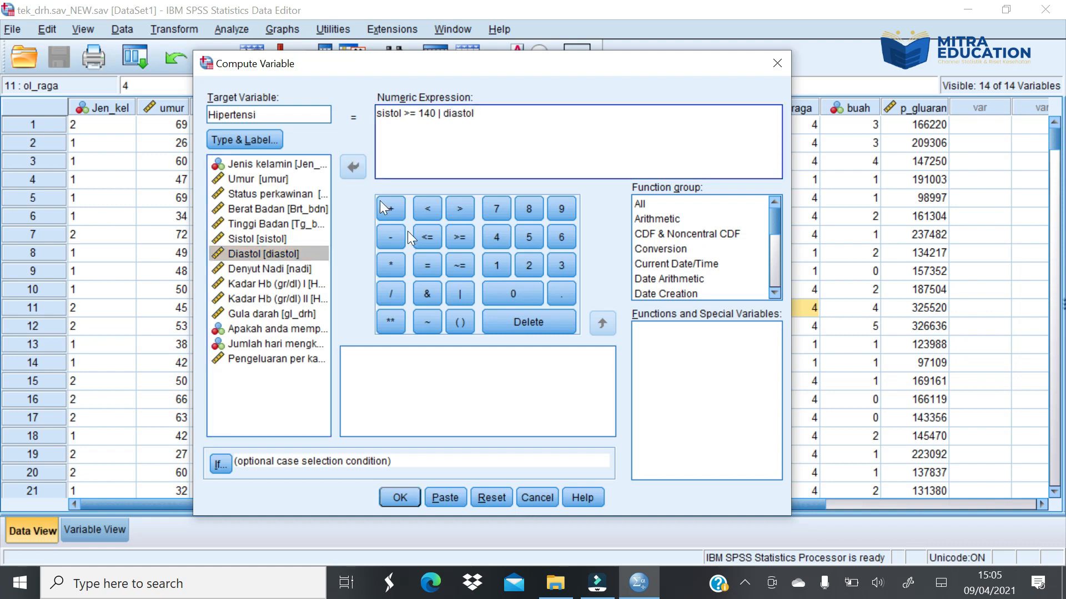
{"action": "left_click", "coordinate": [454, 238]}
{"action": "left_click", "coordinate": [557, 217]}
{"action": "left_click", "coordinate": [513, 294]}
{"action": "left_click", "coordinate": [396, 496]}
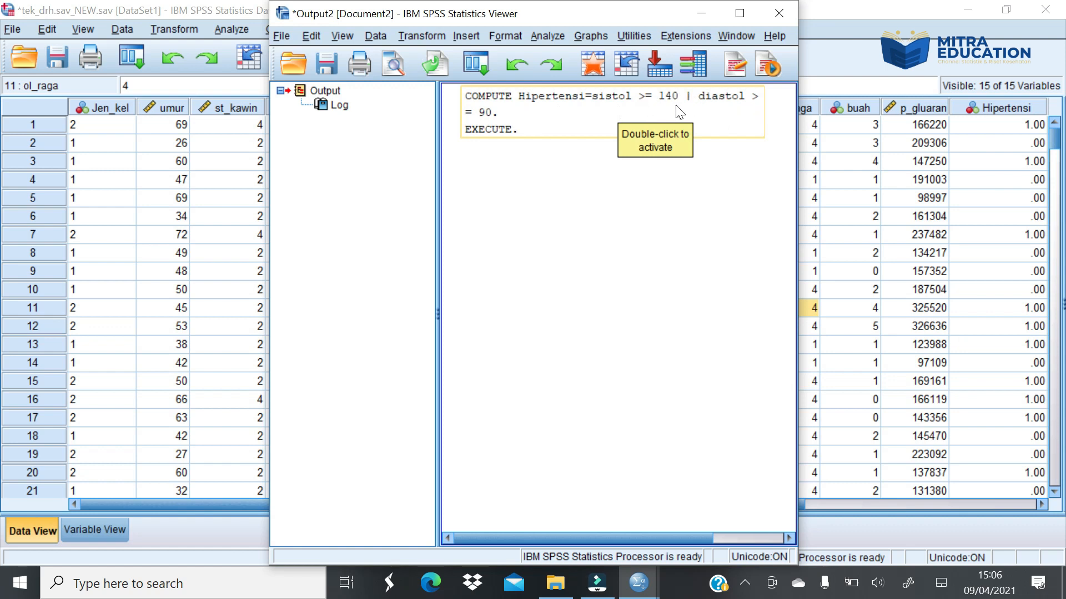
Return to the data set and set the Hipertensi variable's decimals to 0 in its variable definition
{"action": "left_click", "coordinate": [701, 12]}
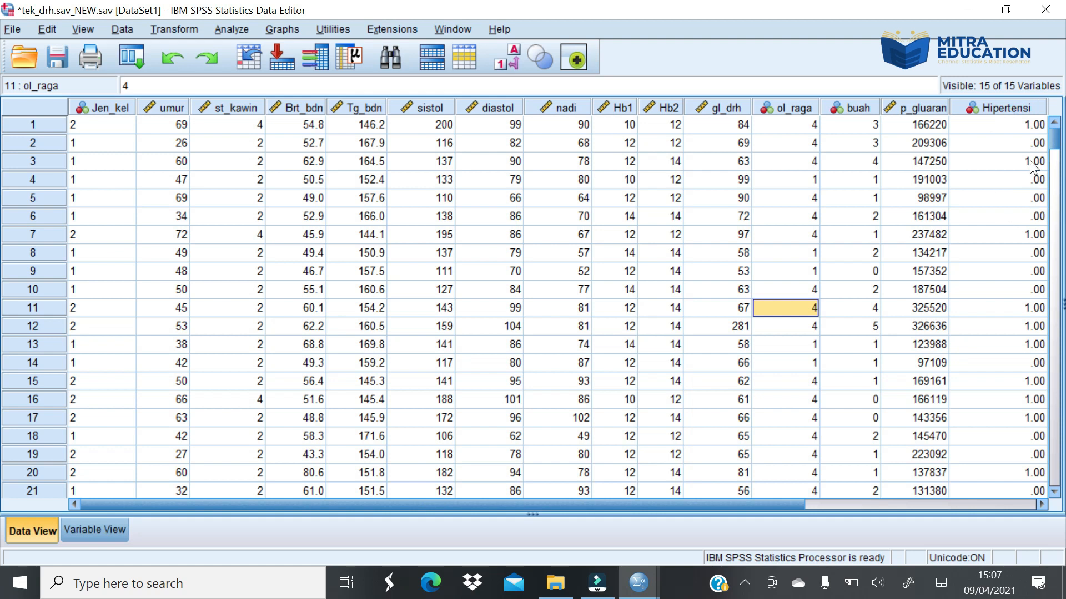
{"action": "double_click", "coordinate": [1007, 108]}
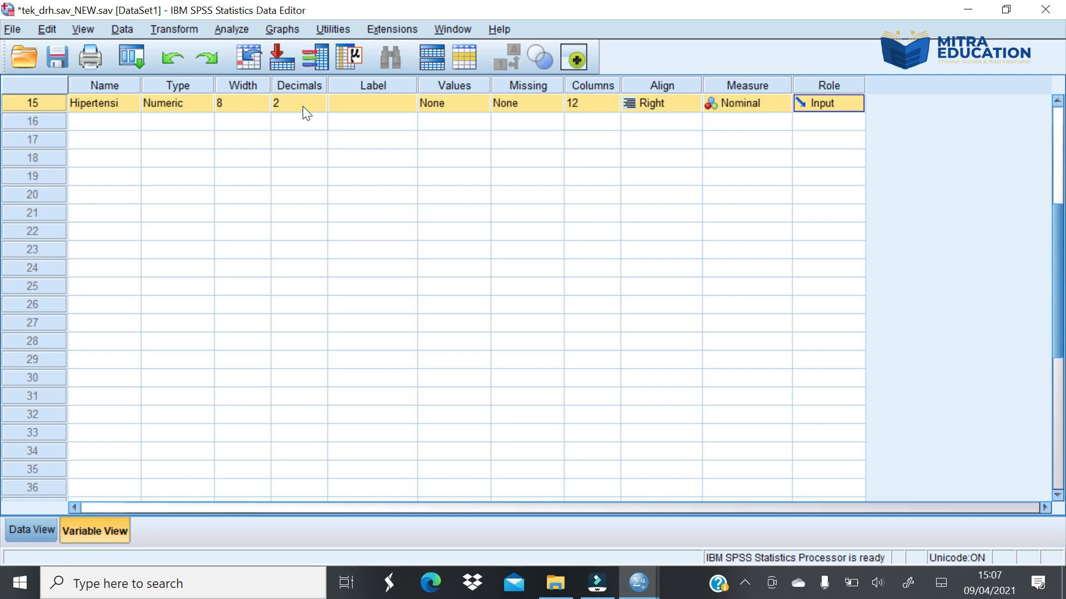
{"action": "left_click", "coordinate": [317, 109]}
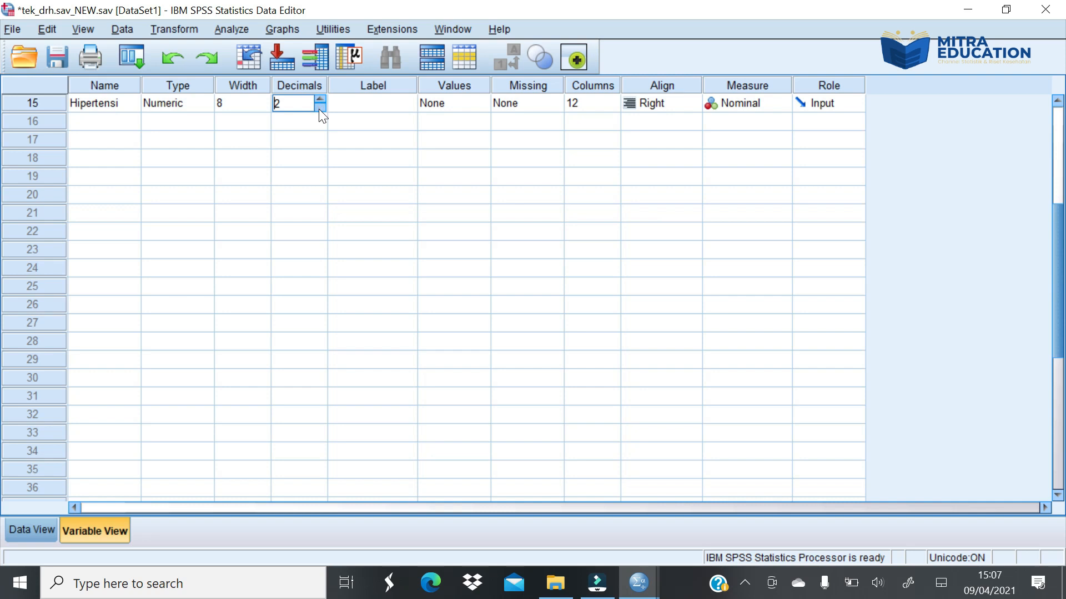
{"action": "double_click", "coordinate": [319, 108]}
Add the value label 0 = "Tidak Hipertensi" to the Hipertensi variable
{"action": "left_click", "coordinate": [483, 108]}
{"action": "left_click", "coordinate": [481, 105]}
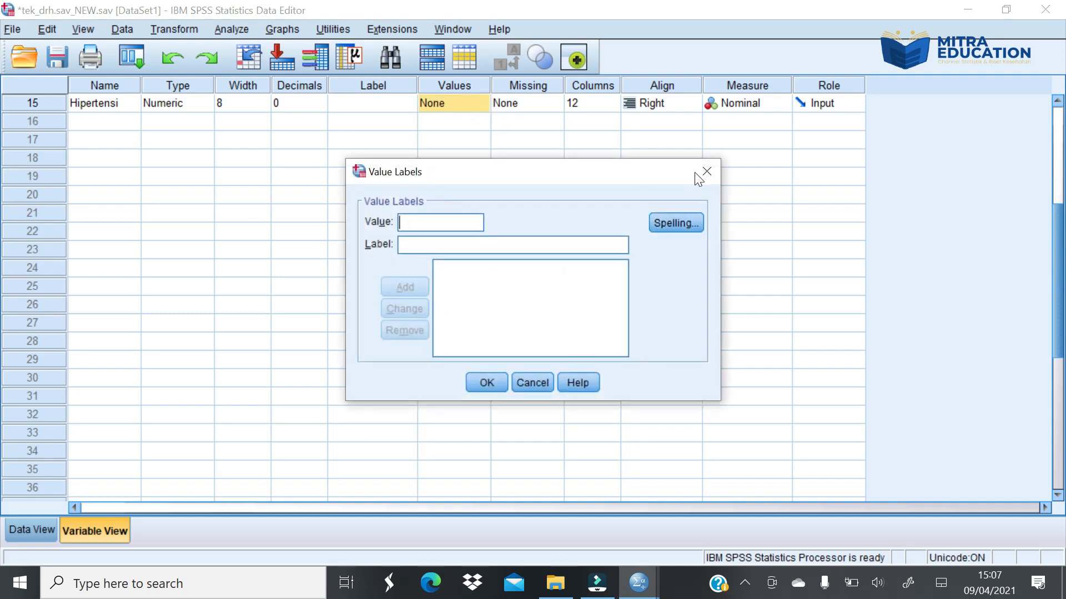
{"action": "left_click", "coordinate": [714, 170]}
{"action": "left_click", "coordinate": [482, 104]}
{"action": "type", "text": "0"}
{"action": "left_click", "coordinate": [406, 244]}
{"action": "type", "text": "Tidak"}
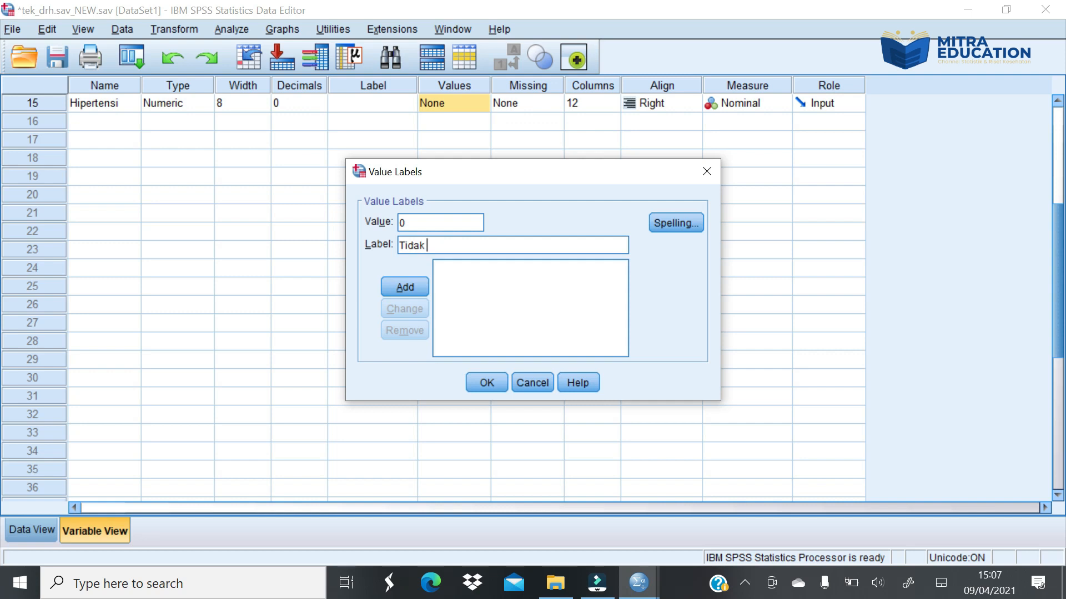
{"action": "type", "text": "Hipertensi"}
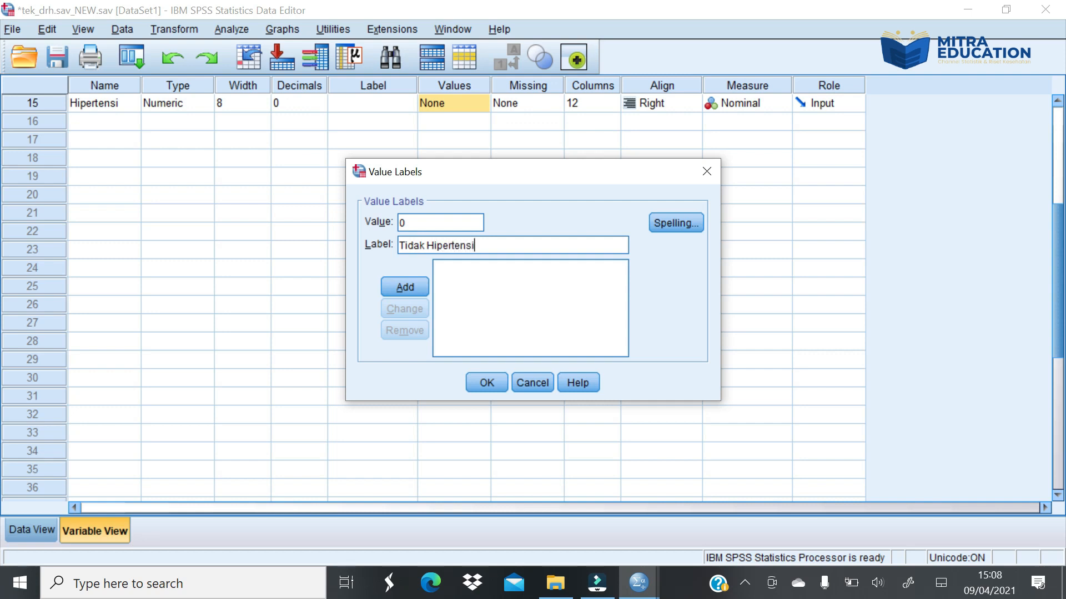
{"action": "left_click", "coordinate": [405, 287]}
Add the value label 1 = "Hipertensi" and apply the value labels
{"action": "type", "text": "1"}
{"action": "left_click", "coordinate": [409, 245]}
{"action": "type", "text": "H"}
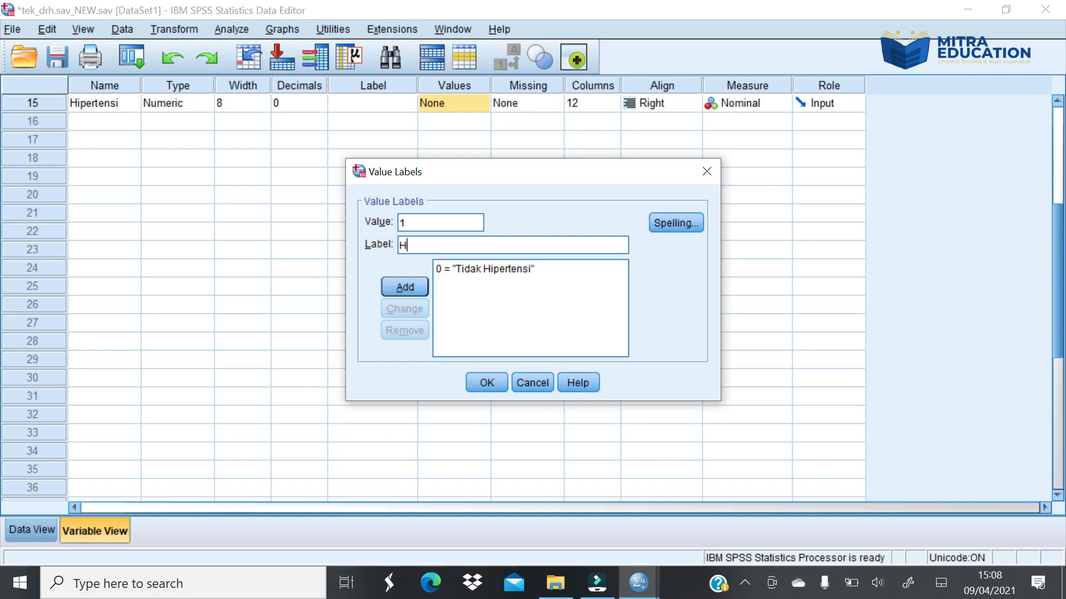
{"action": "type", "text": "ipertens"}
{"action": "key", "text": "BackSpace"}
{"action": "key", "text": "BackSpace"}
{"action": "type", "text": "nsi"}
{"action": "left_click", "coordinate": [408, 286]}
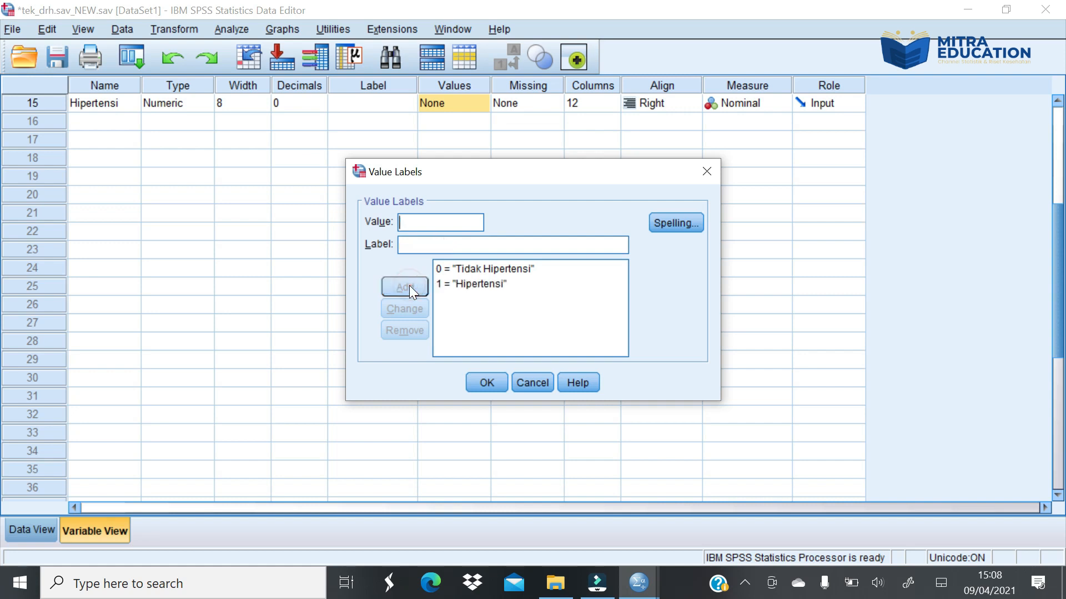
{"action": "left_click", "coordinate": [492, 385]}
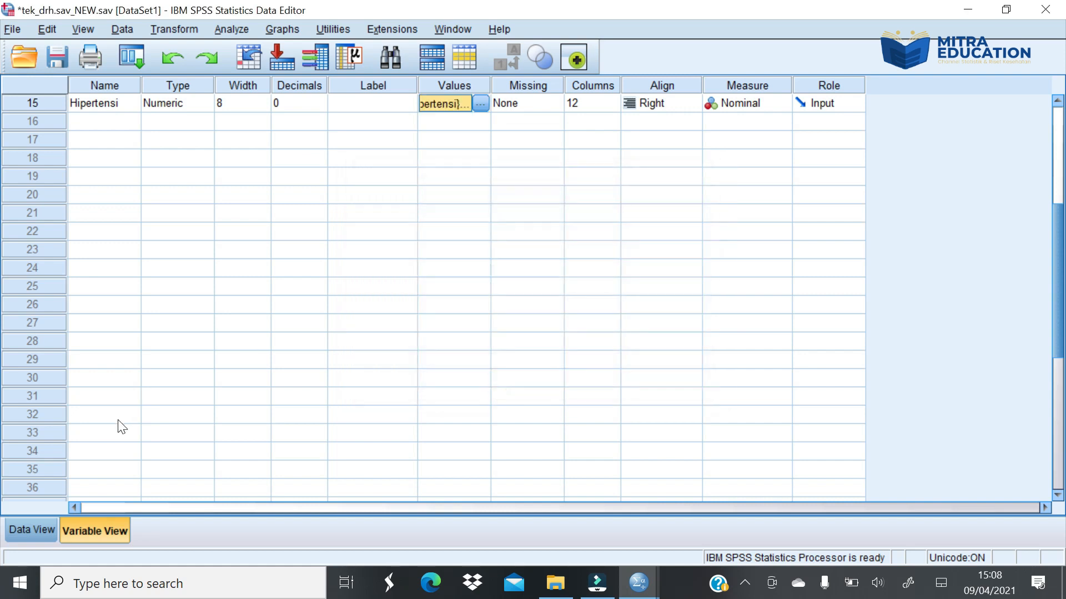
Run a Frequencies analysis with a frequency table for the Hipertensi variable
{"action": "left_click", "coordinate": [18, 529]}
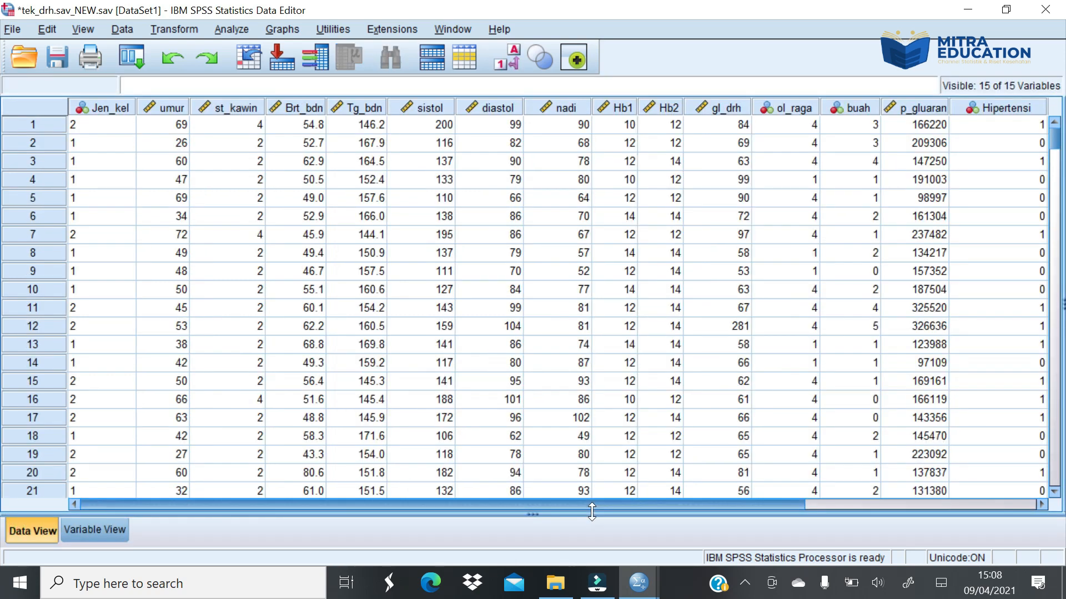
{"action": "left_click_drag", "start_coordinate": [646, 507], "coordinate": [755, 507]}
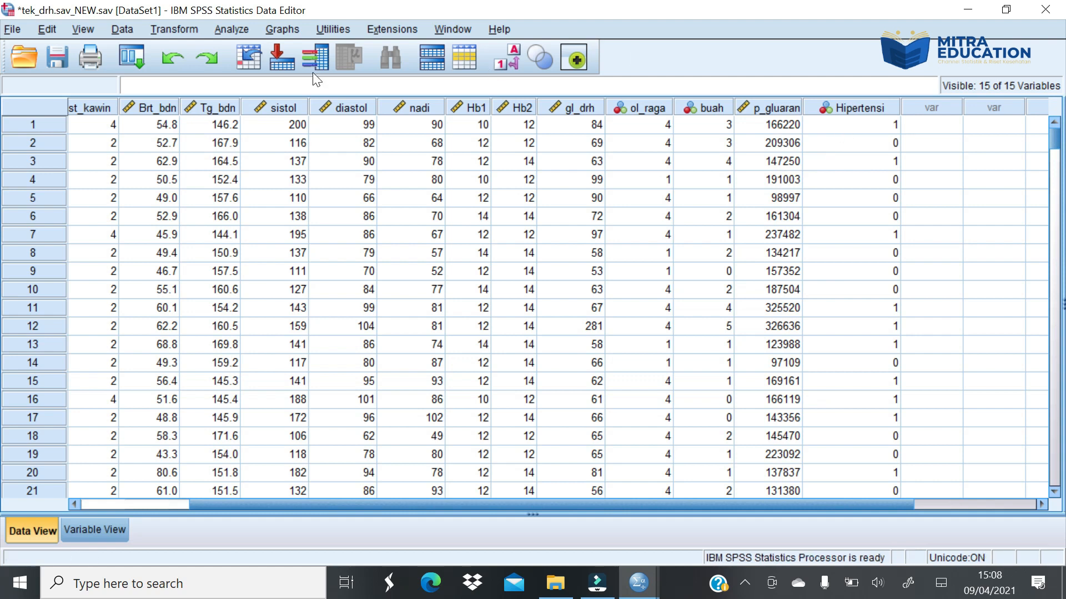
{"action": "left_click", "coordinate": [233, 30]}
{"action": "mouse_move", "coordinate": [247, 70]}
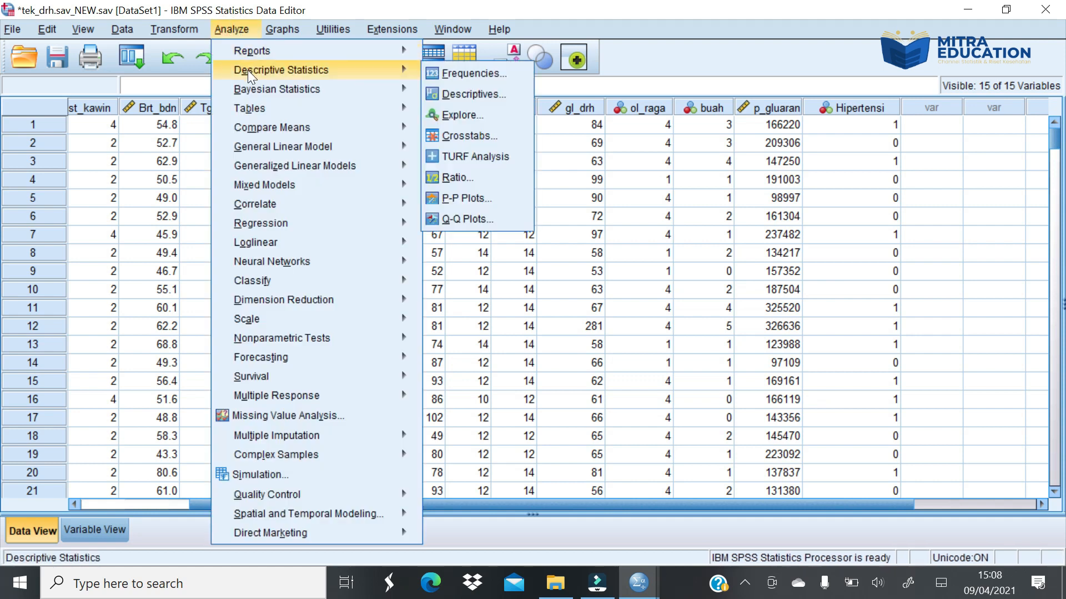
{"action": "left_click", "coordinate": [466, 73]}
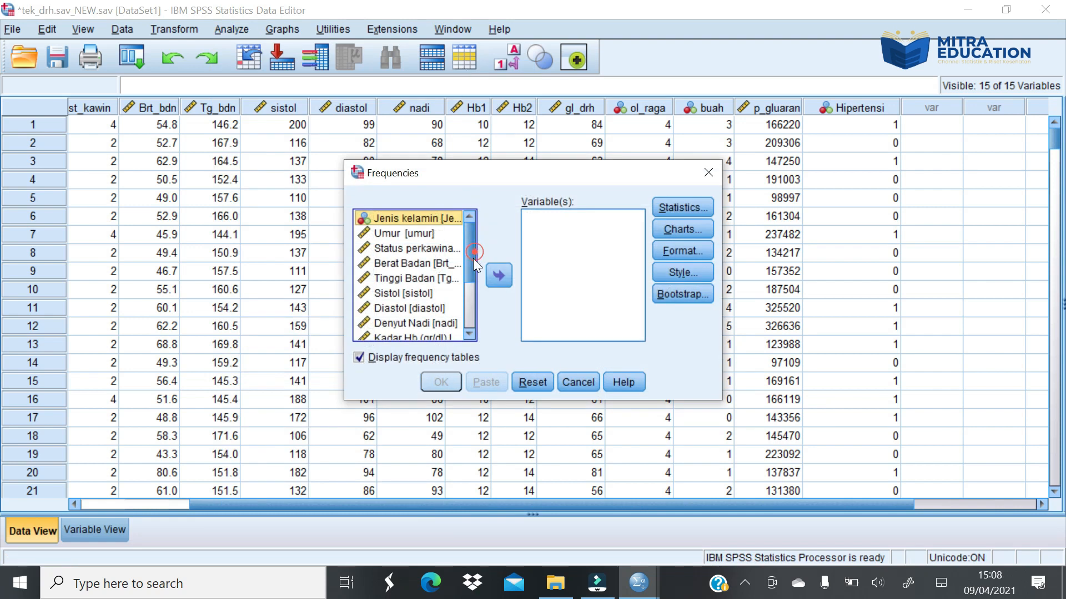
{"action": "left_click_drag", "start_coordinate": [473, 258], "coordinate": [485, 328]}
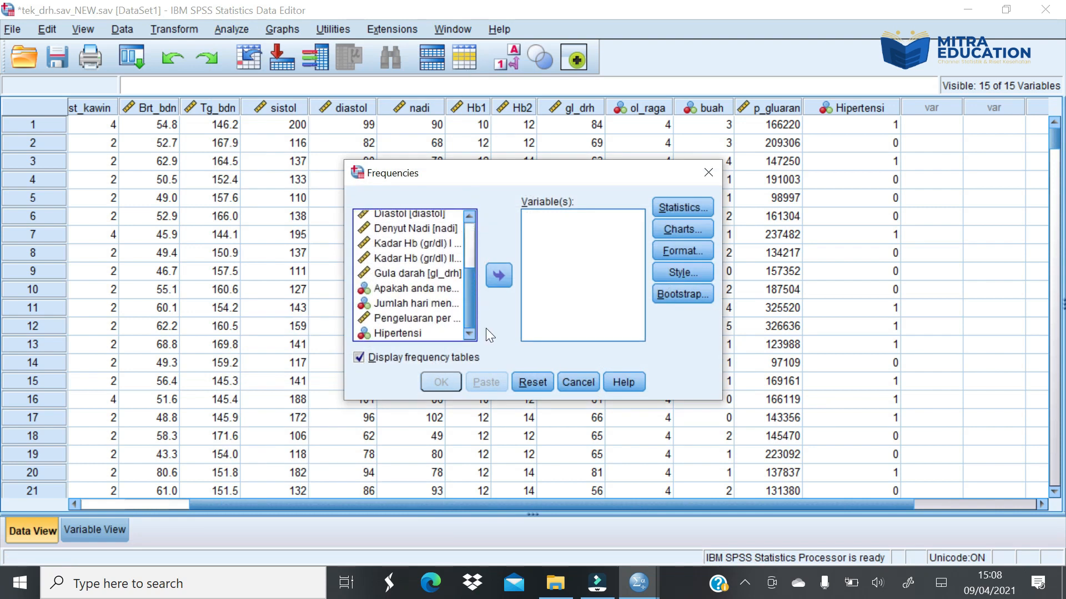
{"action": "left_click", "coordinate": [390, 333]}
{"action": "left_click", "coordinate": [496, 276]}
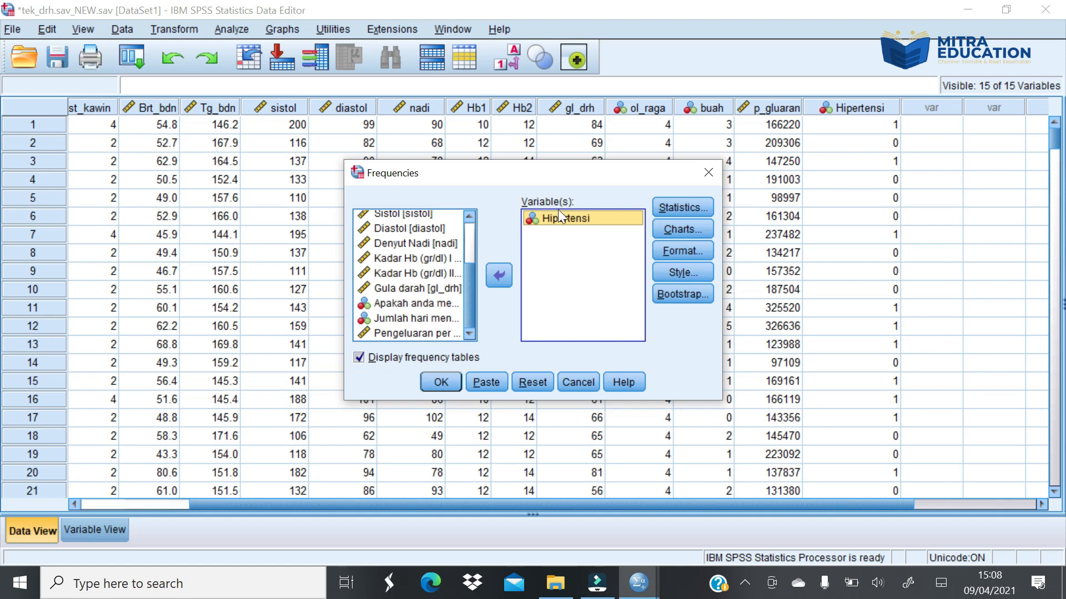
{"action": "left_click", "coordinate": [441, 383]}
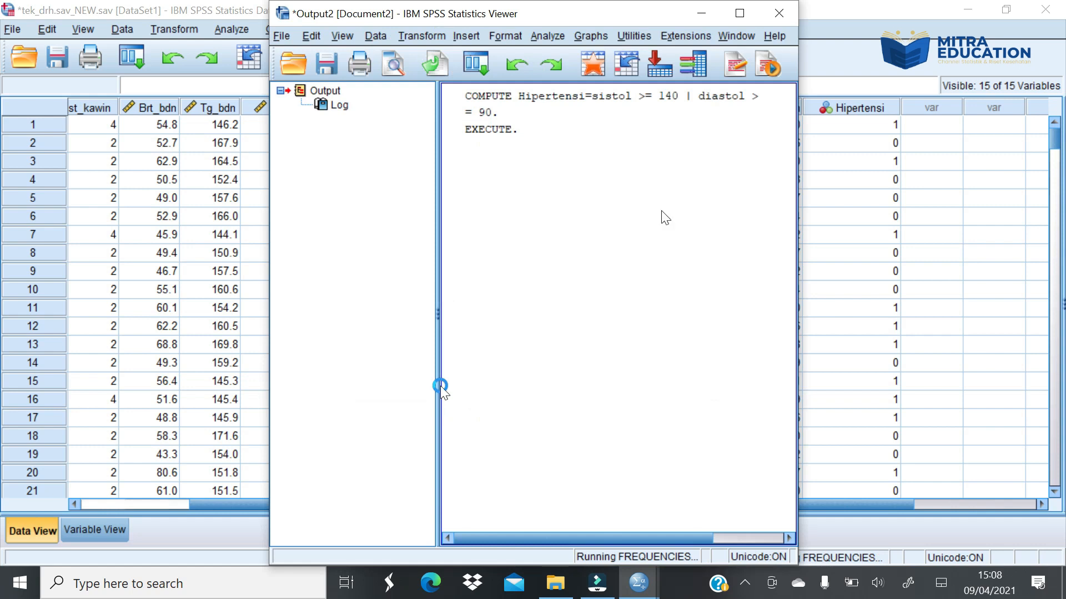
Examine the Statistics and Hipertensi frequency tables in the maximized output, and return to the data set
{"action": "left_click", "coordinate": [739, 13]}
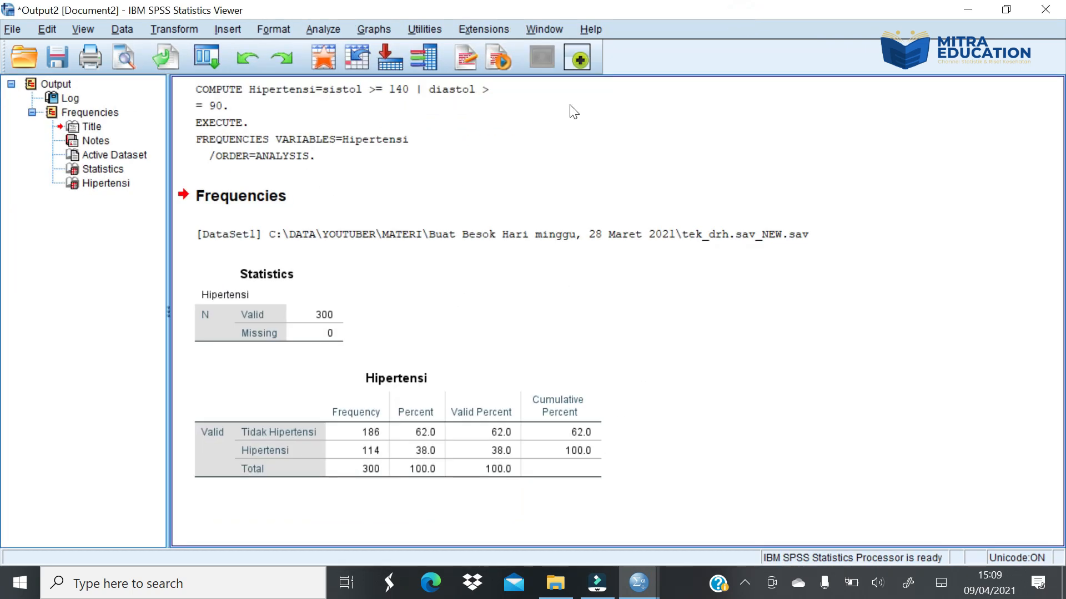
{"action": "left_click", "coordinate": [300, 305]}
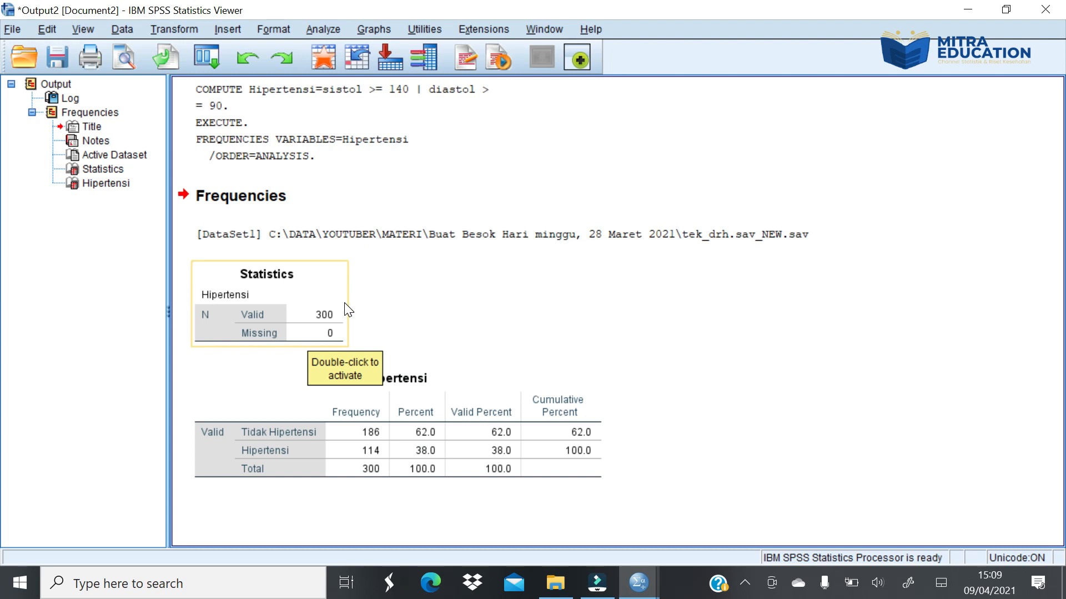
{"action": "left_click", "coordinate": [506, 245]}
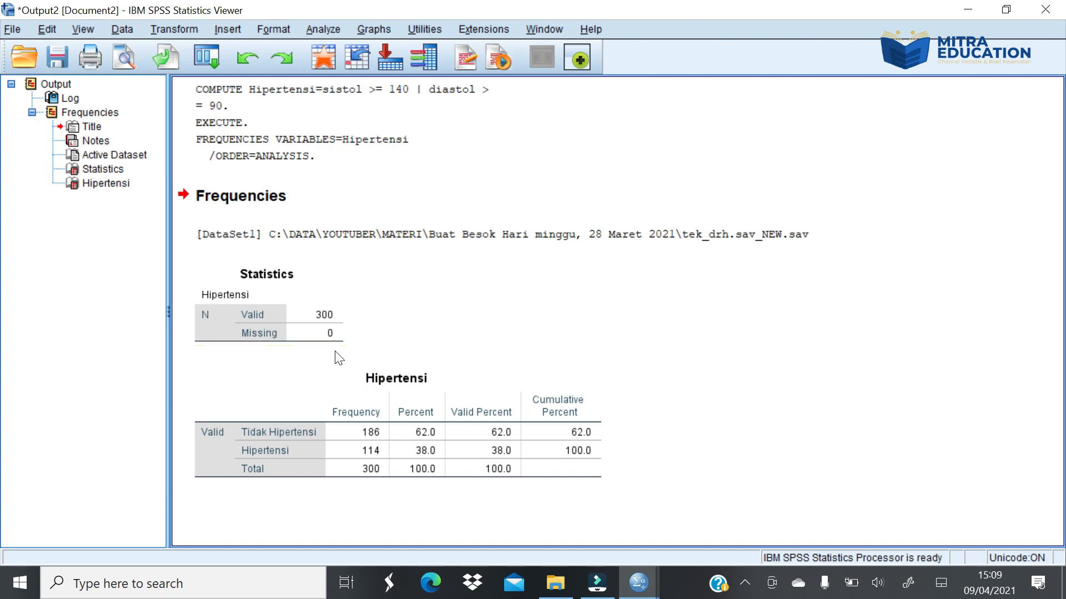
{"action": "left_click", "coordinate": [346, 395]}
{"action": "left_click", "coordinate": [461, 328]}
{"action": "left_click", "coordinate": [357, 375]}
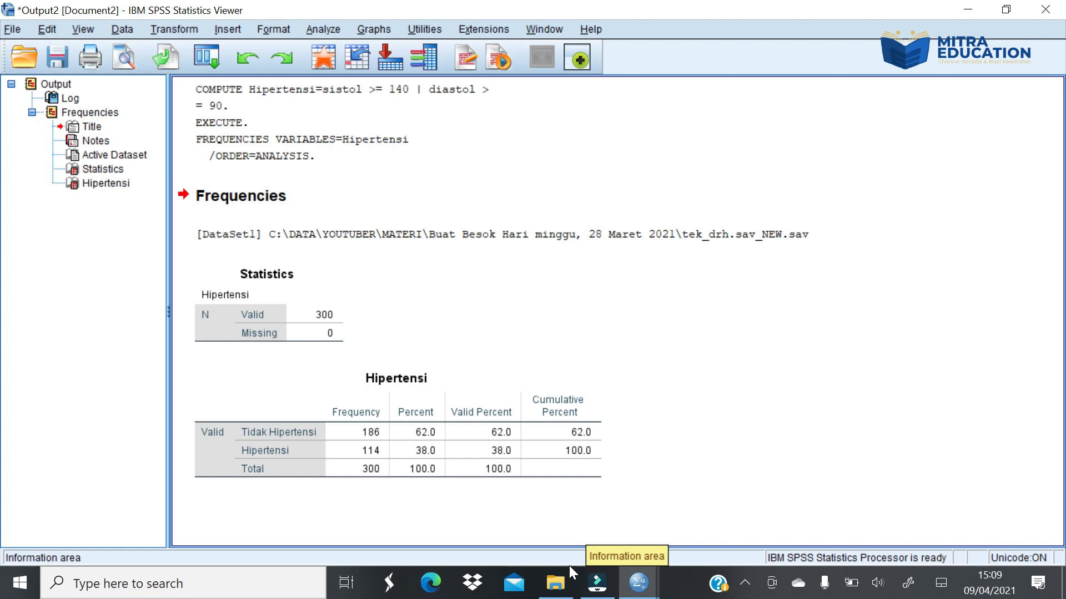
{"action": "left_click", "coordinate": [637, 582]}
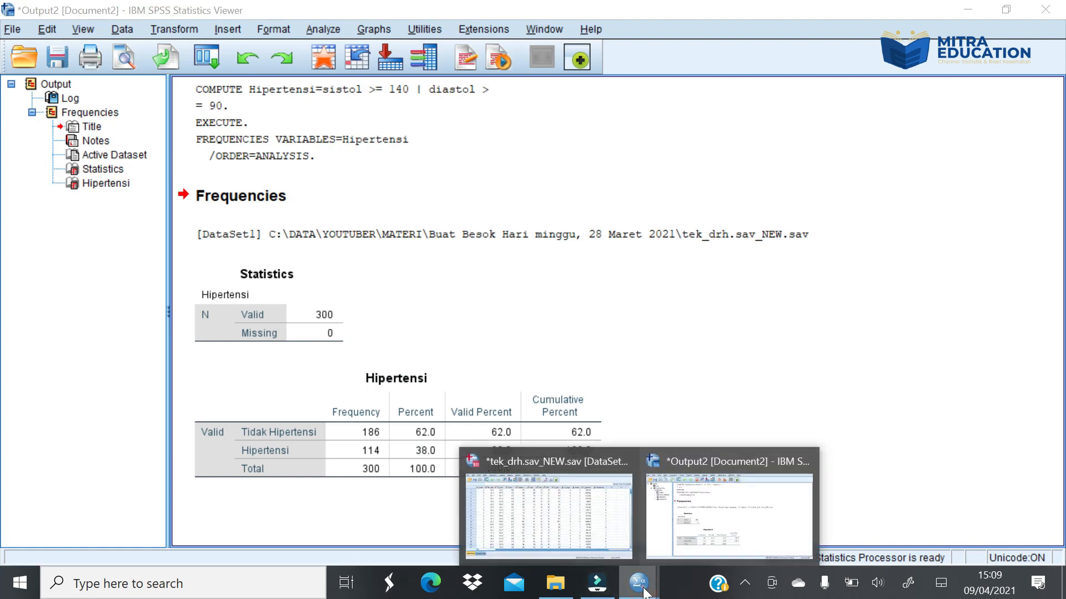
{"action": "left_click", "coordinate": [560, 527]}
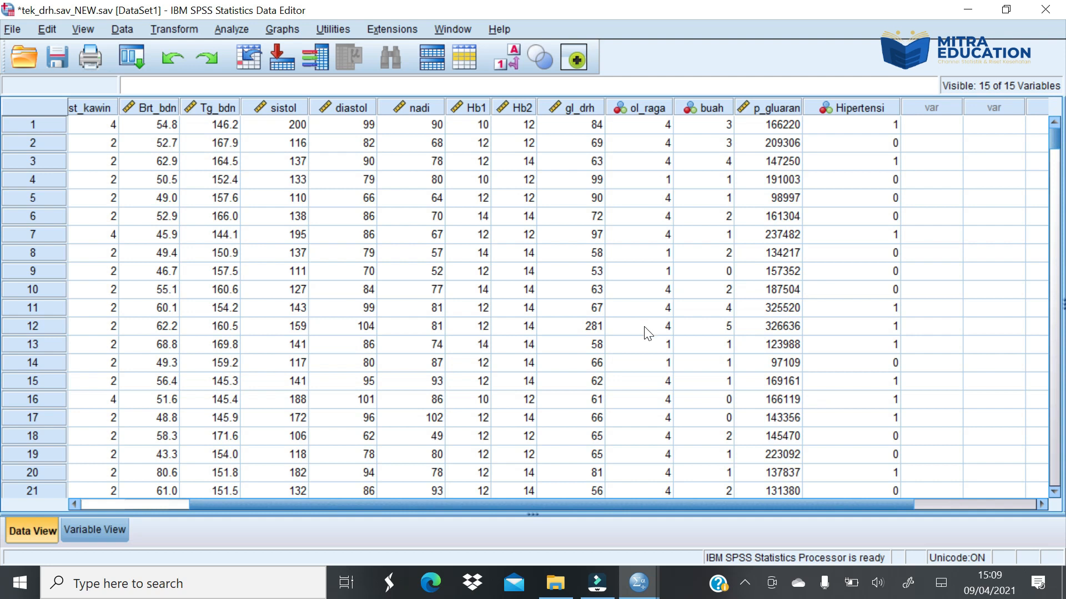
Start a new Compute Variable definition with the previous settings cleared and tb_m as the target variable
{"action": "left_click_drag", "start_coordinate": [495, 509], "coordinate": [221, 522]}
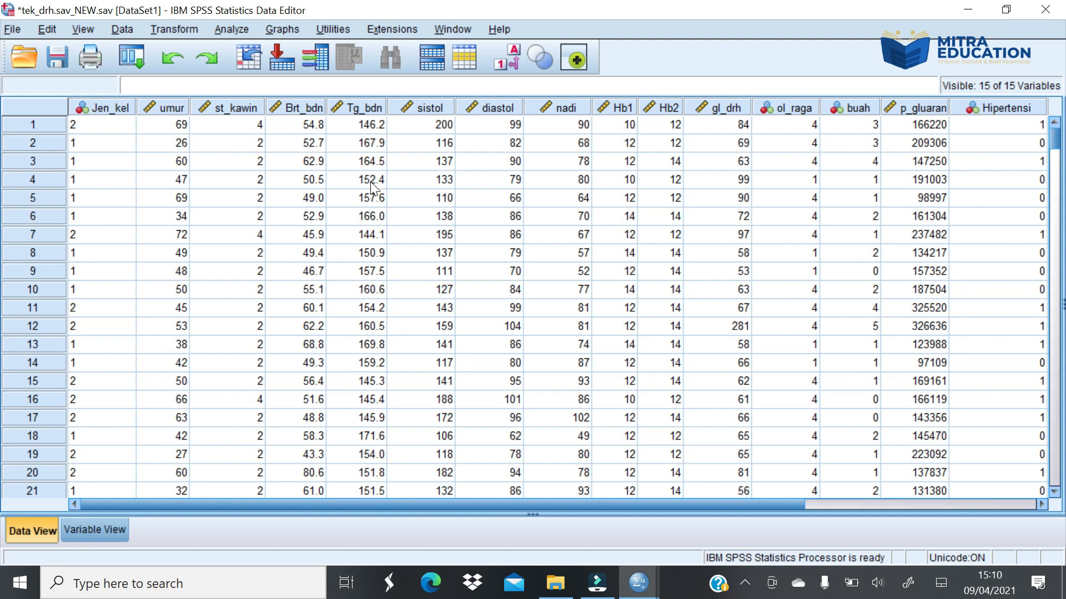
{"action": "left_click", "coordinate": [163, 37]}
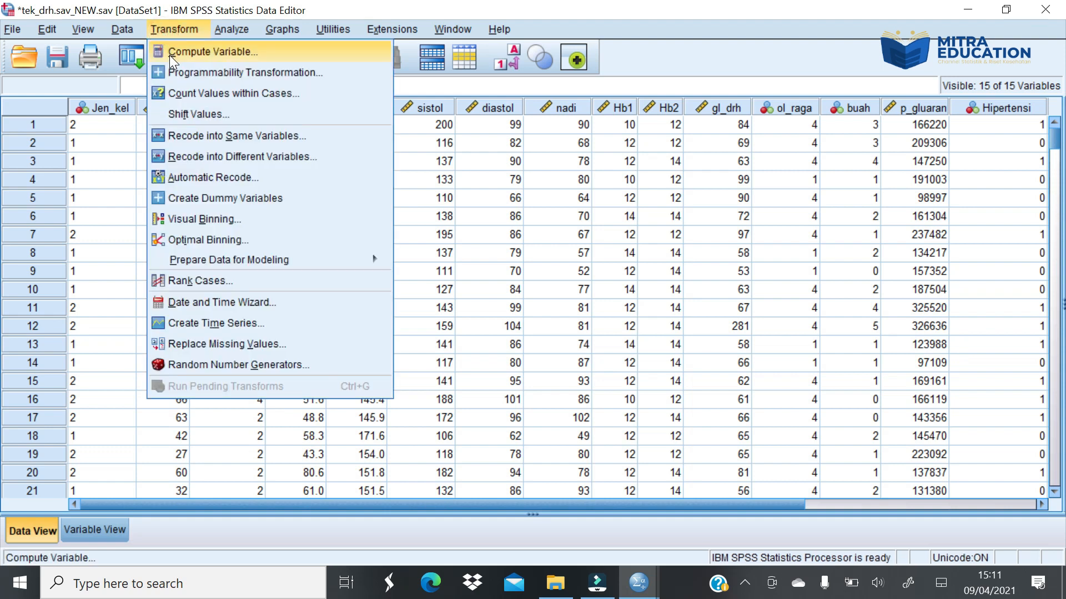
{"action": "left_click", "coordinate": [168, 55]}
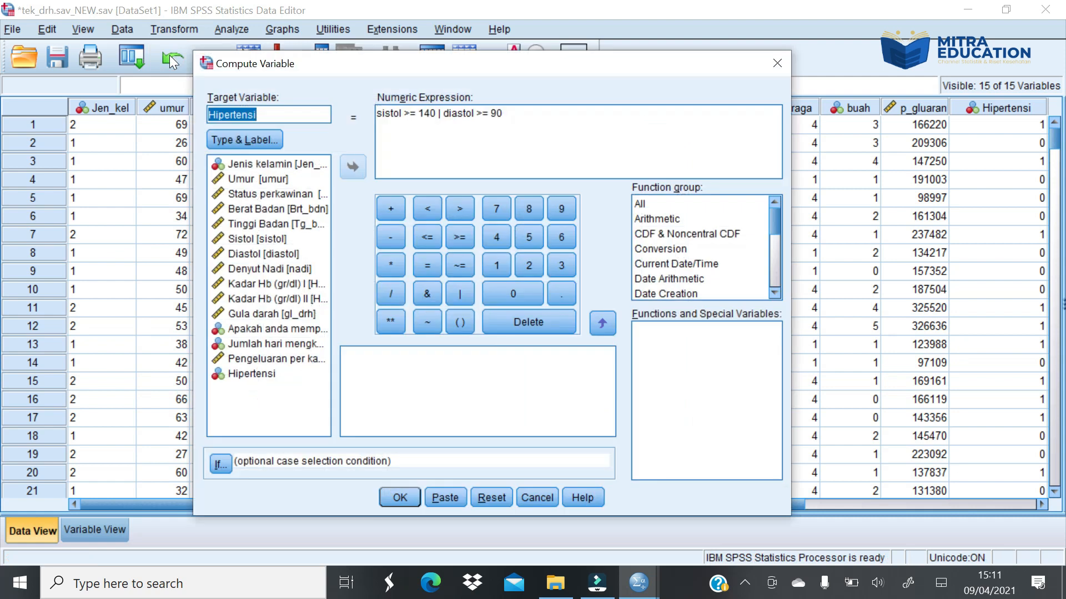
{"action": "left_click", "coordinate": [491, 498]}
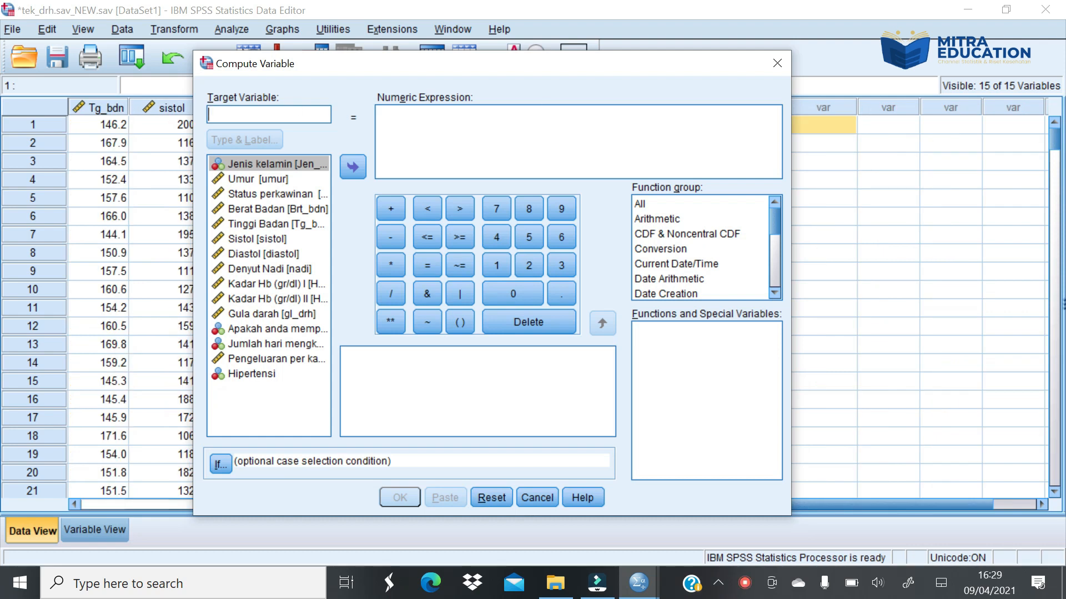
{"action": "type", "text": "tb"}
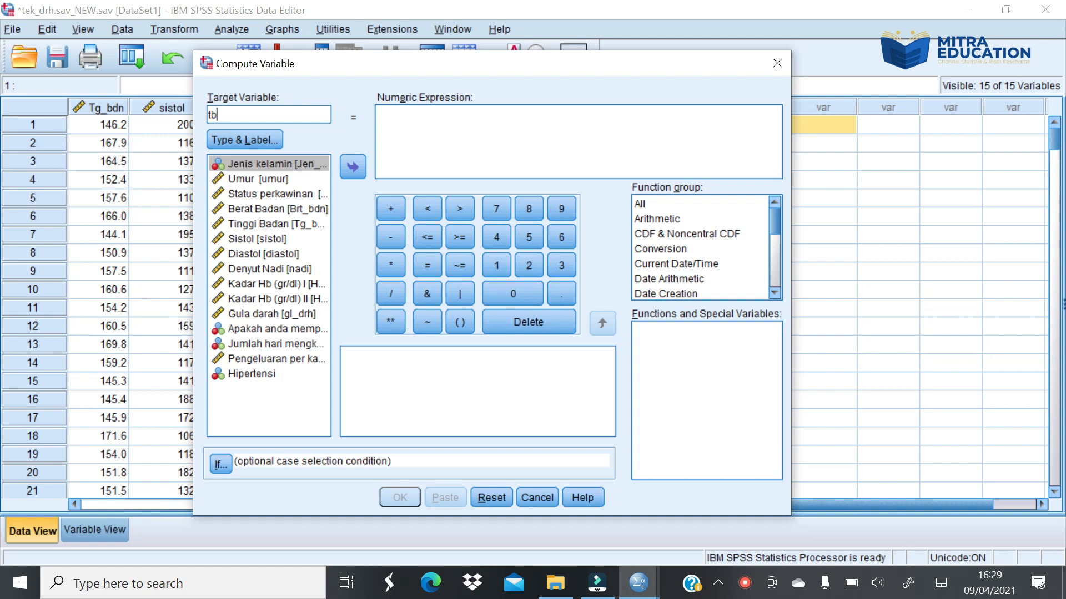
{"action": "type", "text": "_m"}
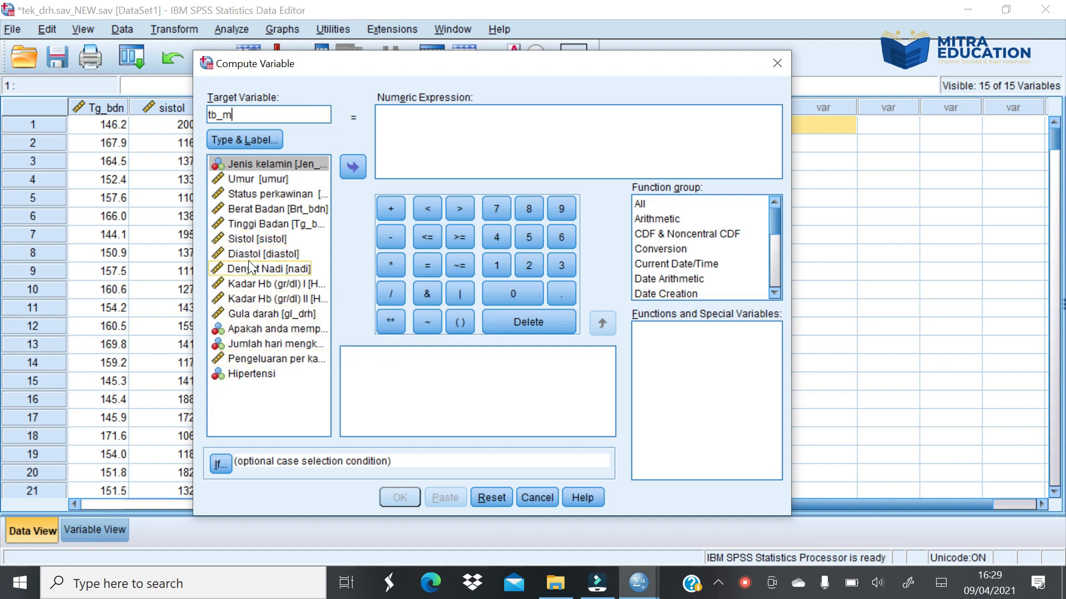
{"action": "left_click", "coordinate": [271, 224]}
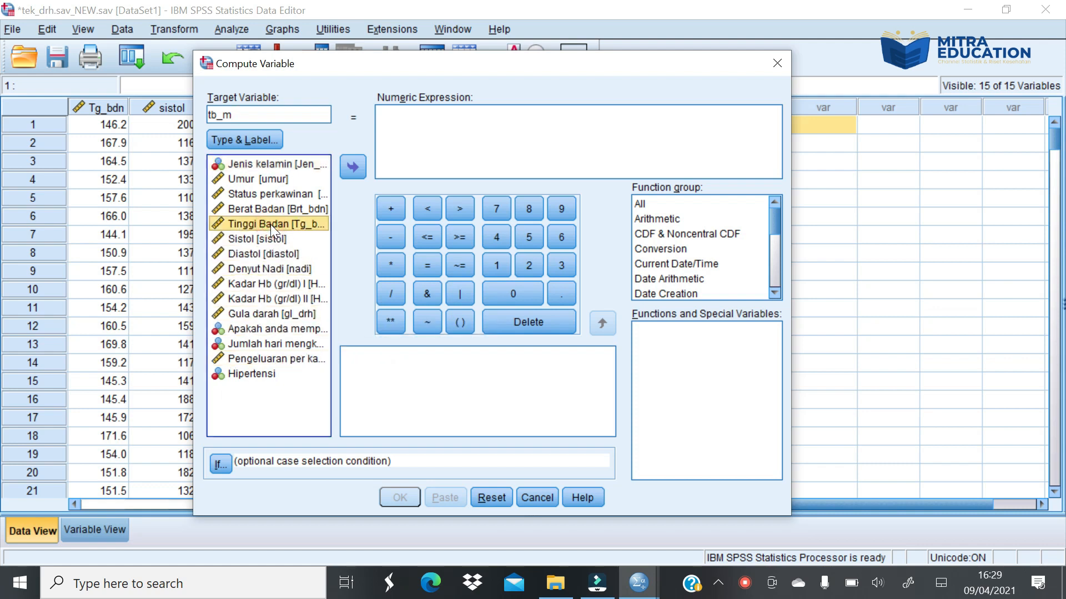
{"action": "left_click", "coordinate": [353, 166]}
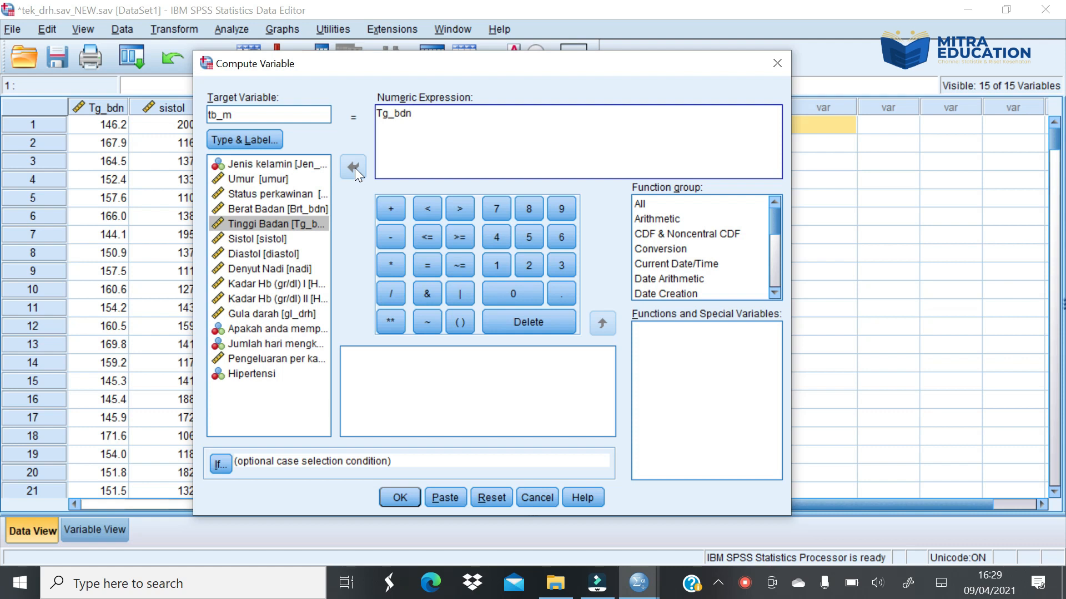
{"action": "left_click", "coordinate": [388, 298]}
{"action": "left_click", "coordinate": [499, 267]}
{"action": "left_click", "coordinate": [504, 292]}
{"action": "left_click", "coordinate": [504, 292]}
{"action": "key", "text": "BackSpace"}
{"action": "key", "text": "BackSpace"}
{"action": "key", "text": "BackSpace"}
{"action": "key", "text": "BackSpace"}
{"action": "key", "text": "BackSpace"}
{"action": "key", "text": "BackSpace"}
{"action": "key", "text": "BackSpace"}
{"action": "key", "text": "BackSpace"}
{"action": "key", "text": "BackSpace"}
{"action": "key", "text": "BackSpace"}
{"action": "key", "text": "BackSpace"}
{"action": "key", "text": "BackSpace"}
Compute tb_m with the numeric expression Tg_bdn / 100 and return to the data set
{"action": "left_click", "coordinate": [306, 224]}
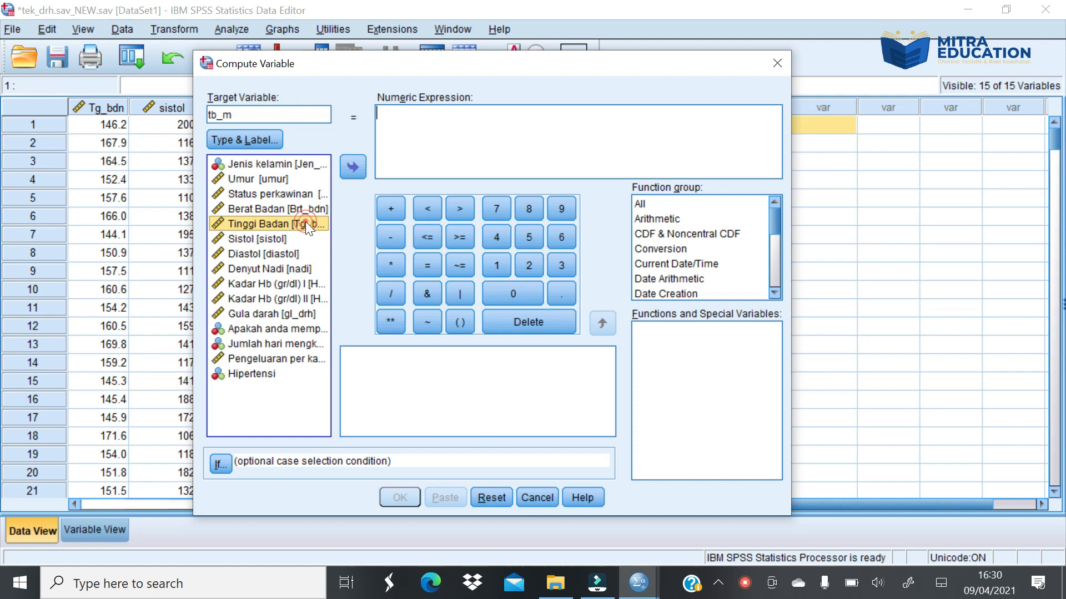
{"action": "left_click", "coordinate": [356, 167]}
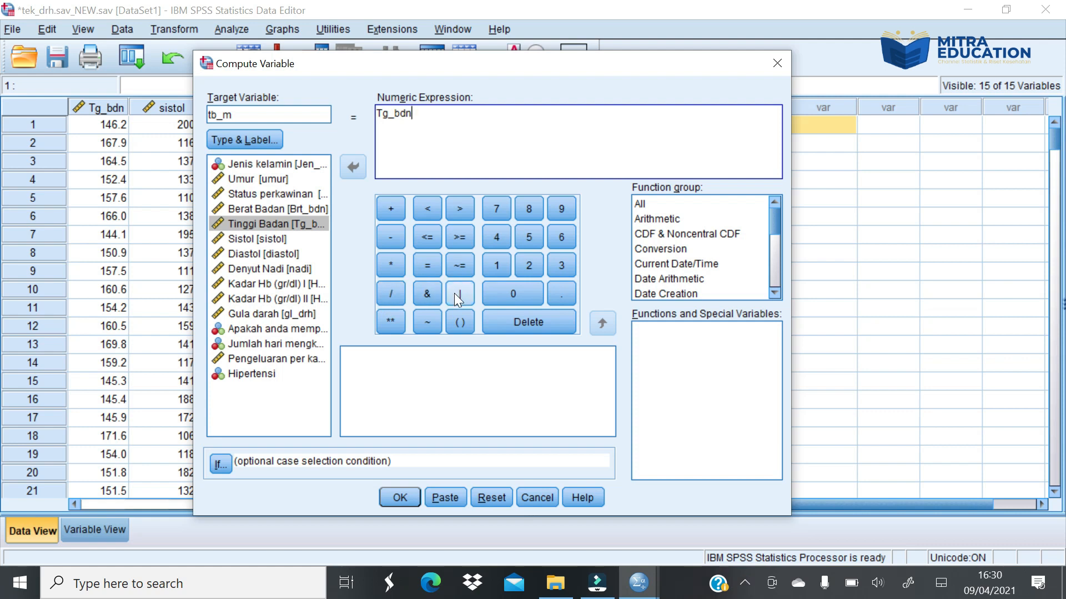
{"action": "left_click", "coordinate": [391, 294]}
{"action": "left_click", "coordinate": [495, 267]}
{"action": "left_click", "coordinate": [510, 294]}
{"action": "left_click", "coordinate": [509, 294]}
{"action": "left_click", "coordinate": [397, 498]}
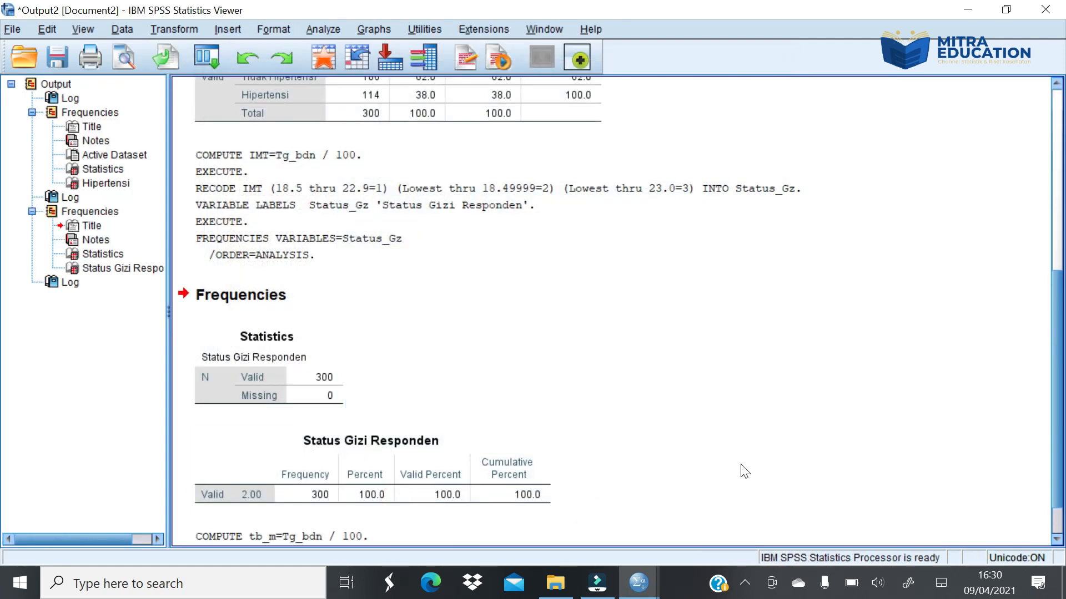
{"action": "left_click", "coordinate": [639, 583]}
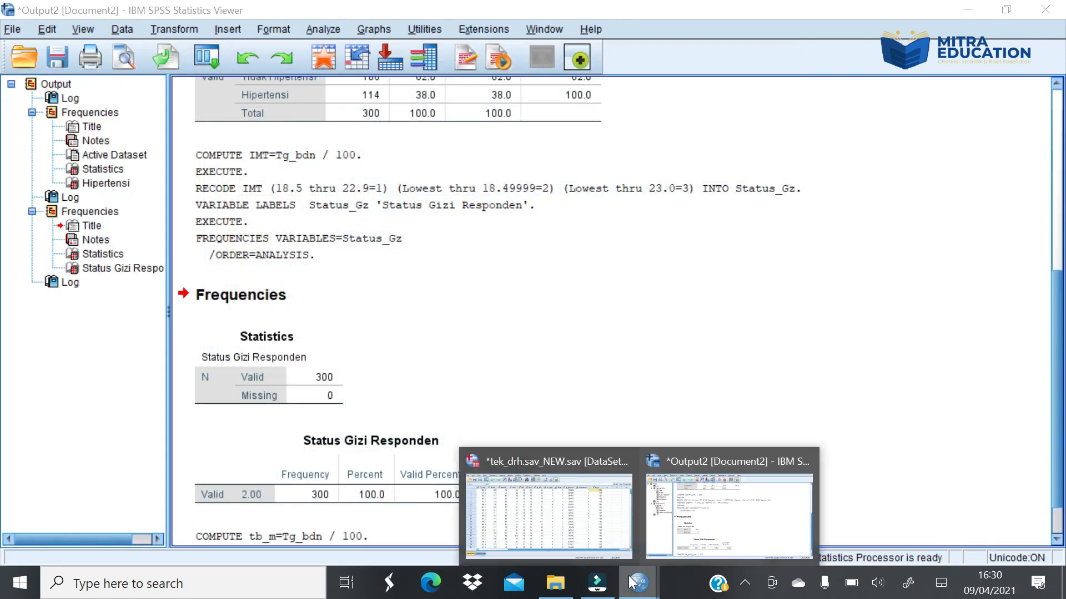
{"action": "left_click", "coordinate": [555, 477]}
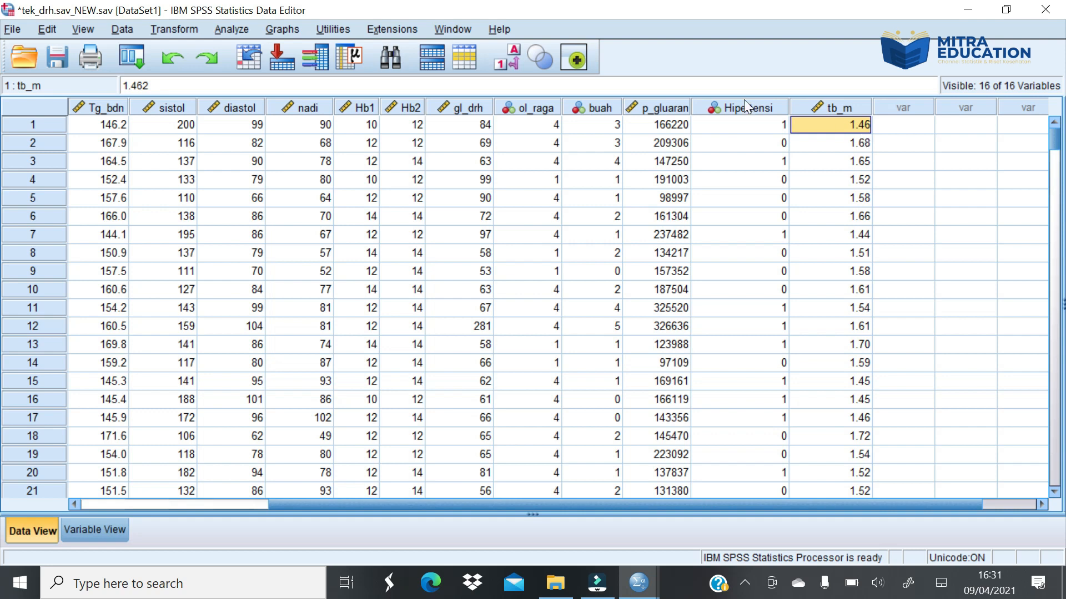
Start another Compute Variable definition with the previous settings cleared and IMT as the target variable
{"action": "left_click", "coordinate": [166, 28]}
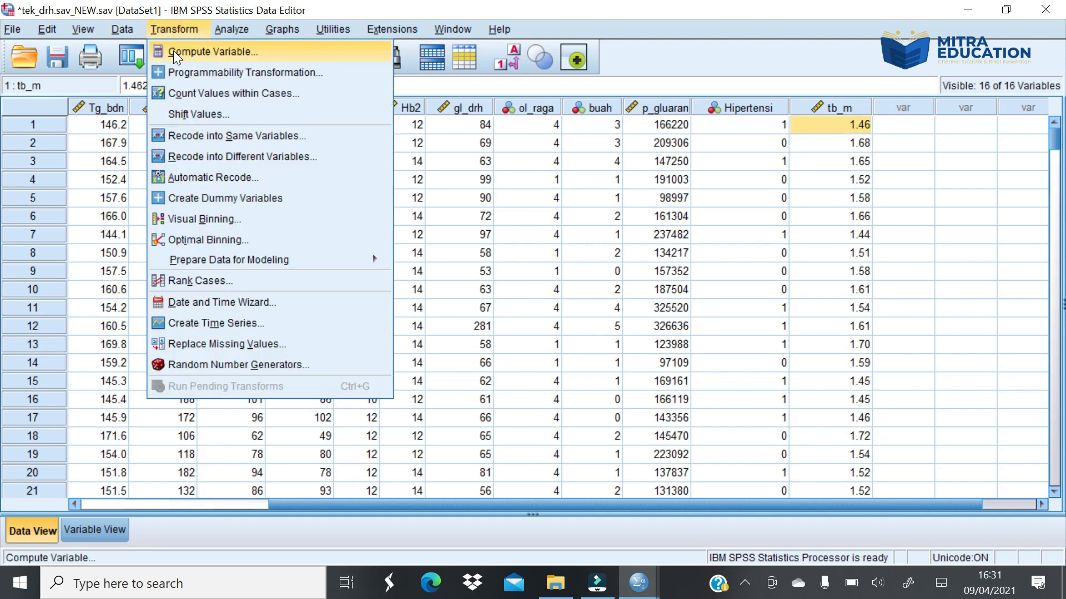
{"action": "left_click", "coordinate": [173, 51]}
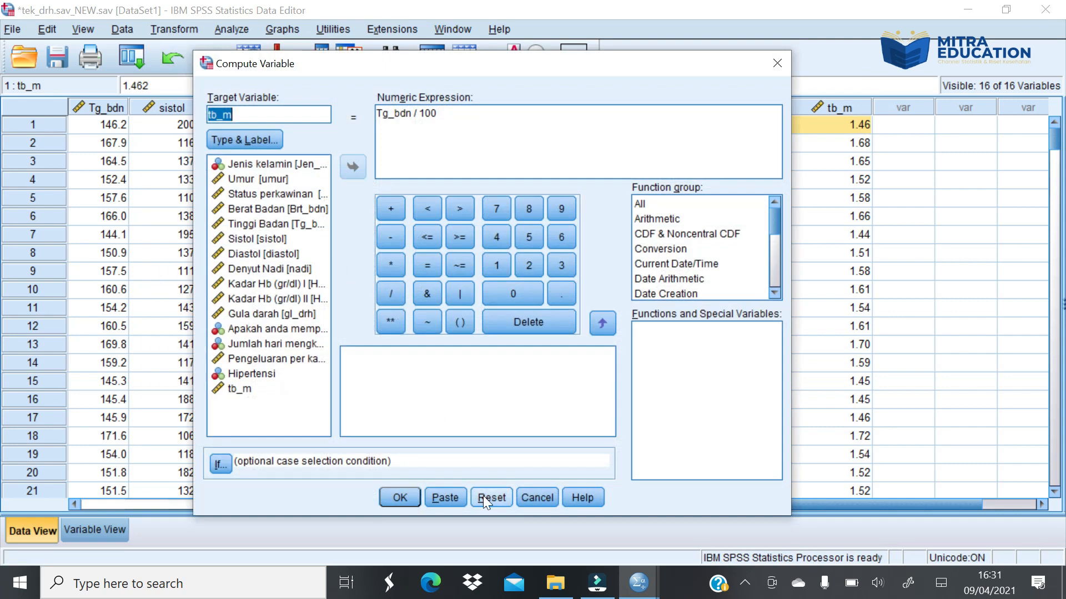
{"action": "left_click", "coordinate": [485, 496]}
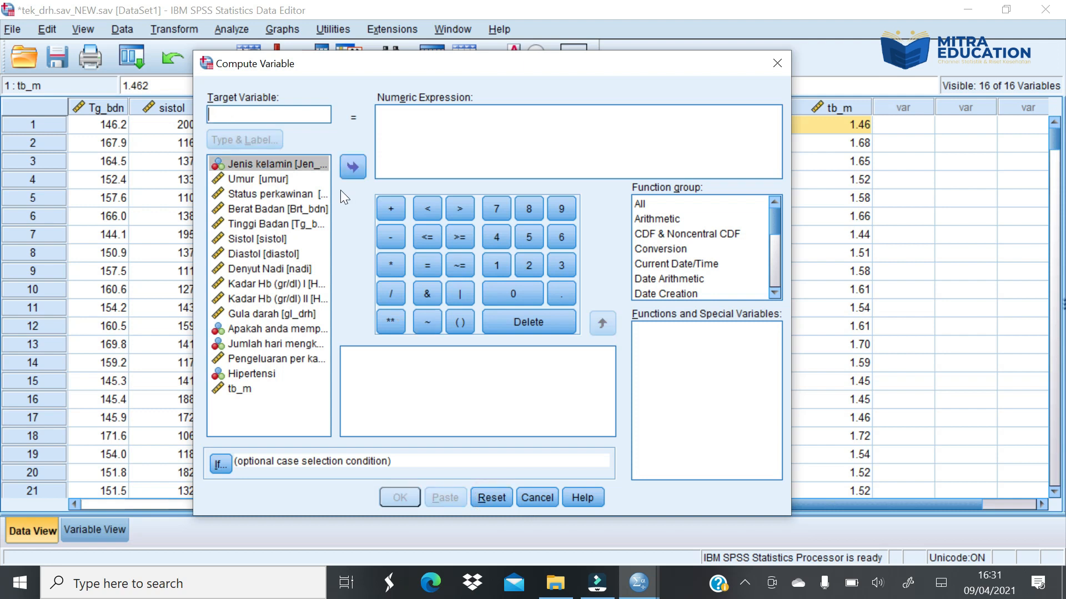
{"action": "type", "text": "IMT"}
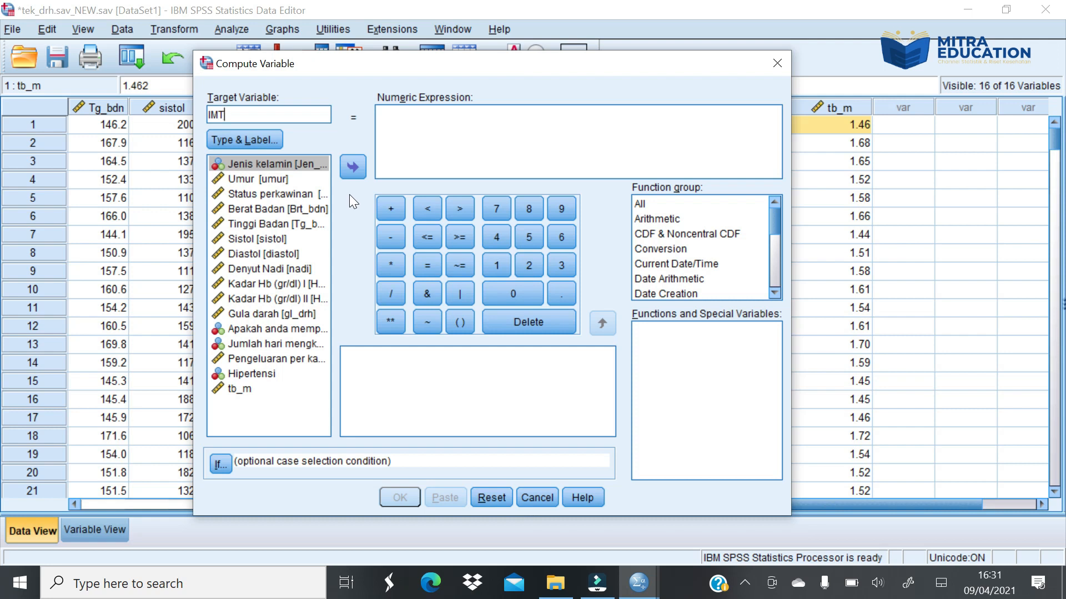
Compute IMT with the numeric expression Brt_bdn / (tb_m * tb_m) and return to the data set
{"action": "left_click", "coordinate": [281, 210]}
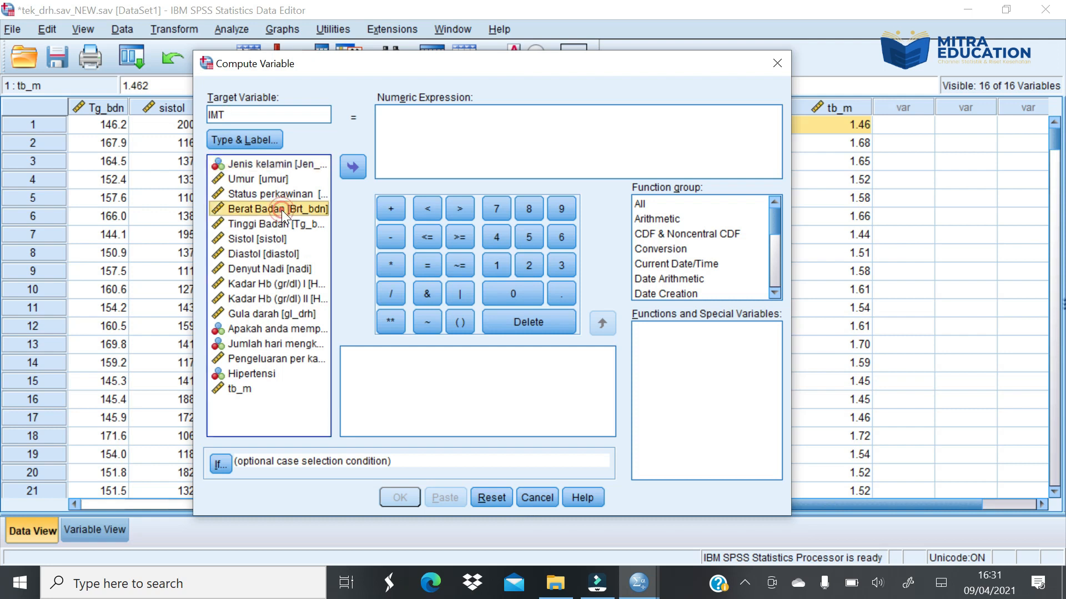
{"action": "left_click", "coordinate": [353, 168]}
{"action": "left_click", "coordinate": [396, 295]}
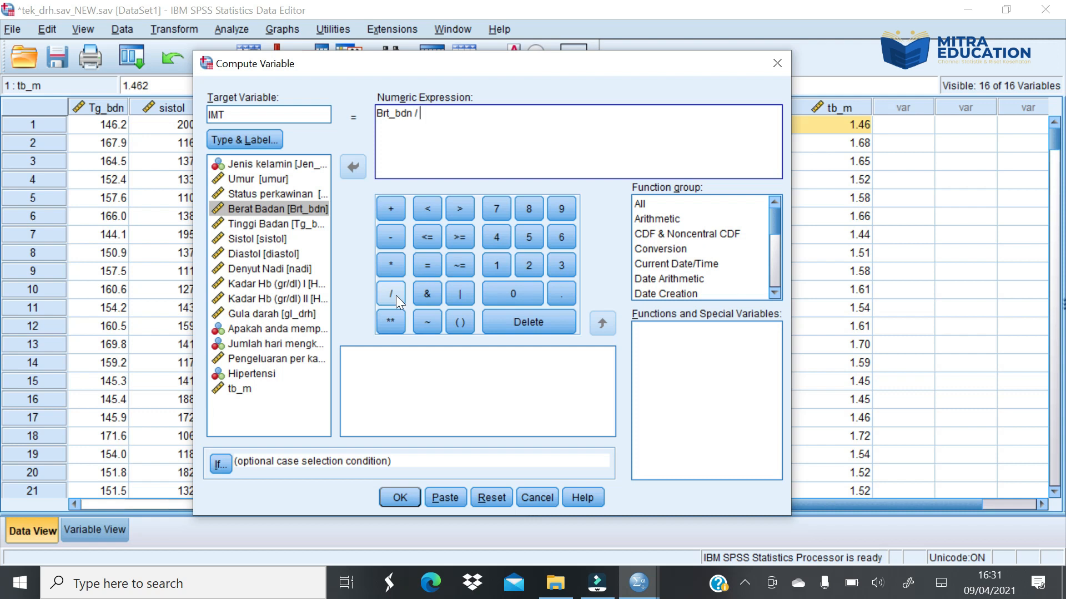
{"action": "left_click", "coordinate": [459, 329]}
{"action": "left_click", "coordinate": [244, 391]}
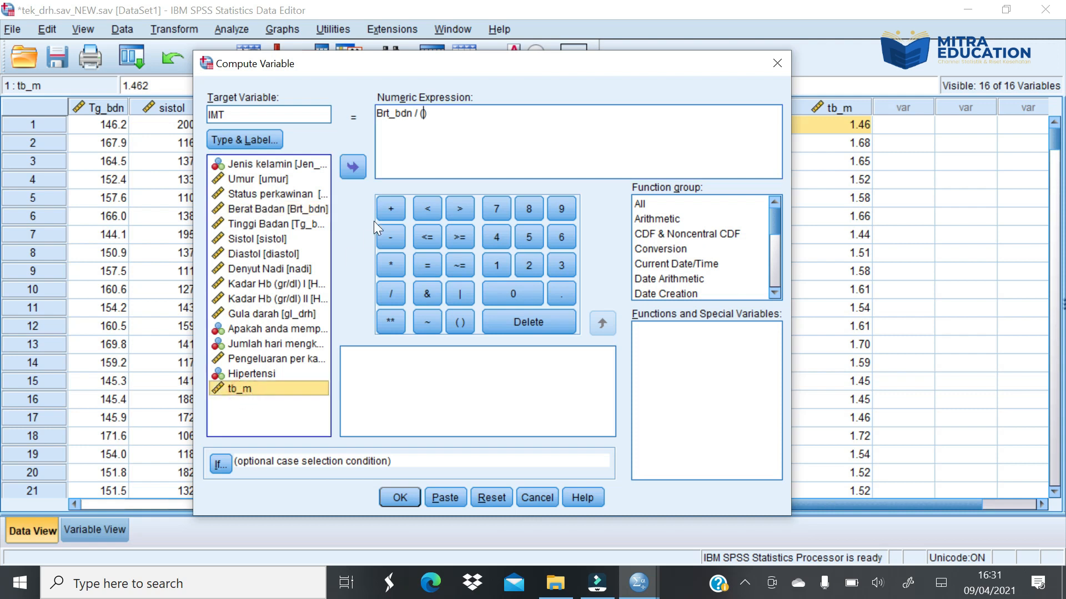
{"action": "left_click", "coordinate": [355, 161]}
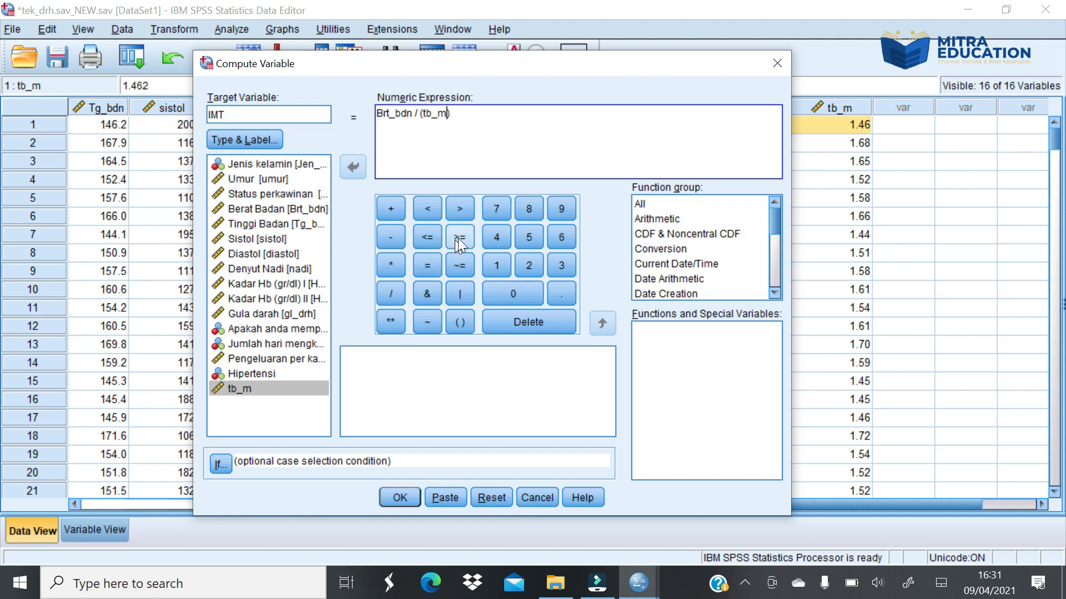
{"action": "left_click", "coordinate": [391, 264]}
{"action": "left_click", "coordinate": [255, 390]}
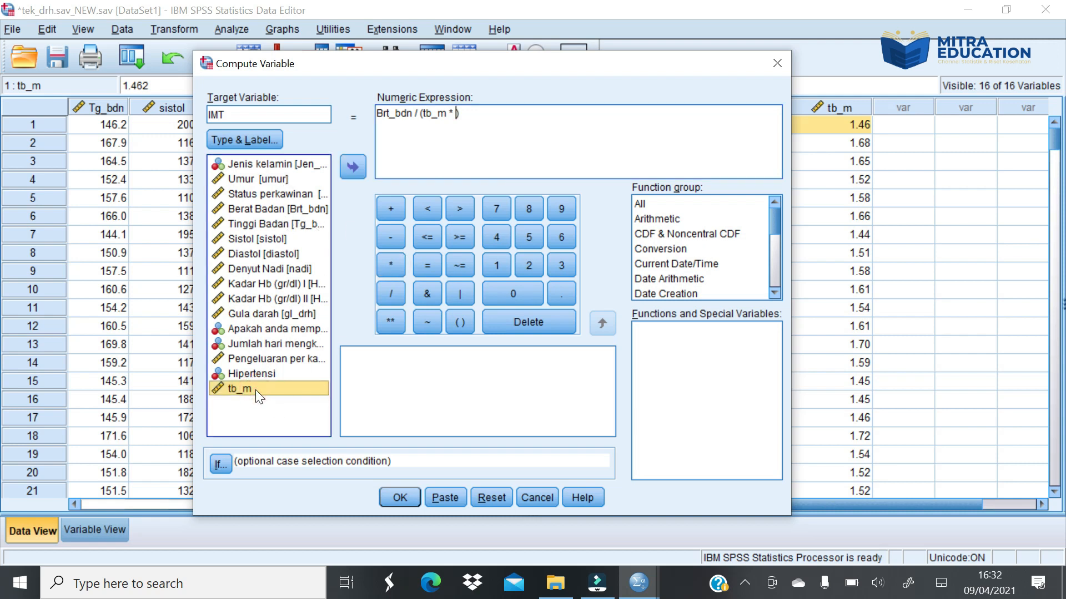
{"action": "left_click", "coordinate": [347, 171]}
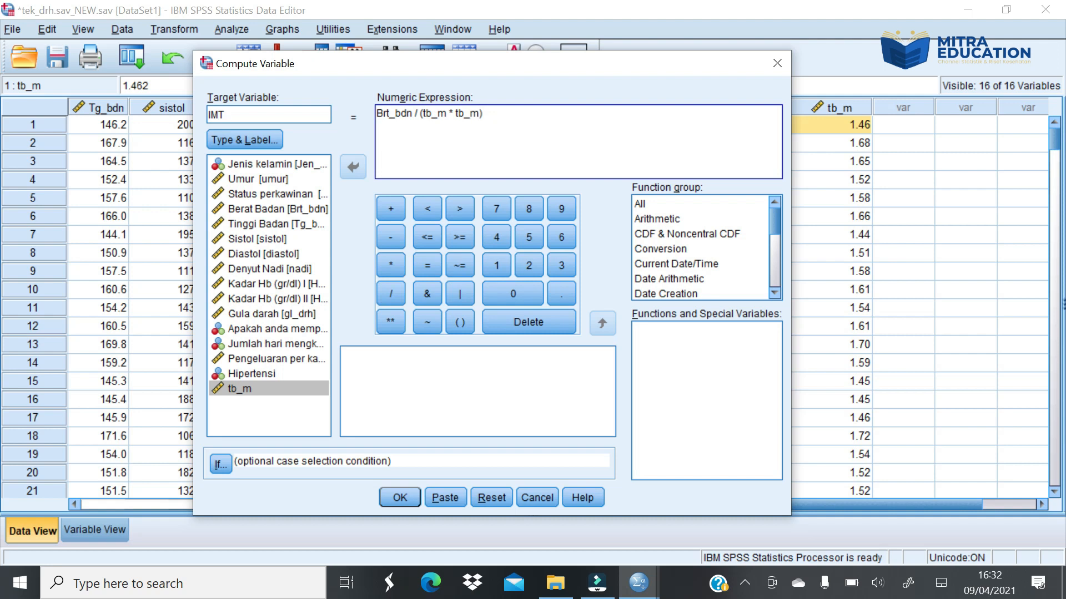
{"action": "left_click", "coordinate": [400, 502]}
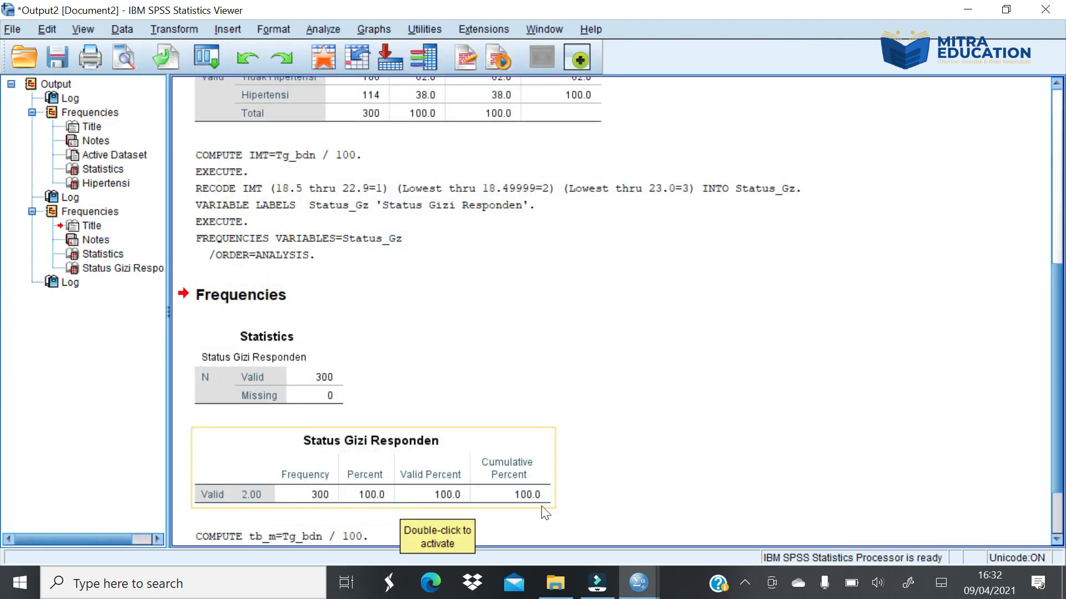
{"action": "left_click", "coordinate": [639, 580]}
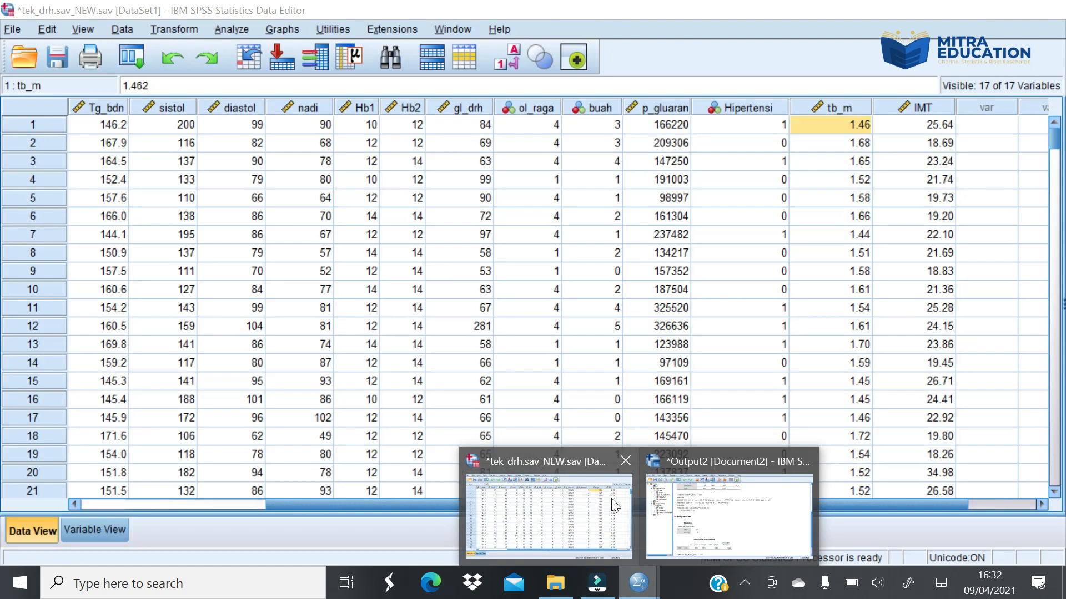
{"action": "left_click", "coordinate": [611, 499]}
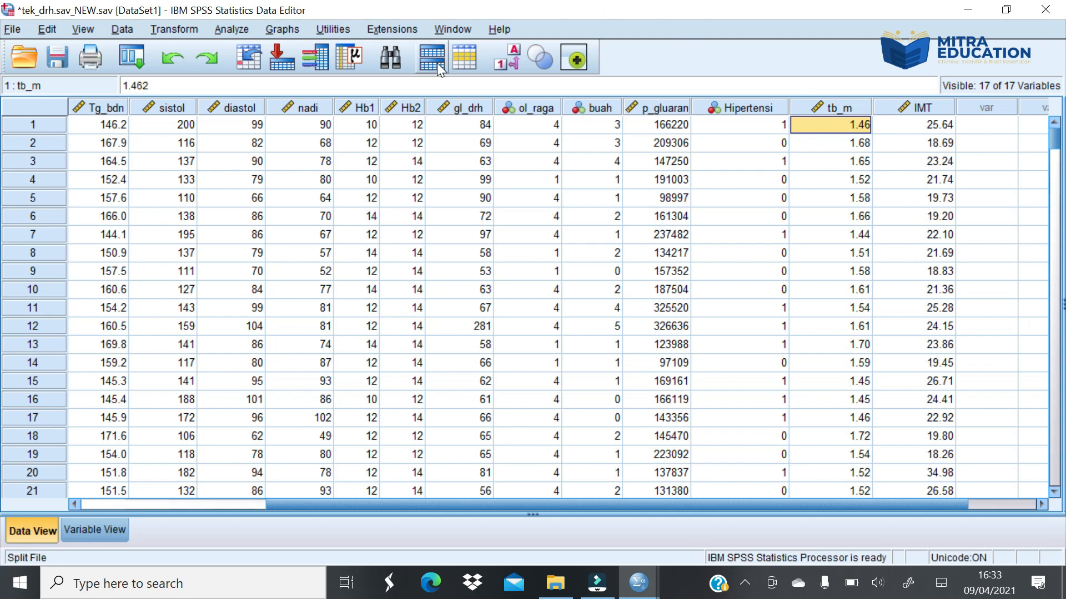
Start a Recode into Different Variables with IMT as the input variable
{"action": "left_click", "coordinate": [158, 30]}
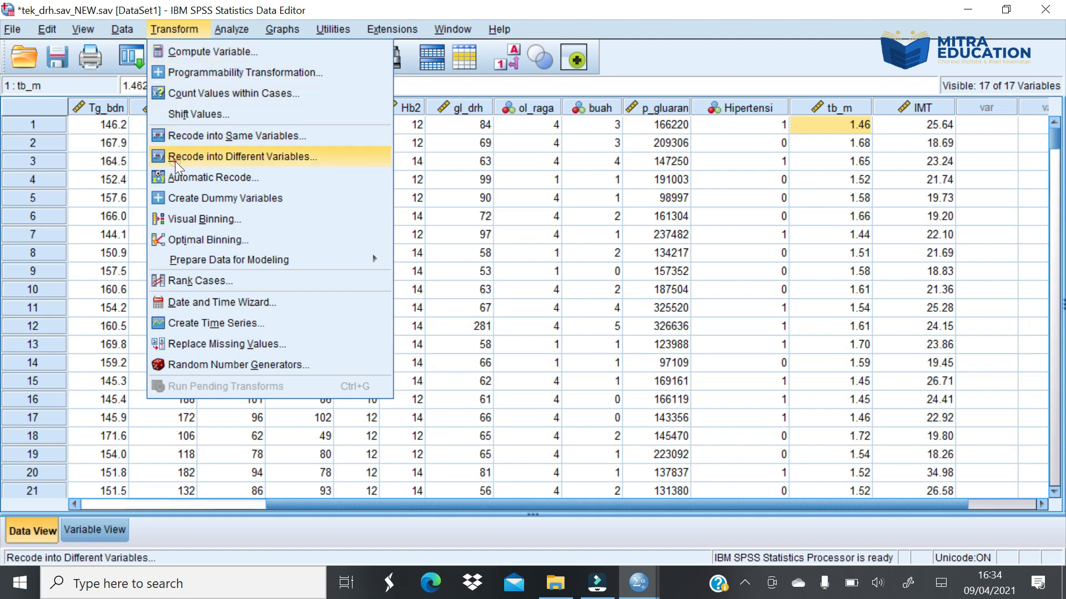
{"action": "left_click", "coordinate": [175, 157]}
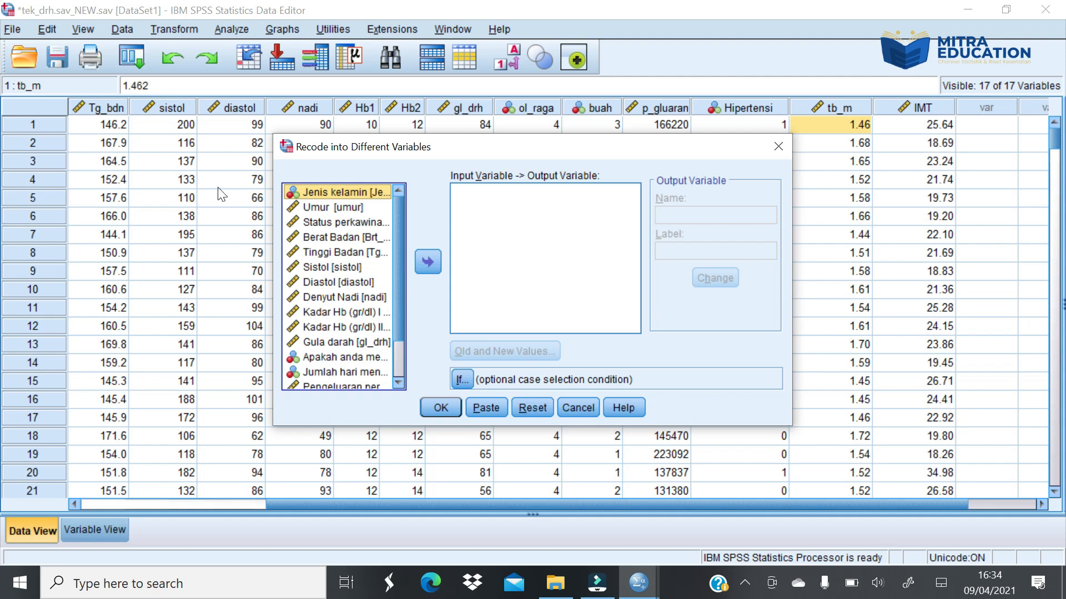
{"action": "left_click_drag", "start_coordinate": [396, 329], "coordinate": [396, 381]}
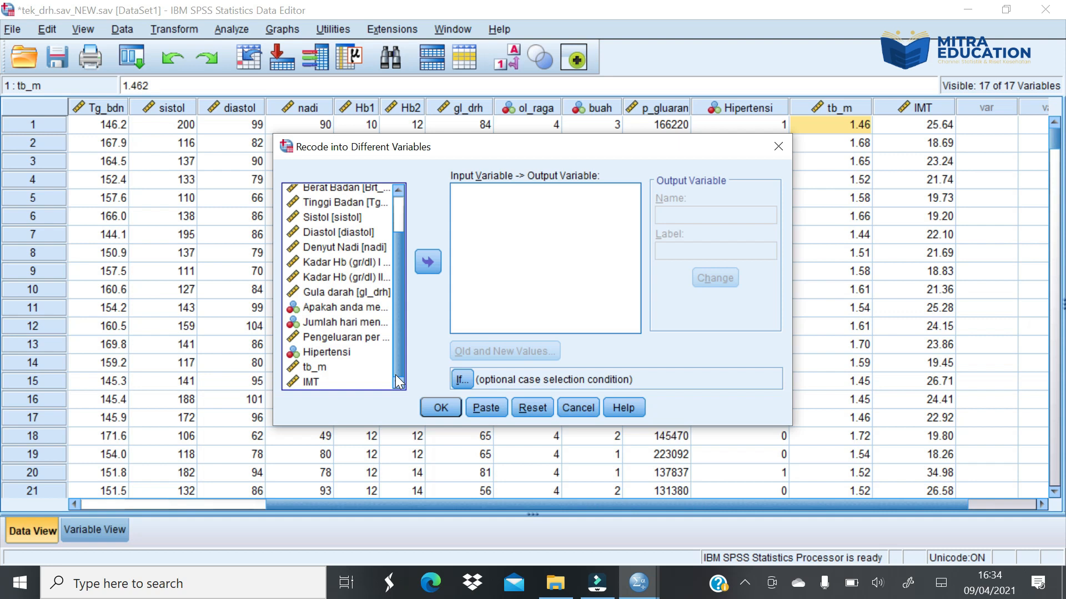
{"action": "left_click", "coordinate": [313, 381]}
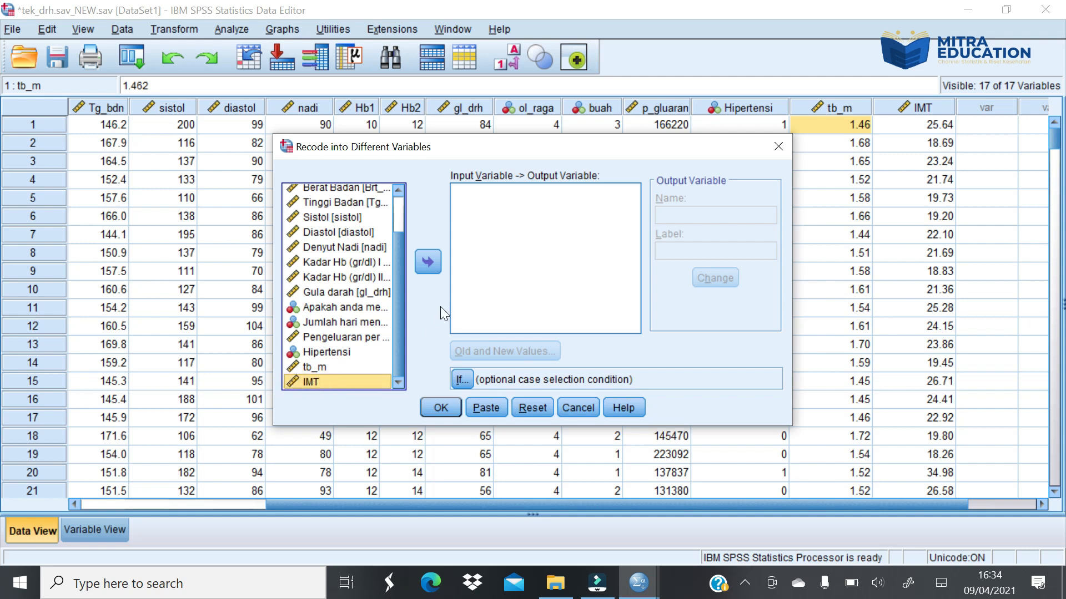
{"action": "left_click", "coordinate": [431, 262]}
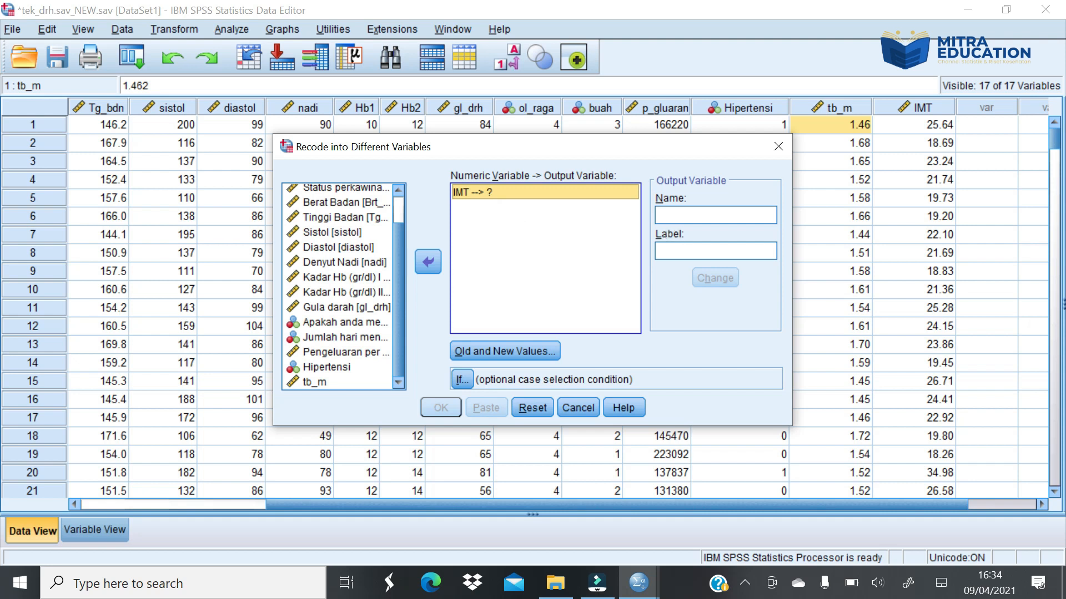
Name the recode's output variable St_Gizi, label it "Status Gizi responden" and assign it to IMT
{"action": "left_click", "coordinate": [687, 214]}
{"action": "type", "text": "St"}
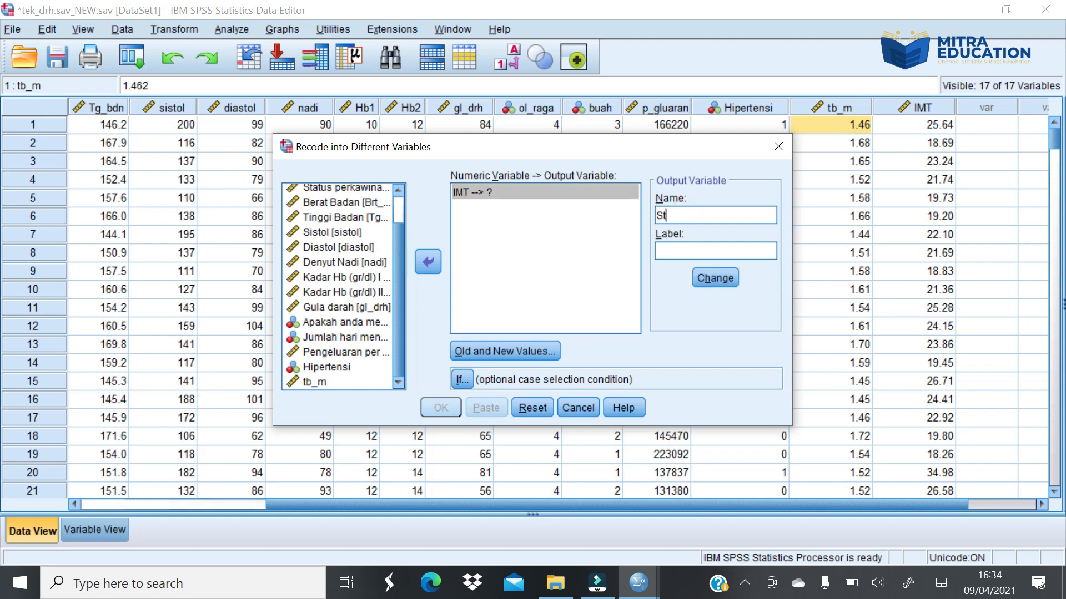
{"action": "type", "text": "_Gizi"}
{"action": "type", "text": "Stat"}
{"action": "type", "text": "us "}
{"action": "type", "text": "Gizi re"}
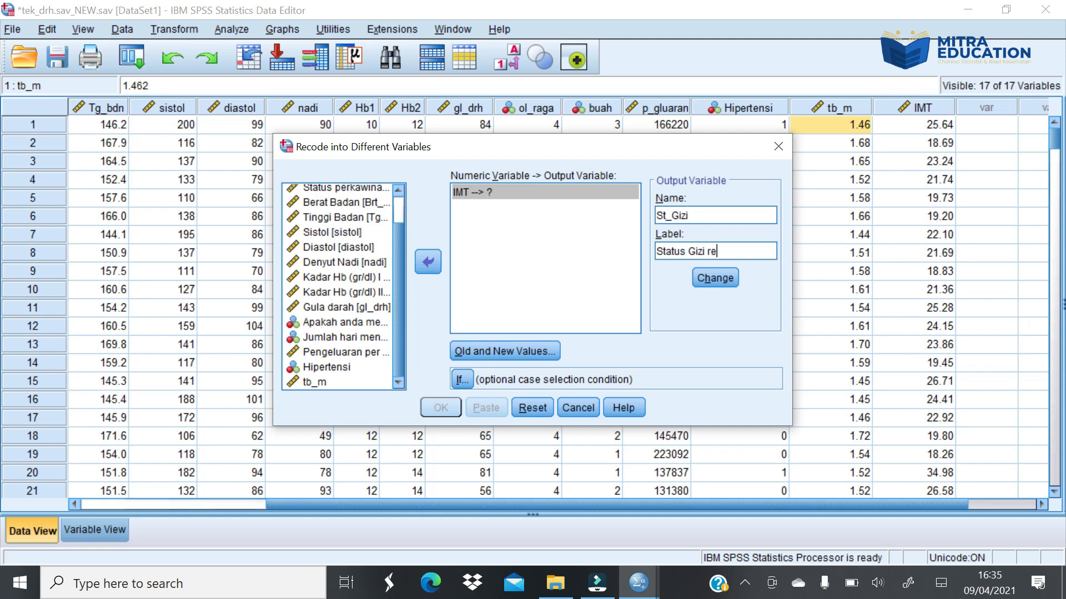
{"action": "type", "text": "sponden"}
{"action": "left_click", "coordinate": [717, 282]}
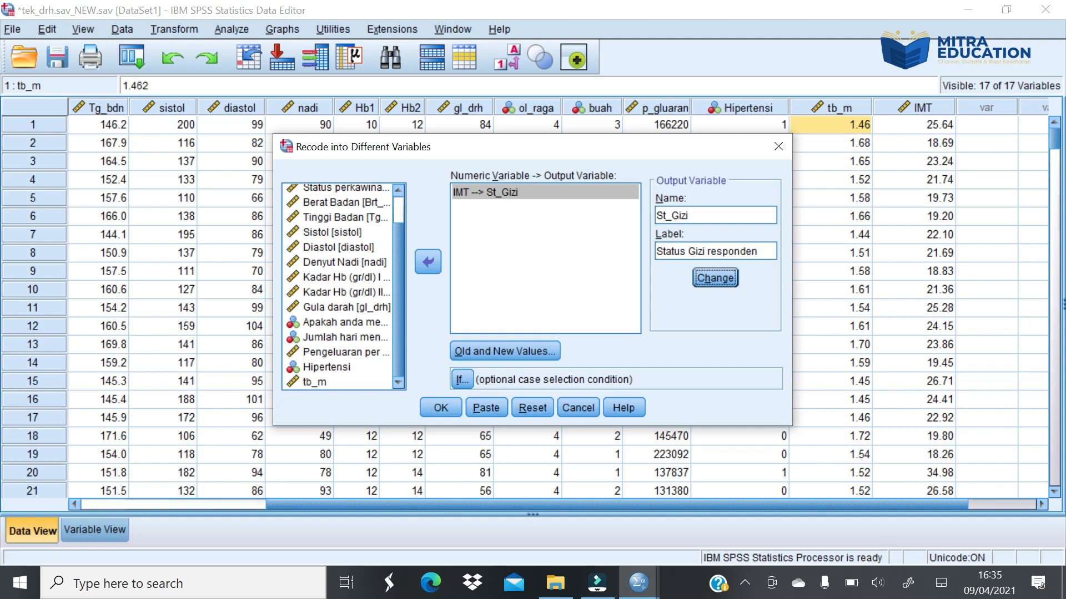
In the recode's old and new values, map the IMT range 18.5 through 22.999999 to the new value 1
{"action": "left_click", "coordinate": [507, 198]}
{"action": "left_click", "coordinate": [482, 356]}
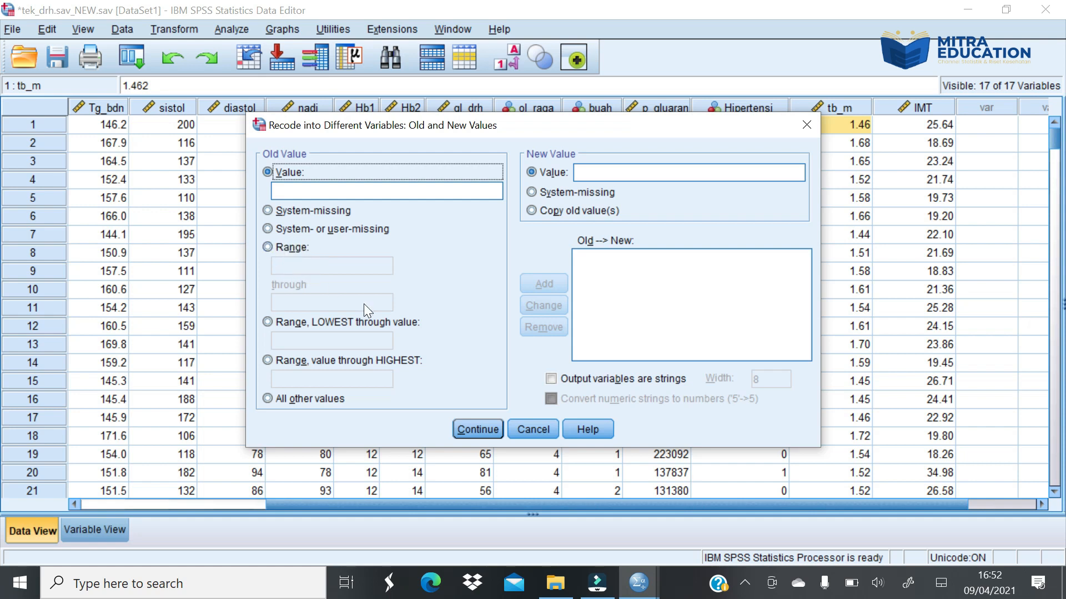
{"action": "left_click", "coordinate": [746, 586]}
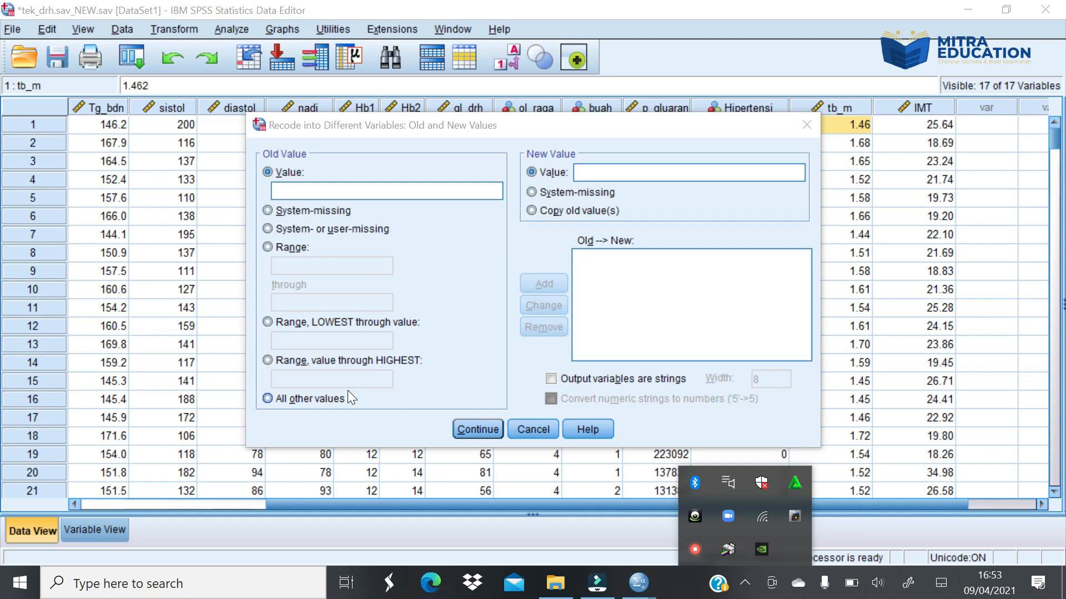
{"action": "left_click", "coordinate": [269, 248]}
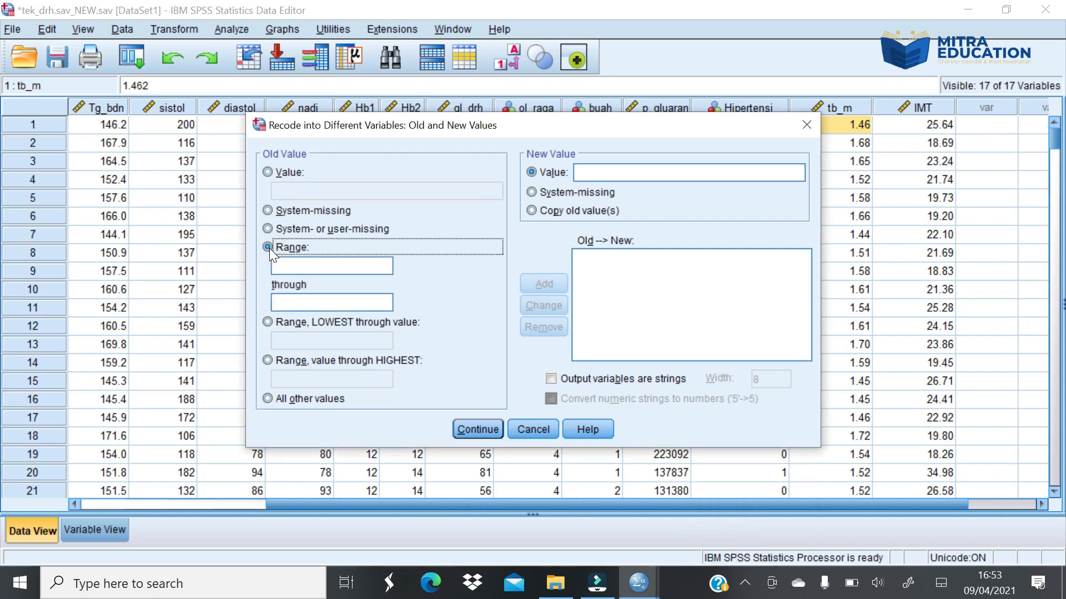
{"action": "left_click", "coordinate": [297, 268]}
{"action": "type", "text": "18"}
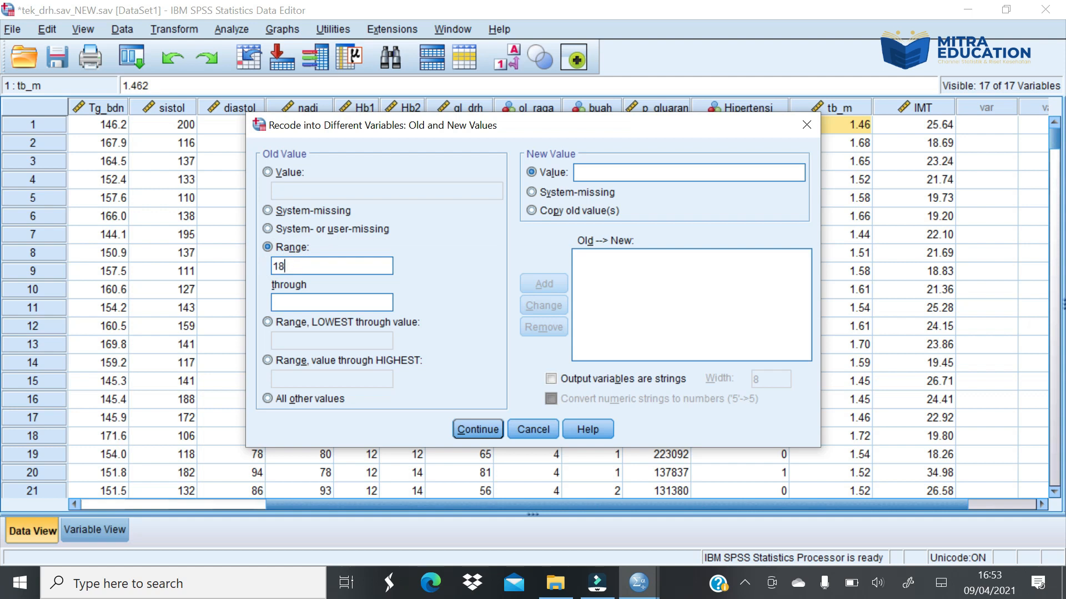
{"action": "type", "text": ".5"}
{"action": "left_click", "coordinate": [286, 303]}
{"action": "type", "text": "22.999999"}
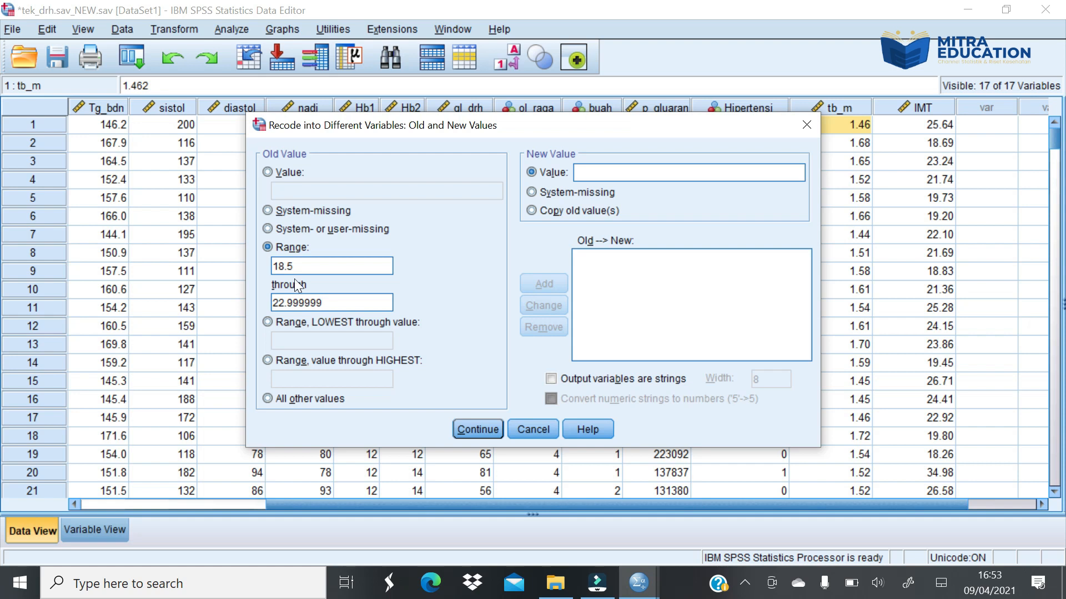
{"action": "left_click", "coordinate": [310, 302]}
{"action": "left_click", "coordinate": [600, 171]}
{"action": "type", "text": "1"}
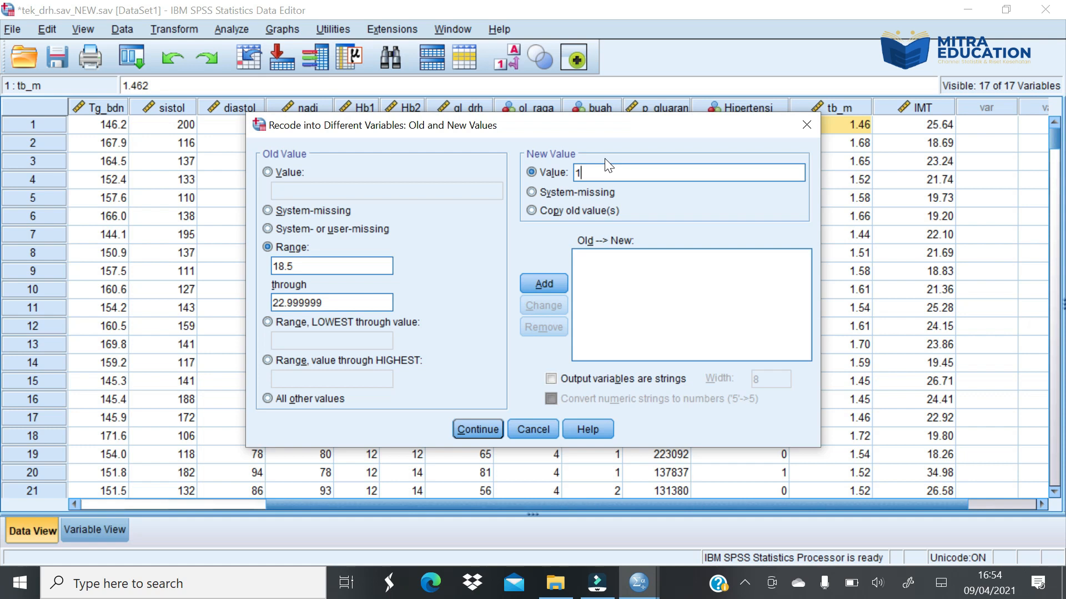
{"action": "left_click", "coordinate": [541, 285]}
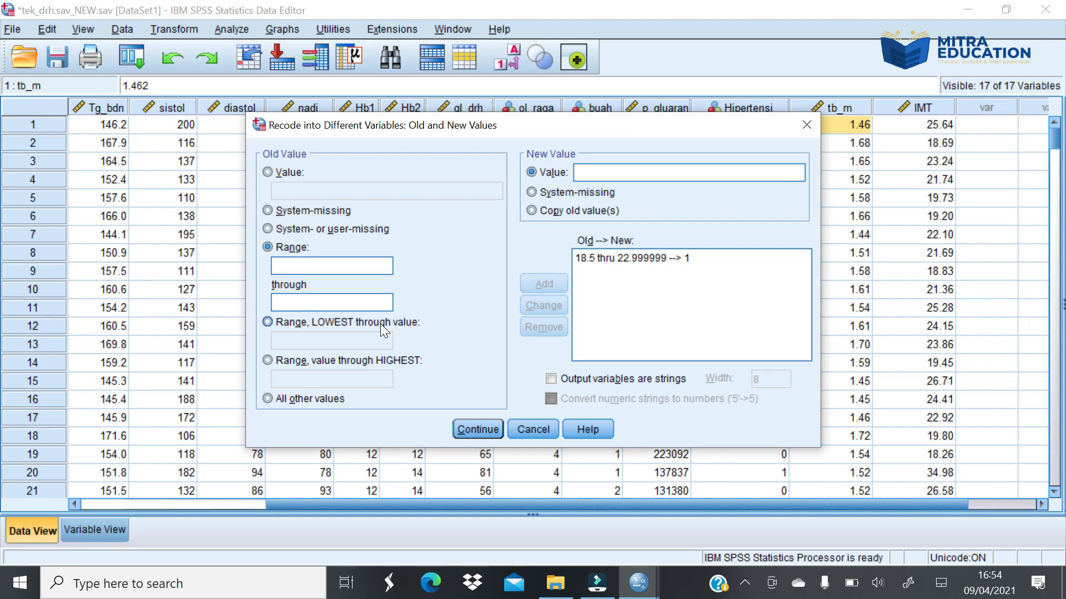
Add a recode rule mapping the lowest value through 18.49999 to the new value 2
{"action": "left_click", "coordinate": [268, 323]}
{"action": "left_click", "coordinate": [284, 343]}
{"action": "type", "text": "1"}
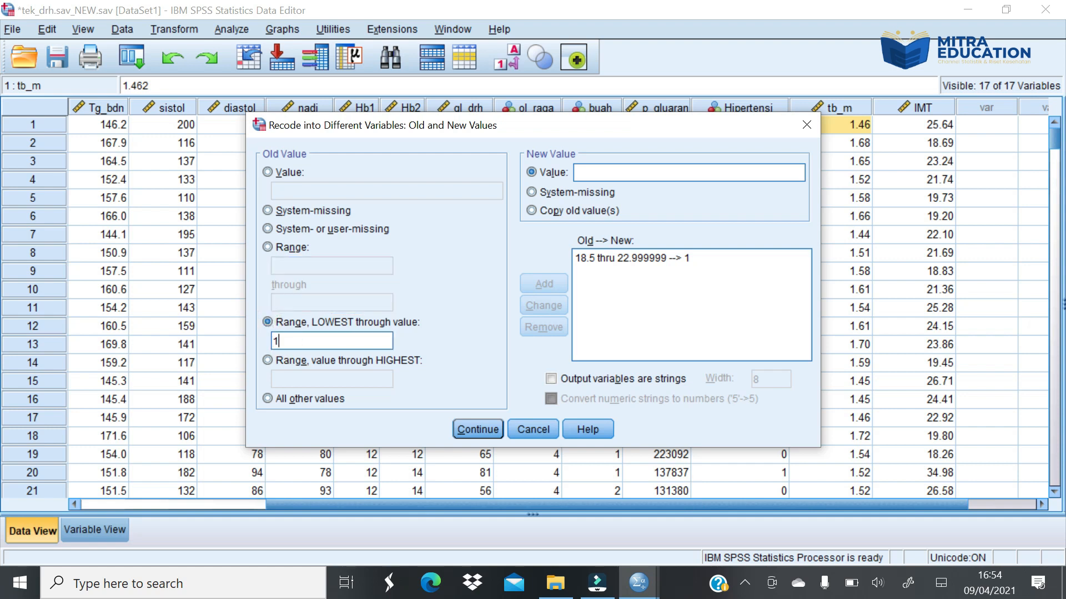
{"action": "type", "text": "8.5"}
{"action": "key", "text": "BackSpace"}
{"action": "type", "text": "49999"}
{"action": "left_click", "coordinate": [590, 175]}
{"action": "type", "text": "2"}
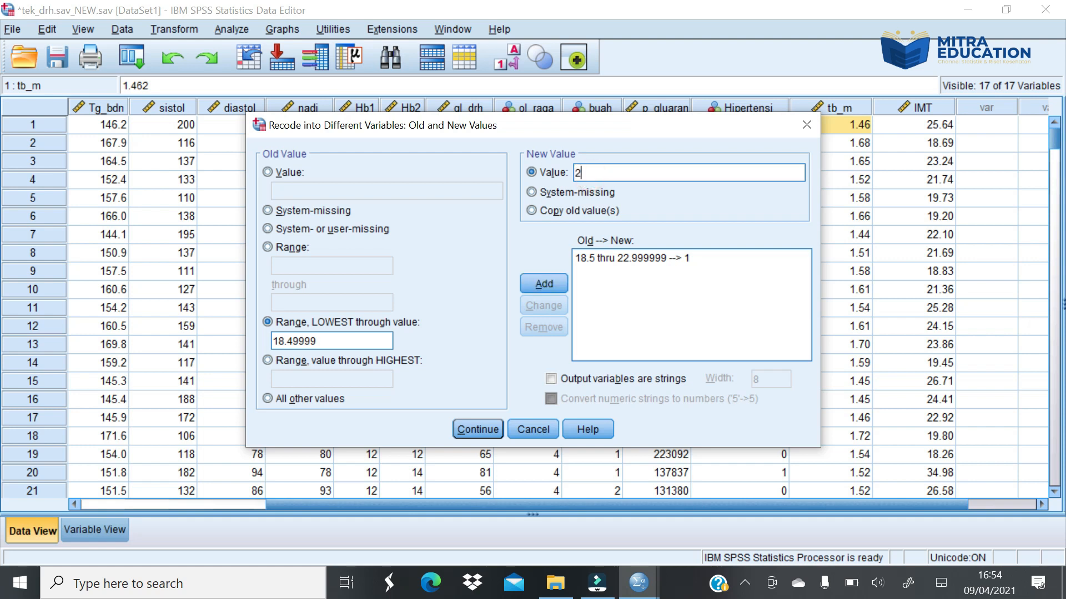
{"action": "left_click", "coordinate": [525, 284]}
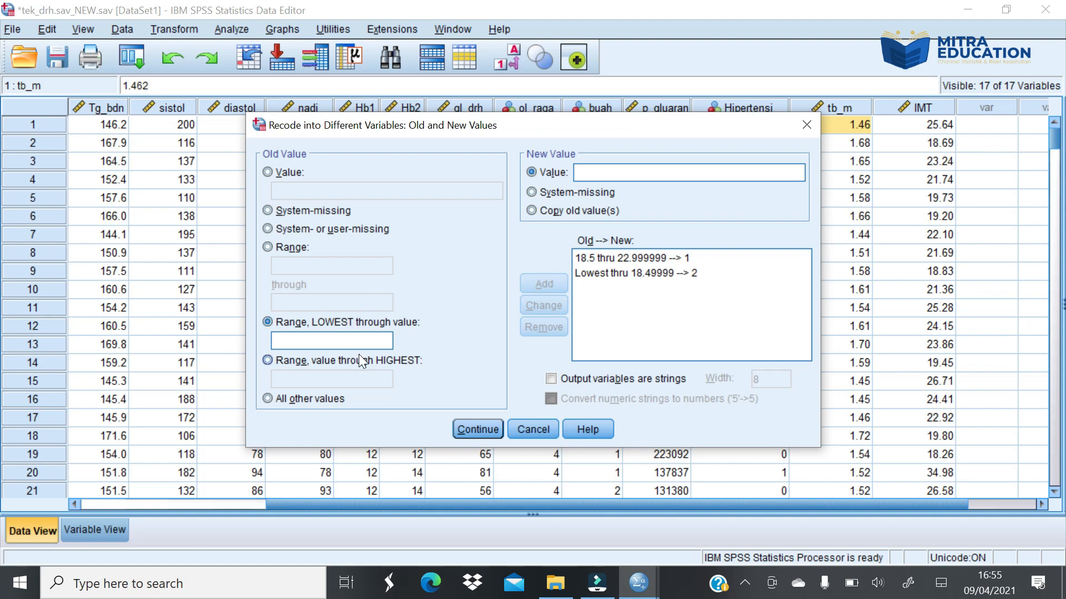
Add a recode rule mapping 23.0 through the highest value to the new value 3
{"action": "left_click", "coordinate": [268, 359]}
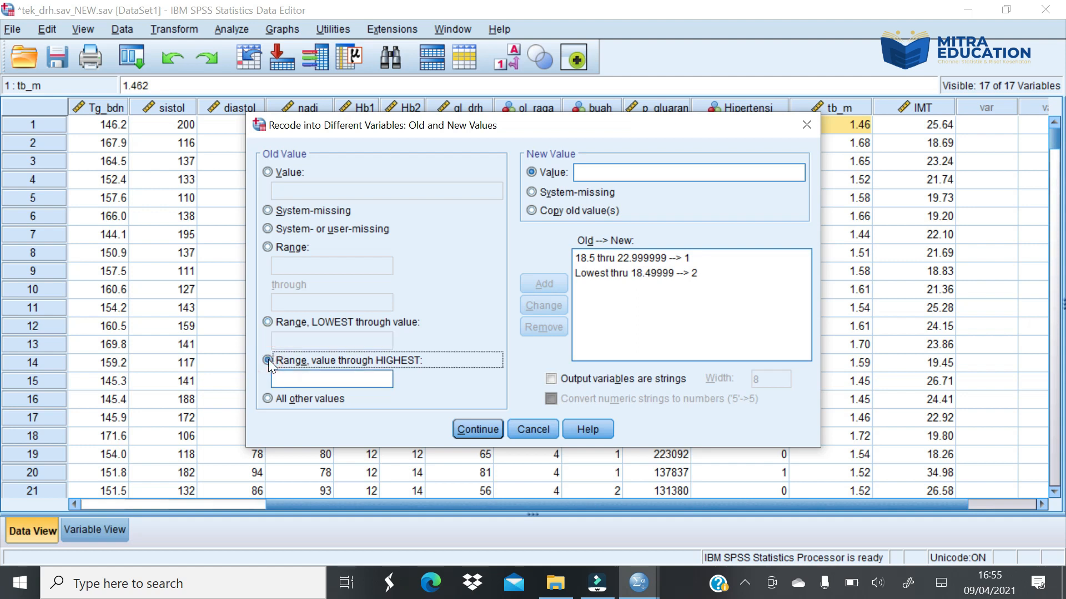
{"action": "left_click", "coordinate": [293, 378]}
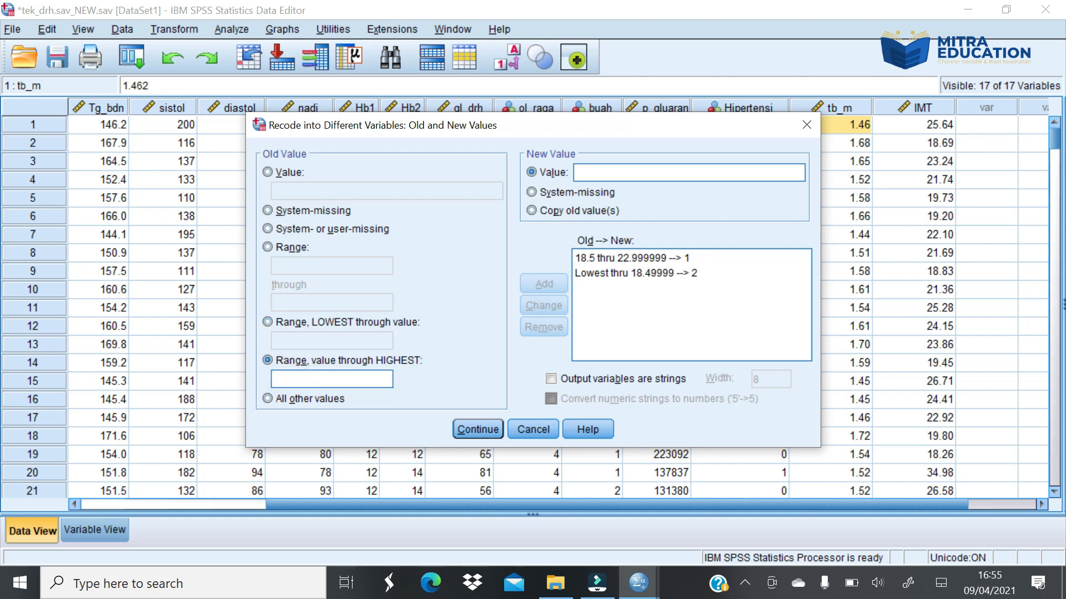
{"action": "type", "text": "23.0"}
{"action": "left_click", "coordinate": [583, 172]}
{"action": "type", "text": "3"}
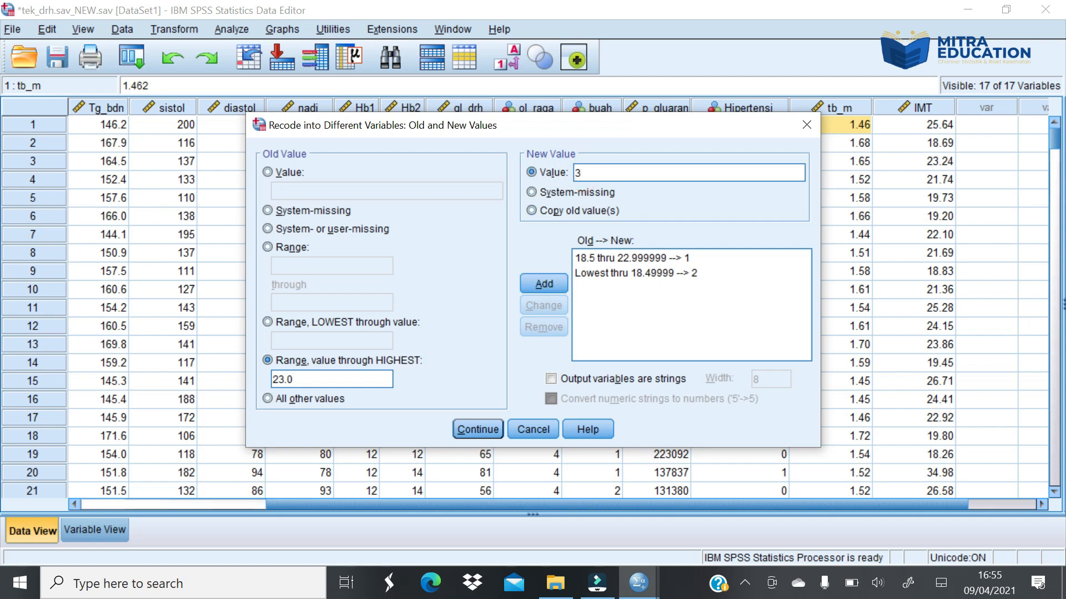
{"action": "left_click", "coordinate": [542, 284]}
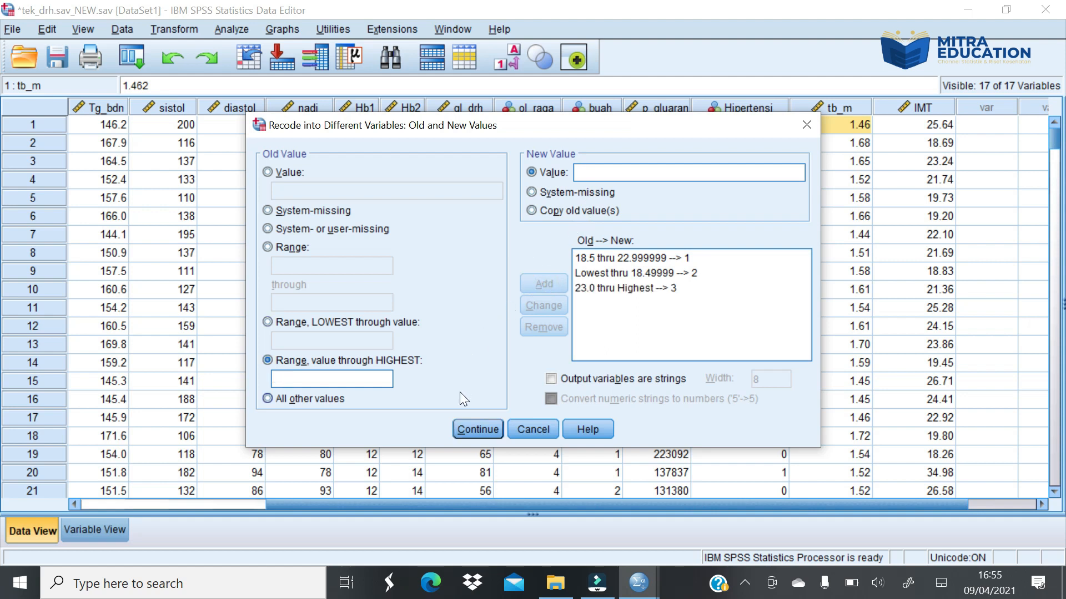
Run the IMT recode and return to the data set to view the St_Gizi column
{"action": "left_click", "coordinate": [469, 428]}
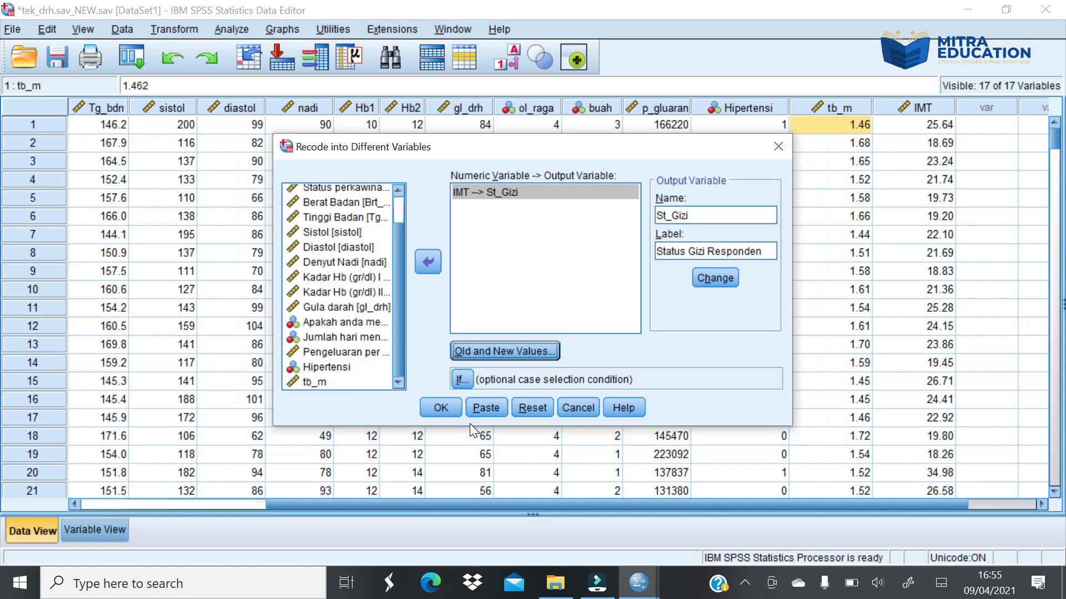
{"action": "left_click", "coordinate": [436, 407]}
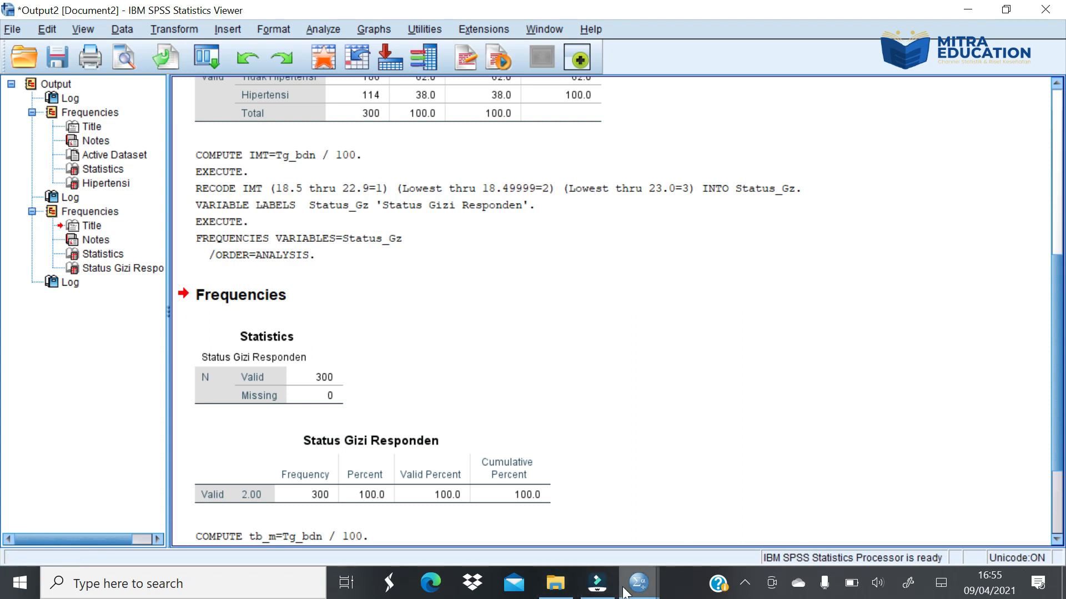
{"action": "mouse_move", "coordinate": [626, 588]}
{"action": "left_click", "coordinate": [608, 555]}
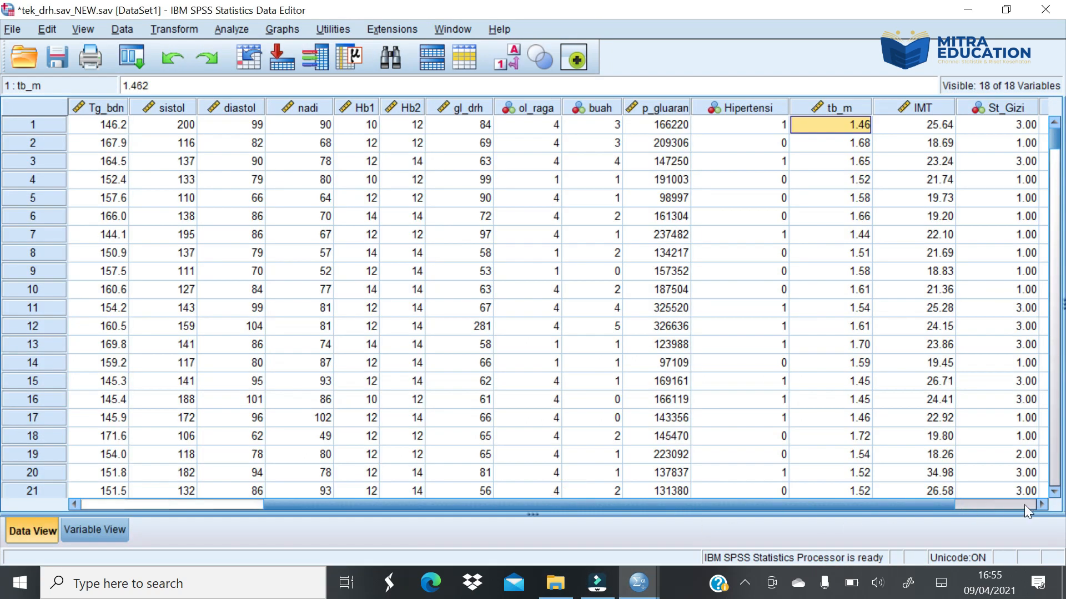
{"action": "left_click", "coordinate": [1042, 504]}
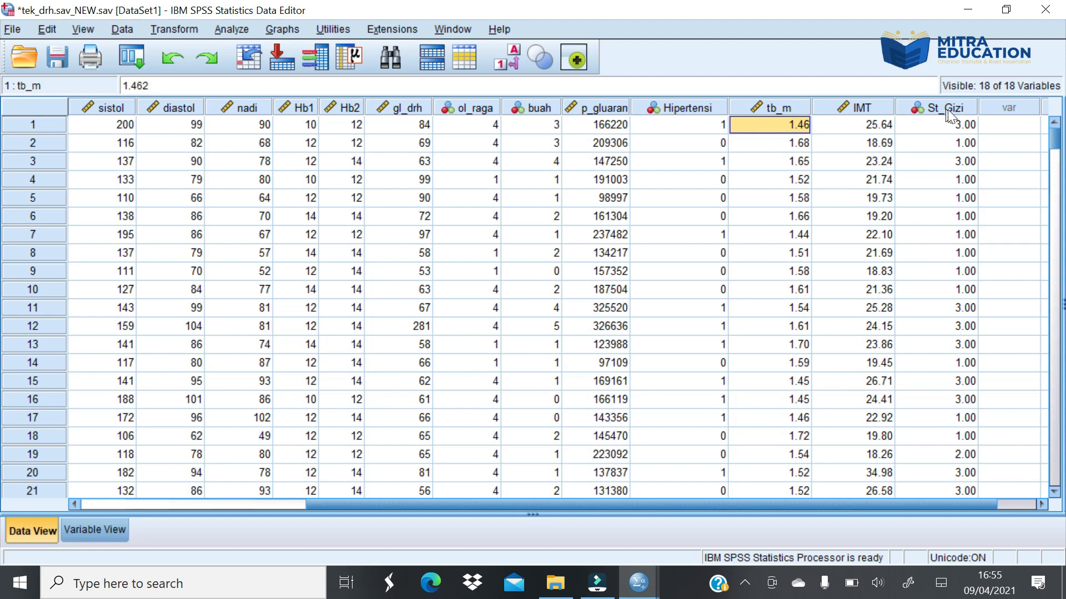
{"action": "mouse_move", "coordinate": [950, 115]}
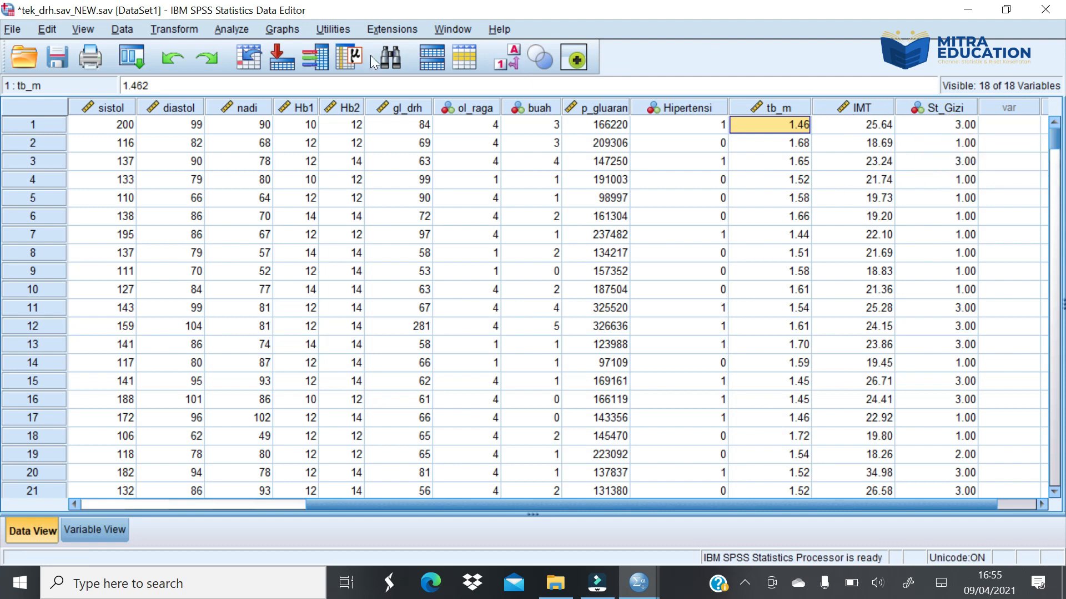
Run a Frequencies analysis on the Status Gizi Responden variable and view its frequency table
{"action": "left_click", "coordinate": [228, 30]}
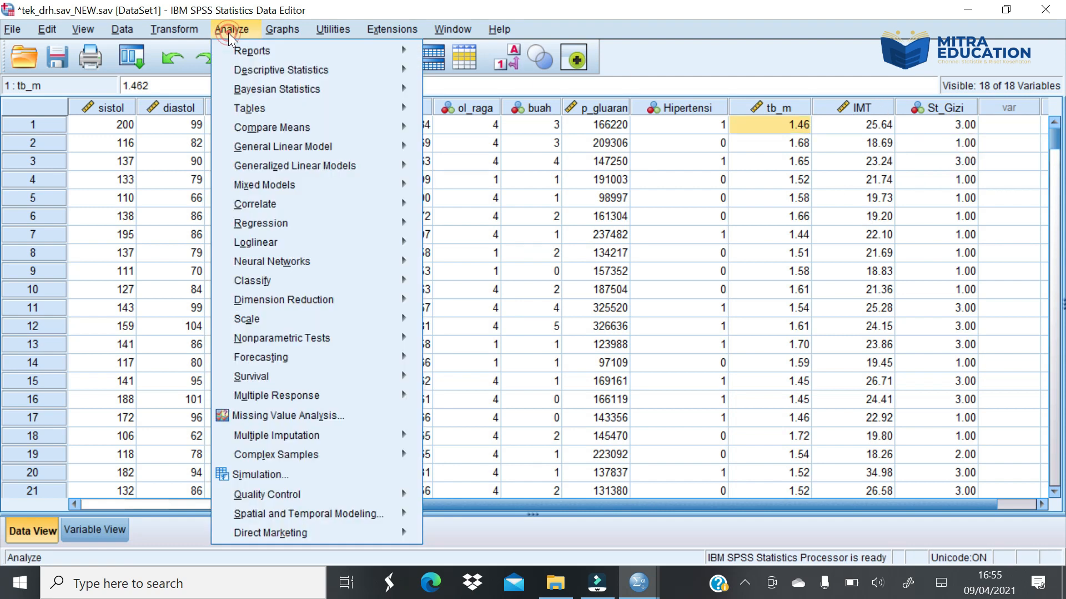
{"action": "mouse_move", "coordinate": [331, 72]}
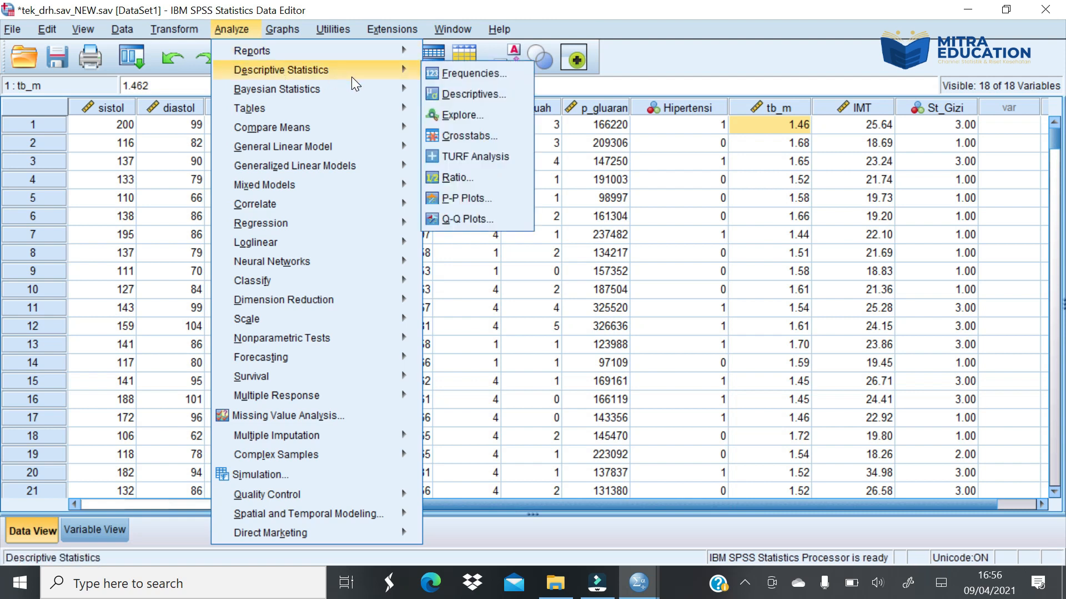
{"action": "left_click", "coordinate": [464, 75]}
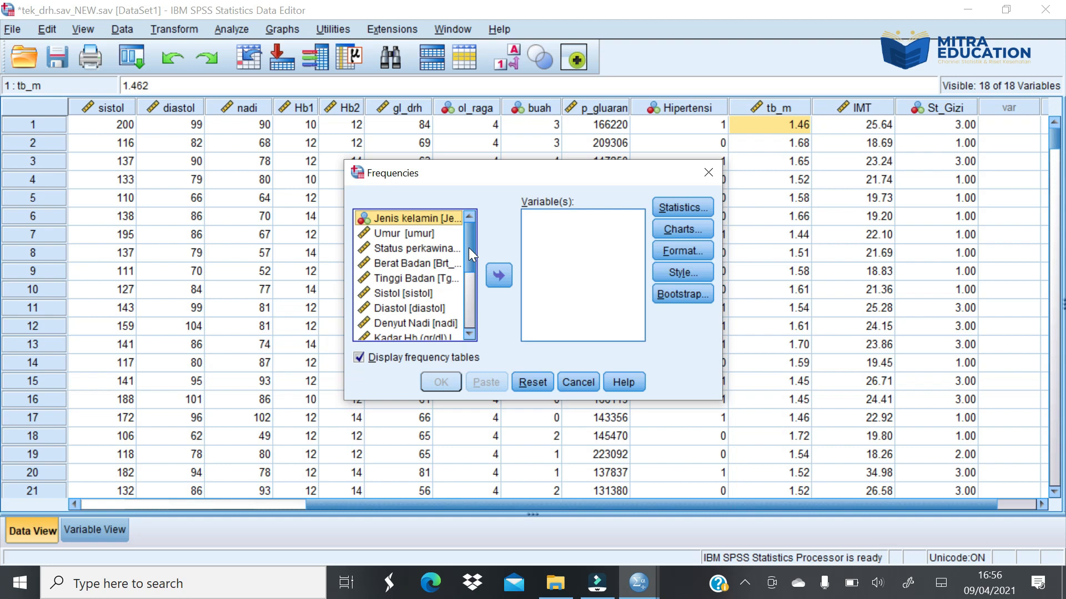
{"action": "left_click_drag", "start_coordinate": [469, 248], "coordinate": [458, 311]}
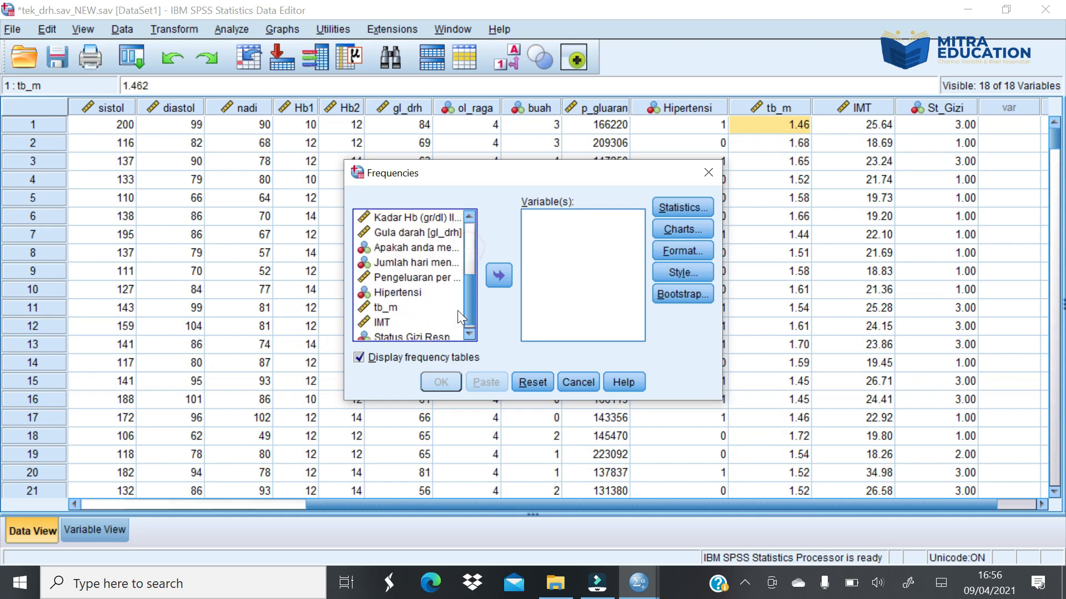
{"action": "left_click", "coordinate": [412, 334]}
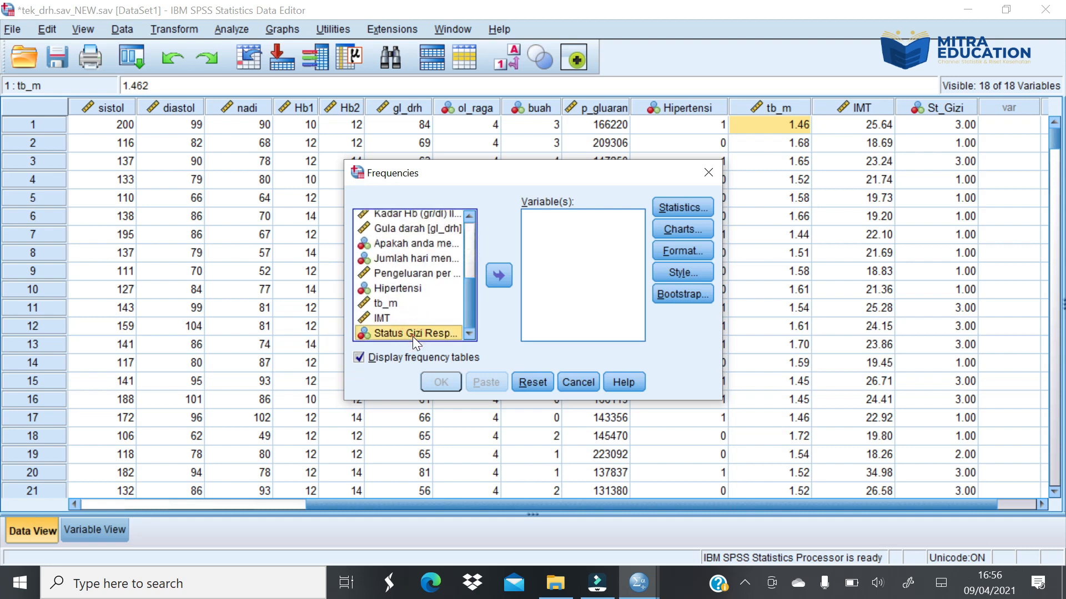
{"action": "left_click", "coordinate": [497, 281]}
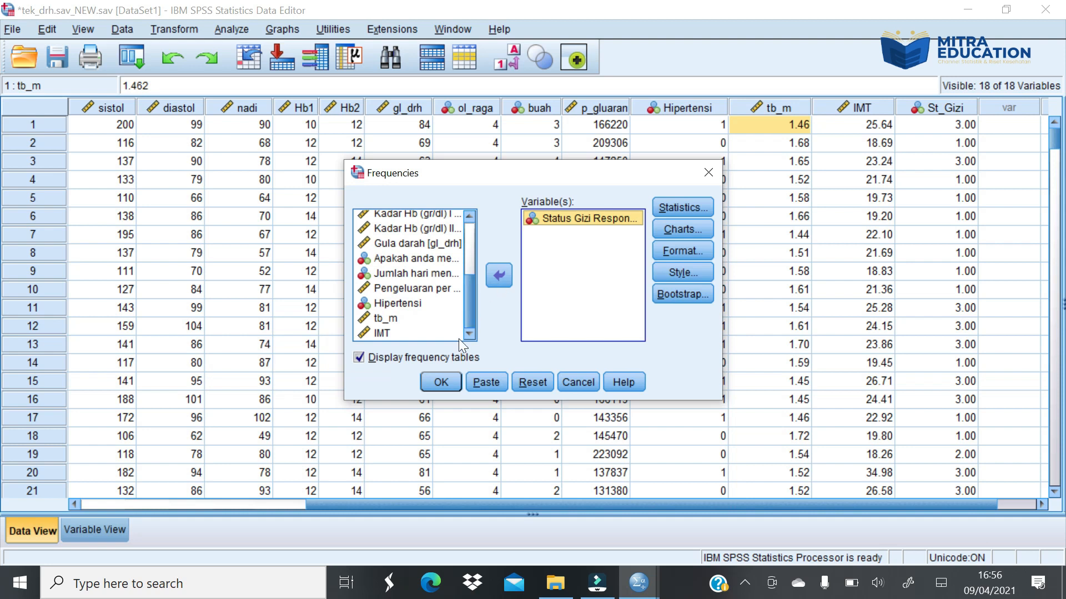
{"action": "left_click", "coordinate": [441, 383]}
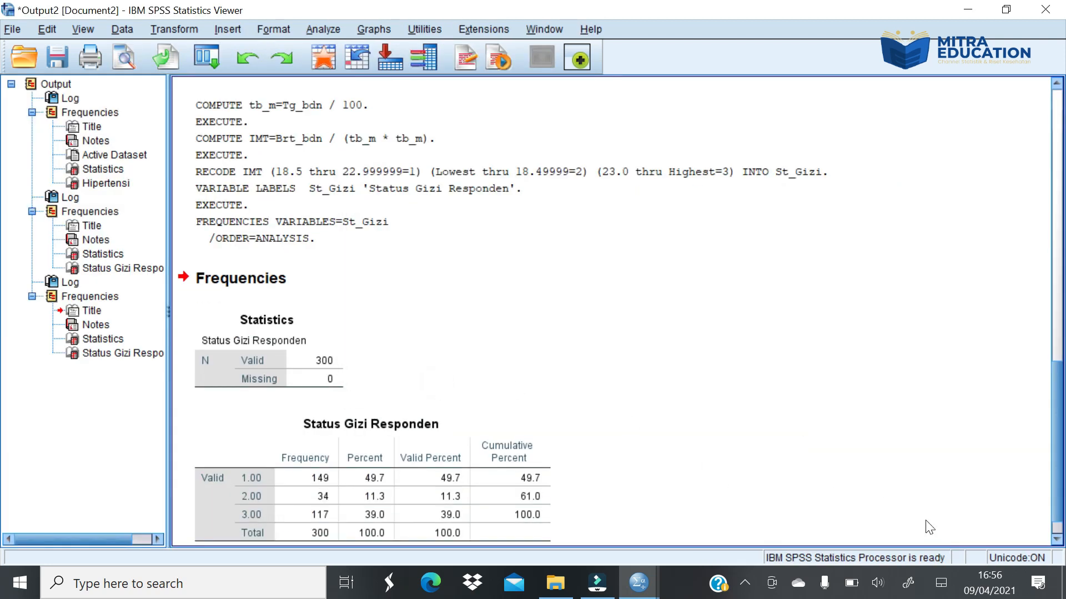
{"action": "left_click", "coordinate": [1057, 538]}
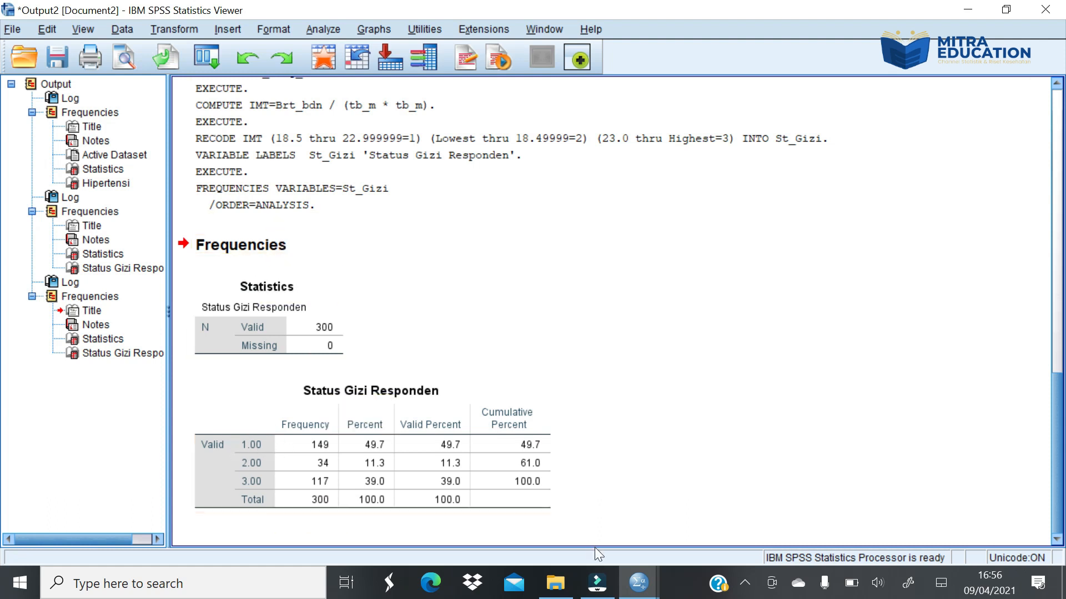
Return to the data set's variable definitions and set the decimals of St_Gizi to 0
{"action": "left_click", "coordinate": [638, 583]}
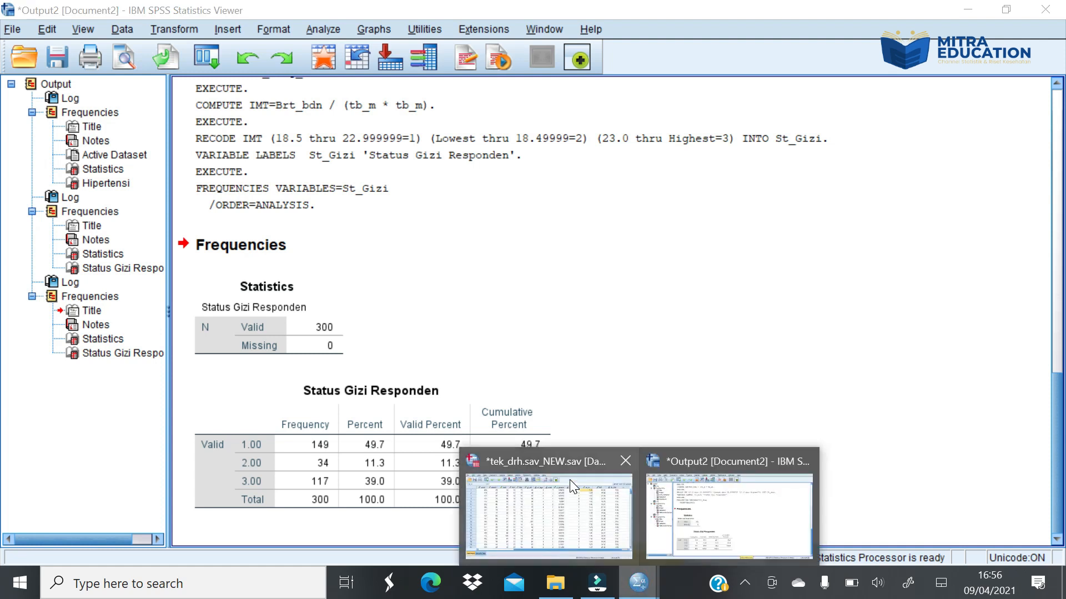
{"action": "left_click", "coordinate": [569, 480]}
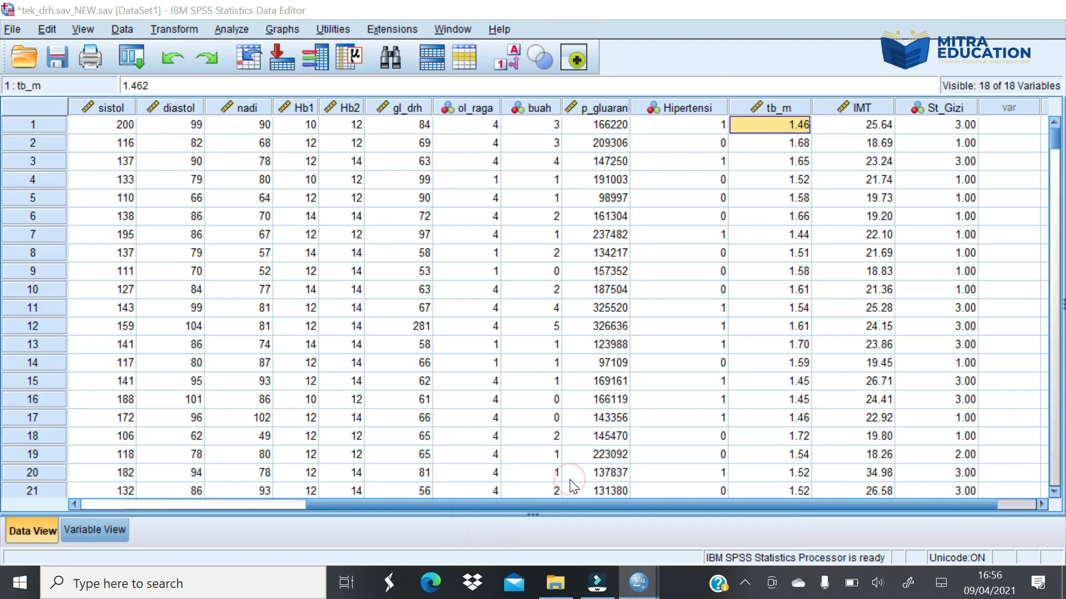
{"action": "left_click", "coordinate": [114, 528]}
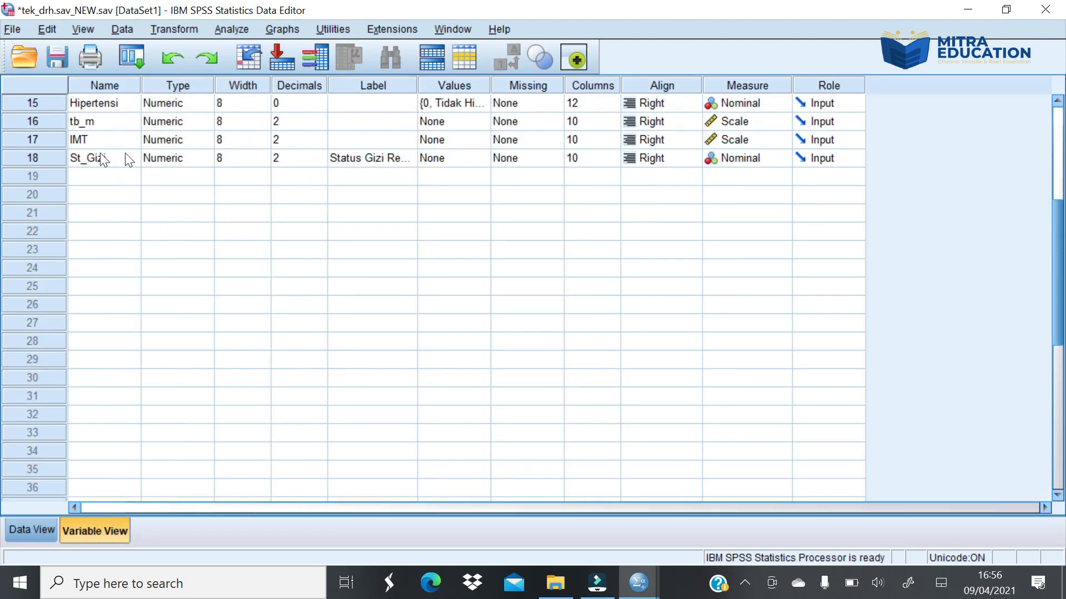
{"action": "left_click", "coordinate": [287, 164]}
{"action": "left_click", "coordinate": [321, 160]}
{"action": "left_click", "coordinate": [321, 161]}
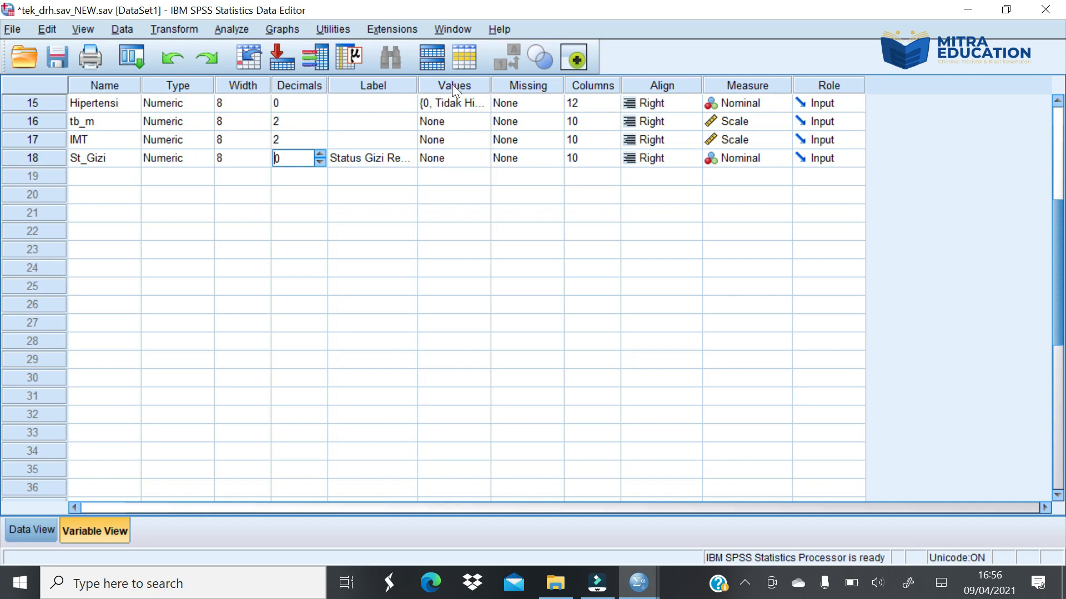
{"action": "left_click", "coordinate": [480, 160]}
{"action": "left_click", "coordinate": [479, 159]}
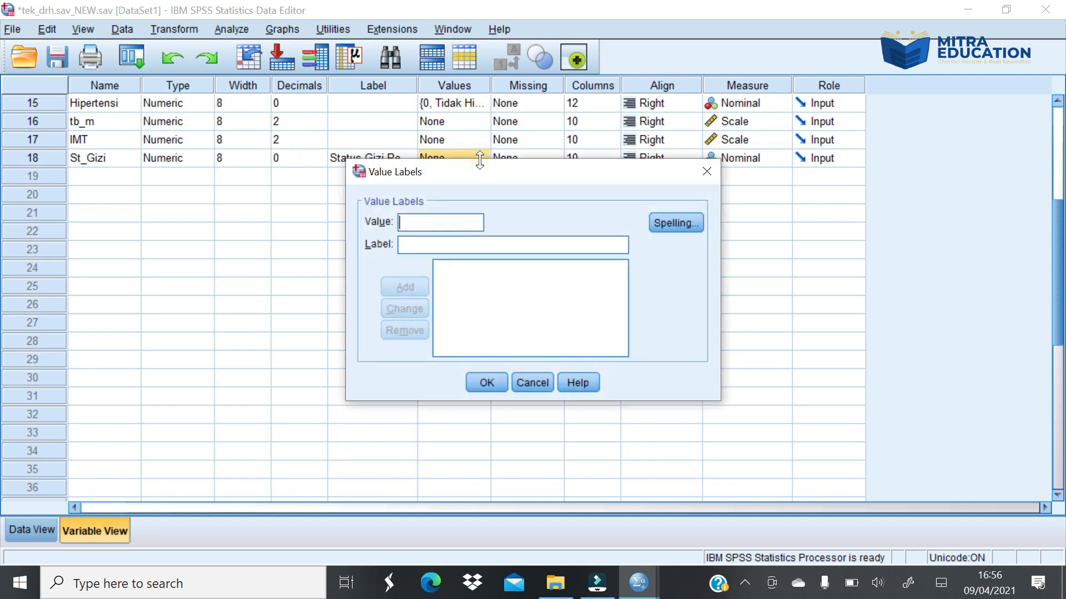
{"action": "left_click", "coordinate": [703, 172]}
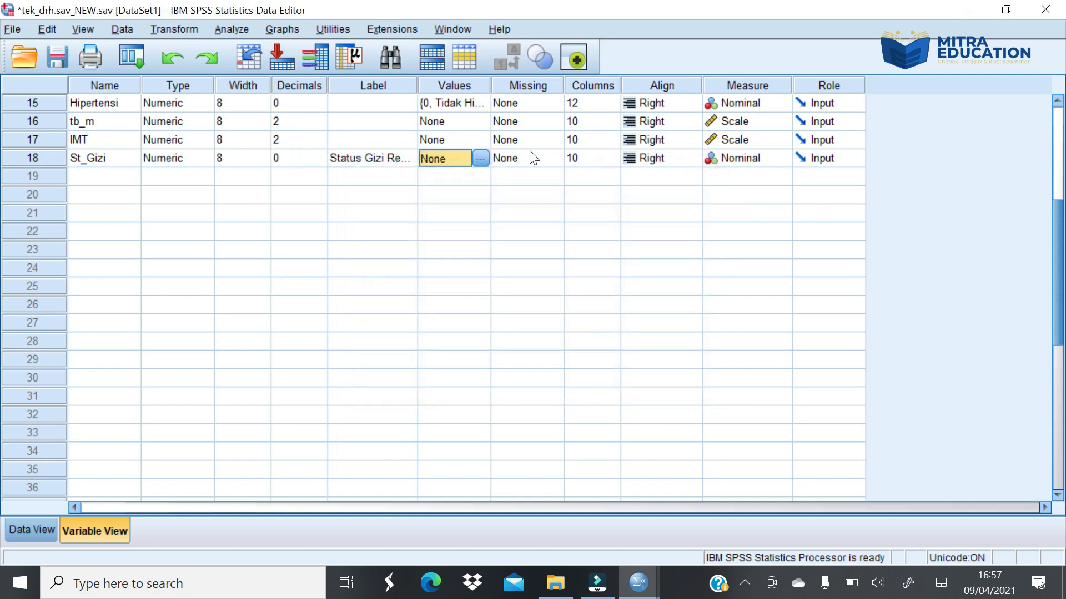
Open the value labels of St_Gizi and add the label "Normal" for value 1
{"action": "left_click", "coordinate": [482, 159]}
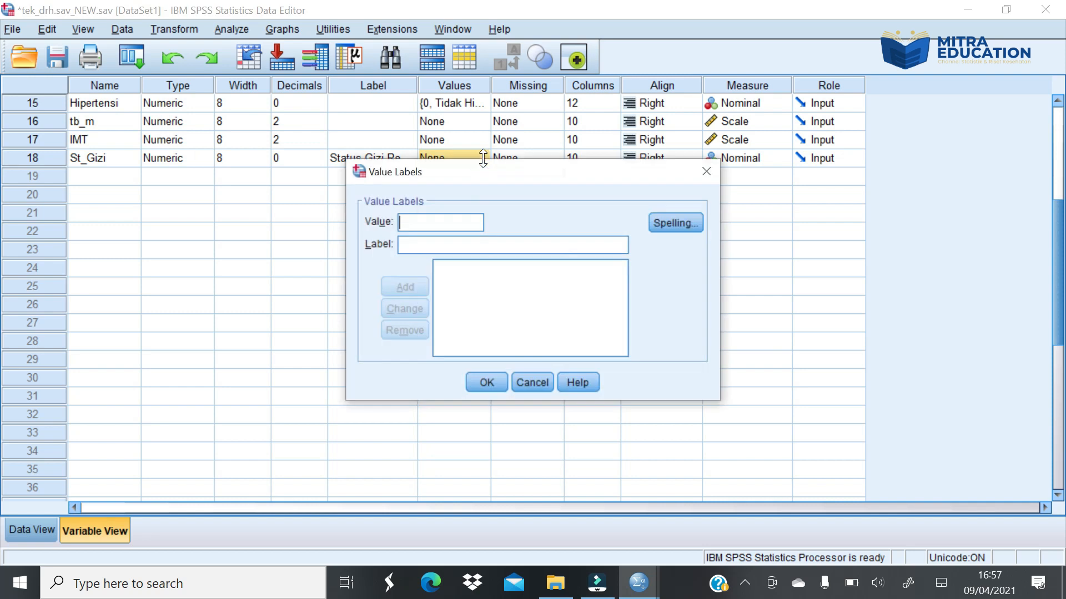
{"action": "left_click", "coordinate": [444, 213]}
{"action": "type", "text": "1"}
{"action": "key", "text": "Tab"}
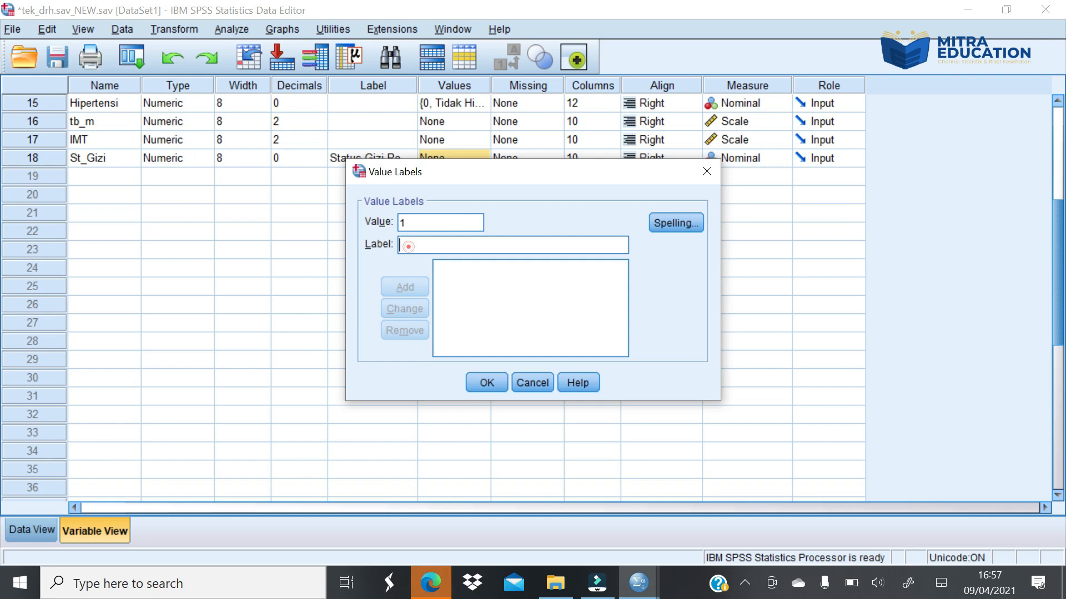
{"action": "type", "text": "Normal"}
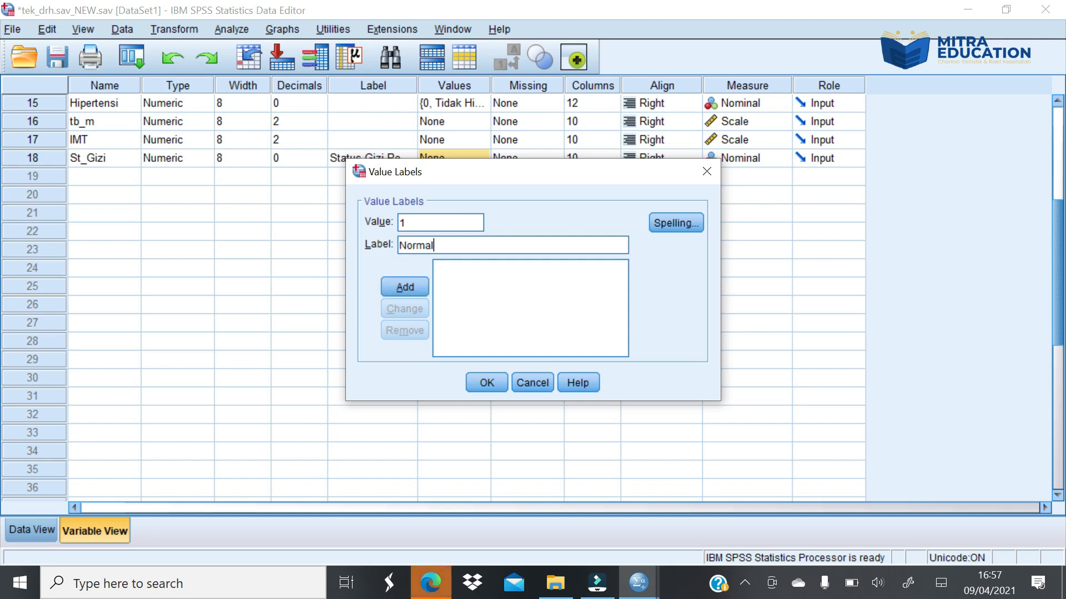
{"action": "left_click", "coordinate": [395, 283]}
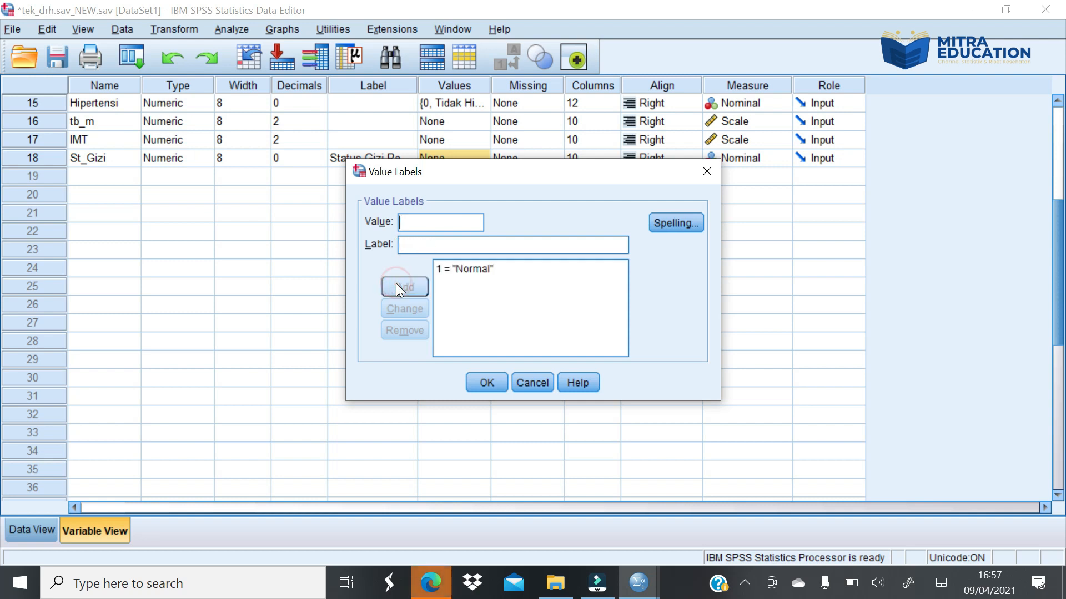
Add the labels "Kurang" for value 2 and "Berlebih/obesitas" for value 3, and apply the St_Gizi value labels
{"action": "type", "text": "2"}
{"action": "left_click", "coordinate": [409, 244]}
{"action": "type", "text": "Kurang"}
{"action": "left_click", "coordinate": [401, 287]}
{"action": "type", "text": "3"}
{"action": "type", "text": "Ber"}
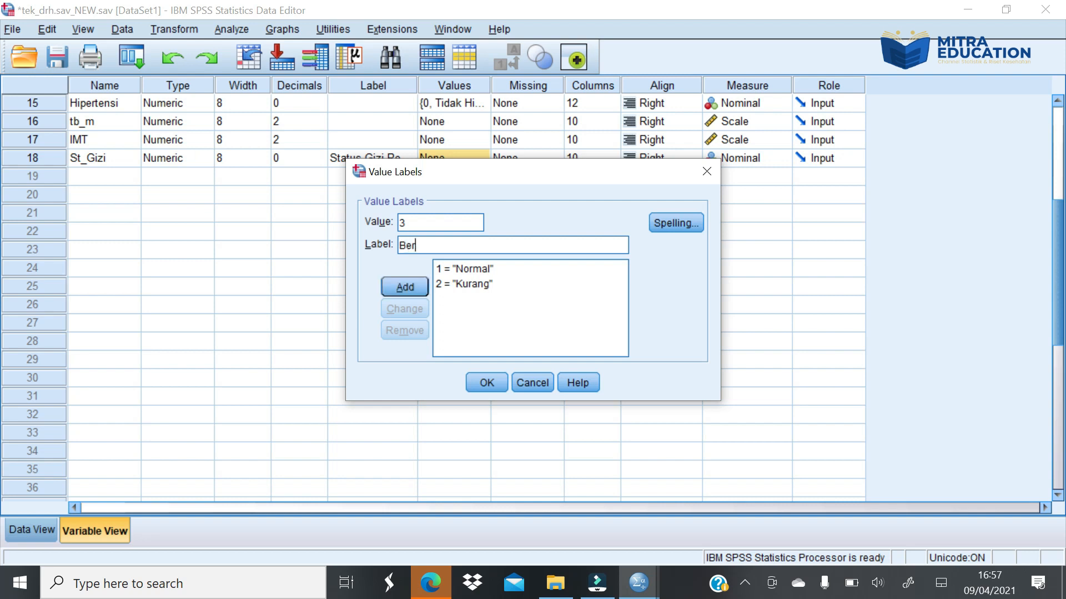
{"action": "type", "text": "lebih/obesitas"}
{"action": "left_click", "coordinate": [406, 291]}
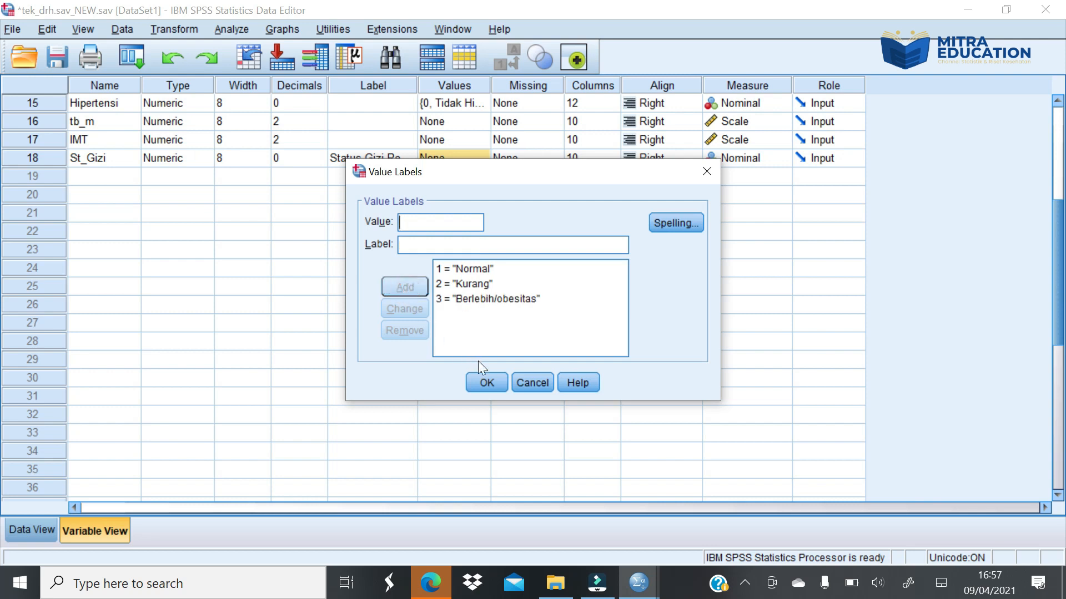
{"action": "left_click", "coordinate": [487, 382]}
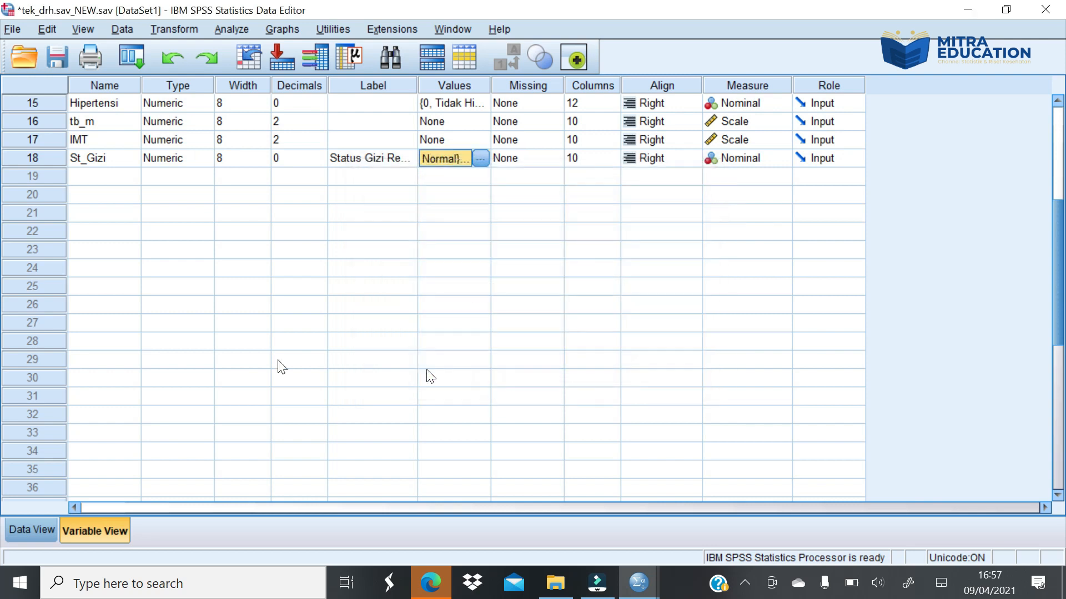
Rerun the Frequencies analysis on Status Gizi Responden from the data set and view its labelled frequency table
{"action": "left_click", "coordinate": [26, 526]}
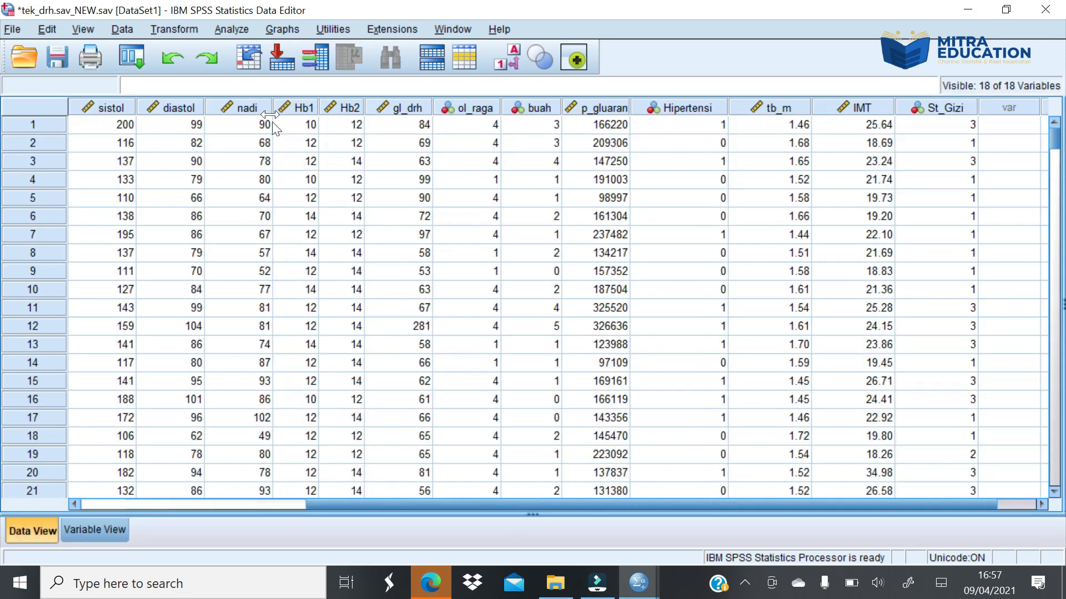
{"action": "left_click", "coordinate": [222, 28]}
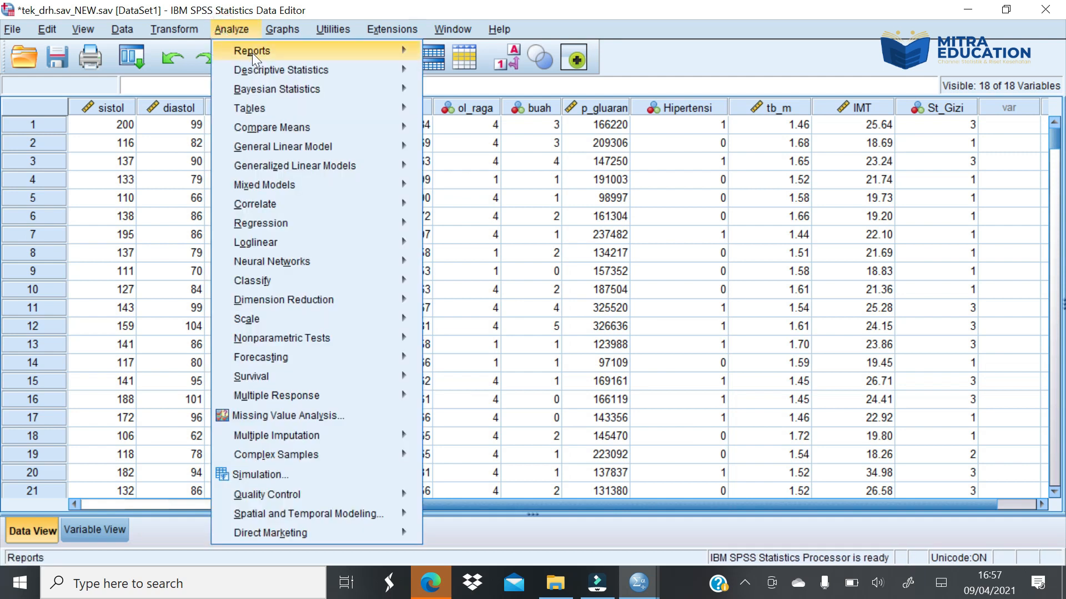
{"action": "mouse_move", "coordinate": [275, 71]}
{"action": "left_click", "coordinate": [459, 73]}
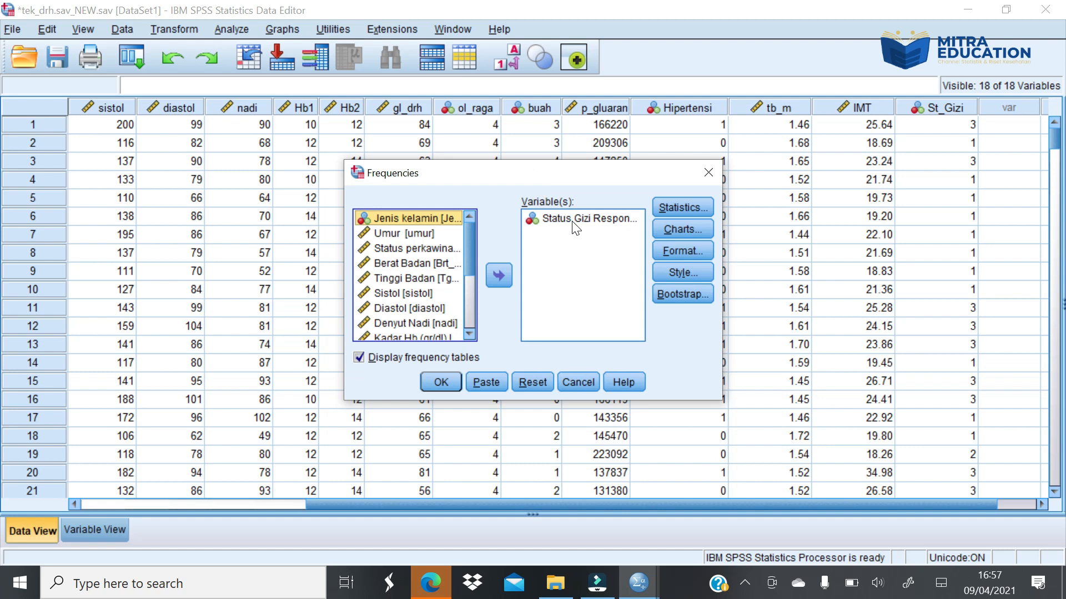
{"action": "left_click", "coordinate": [557, 218]}
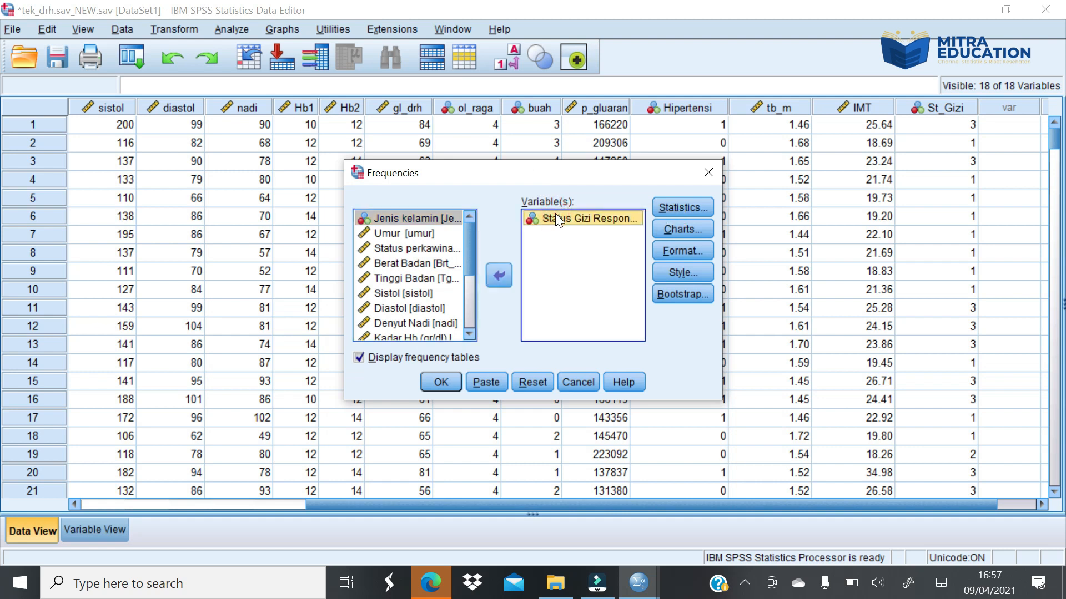
{"action": "left_click", "coordinate": [438, 383]}
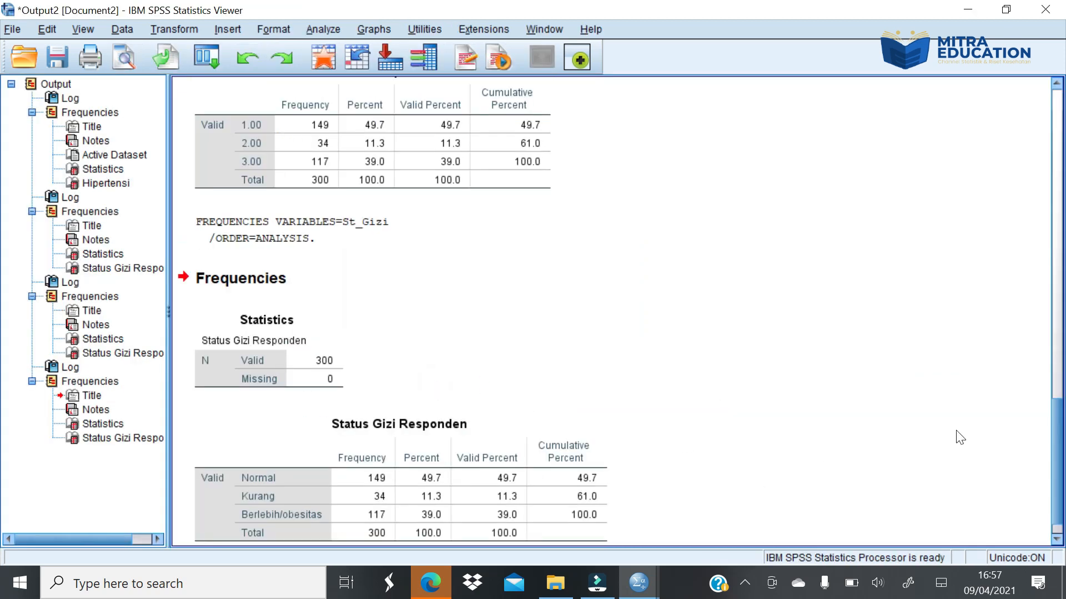
{"action": "left_click_drag", "start_coordinate": [1059, 454], "coordinate": [1061, 500]}
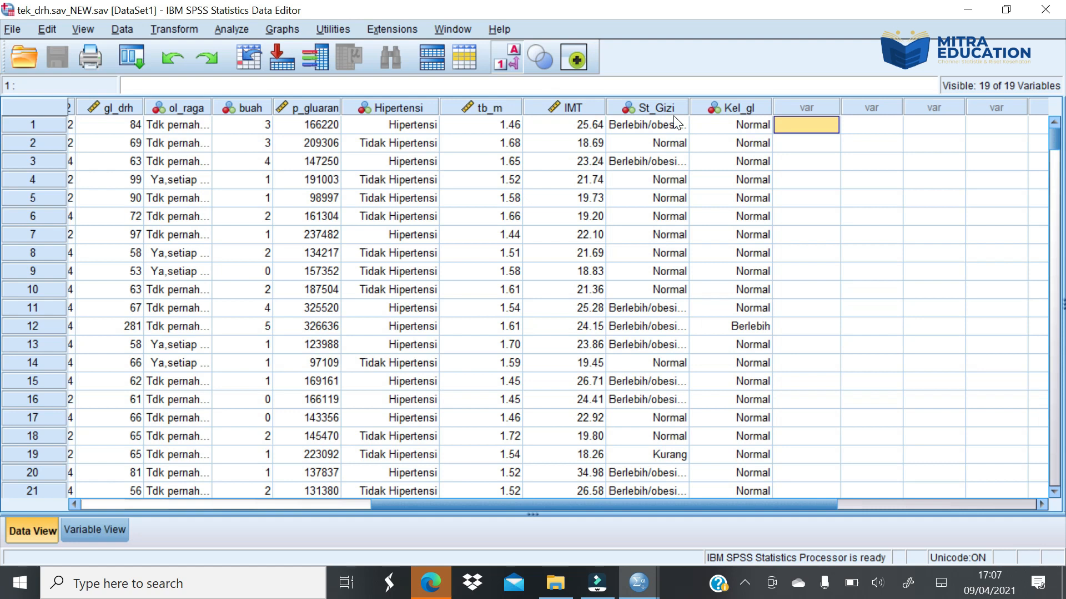
Start a new Compute Variable definition, clear the previous settings and name the target variable kesh
{"action": "left_click", "coordinate": [158, 31]}
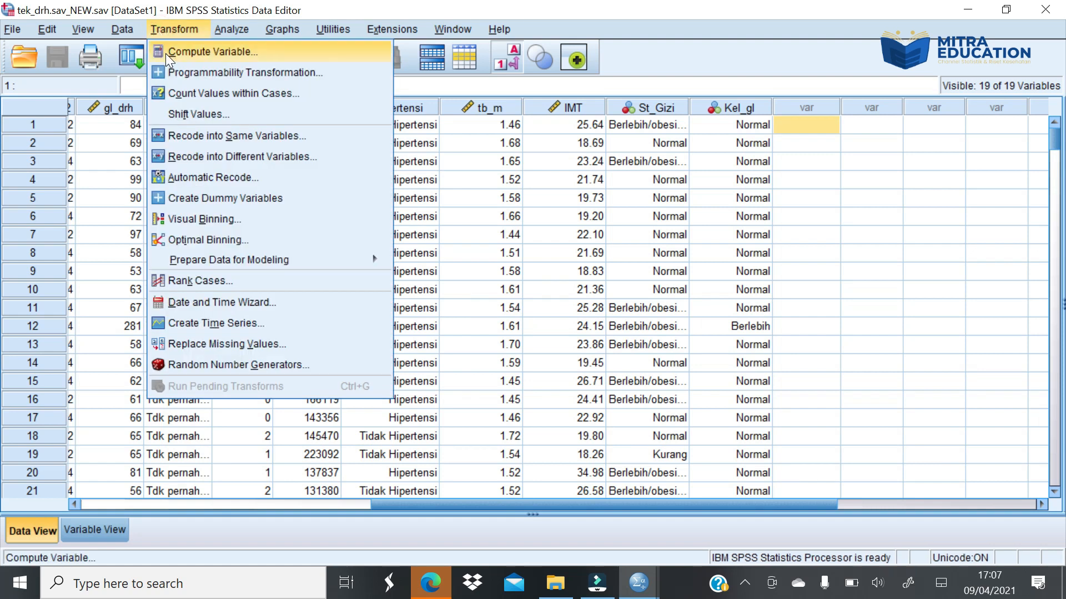
{"action": "left_click", "coordinate": [166, 53]}
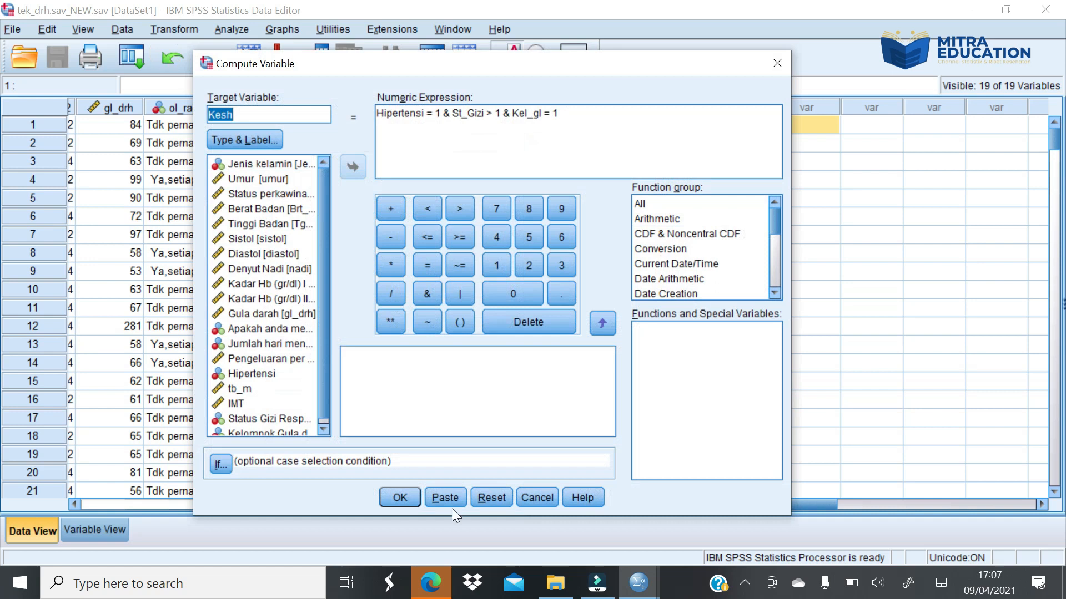
{"action": "left_click", "coordinate": [489, 504]}
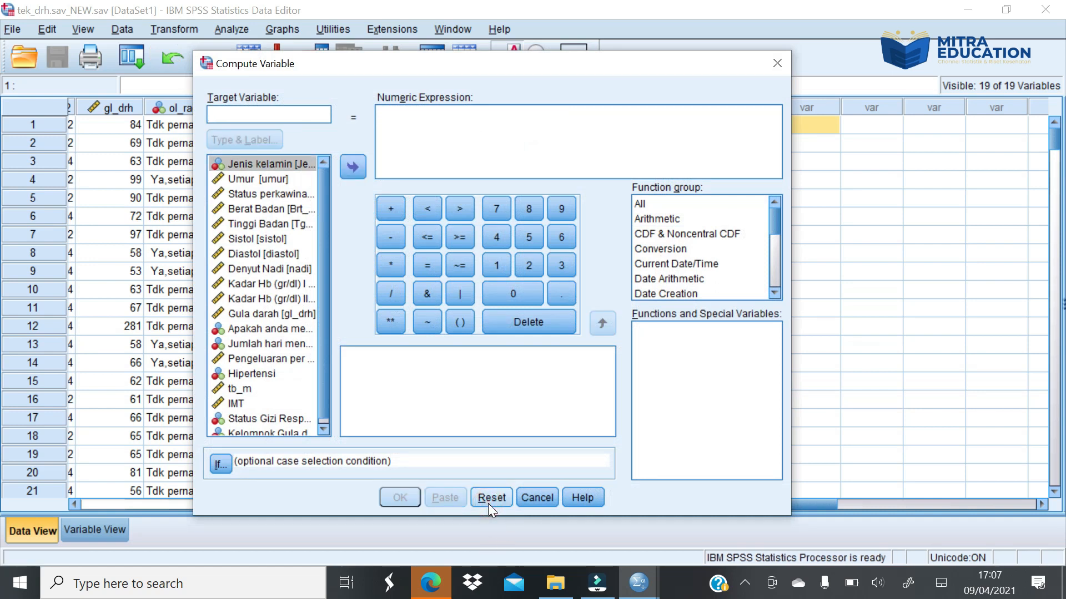
{"action": "type", "text": "kesh"}
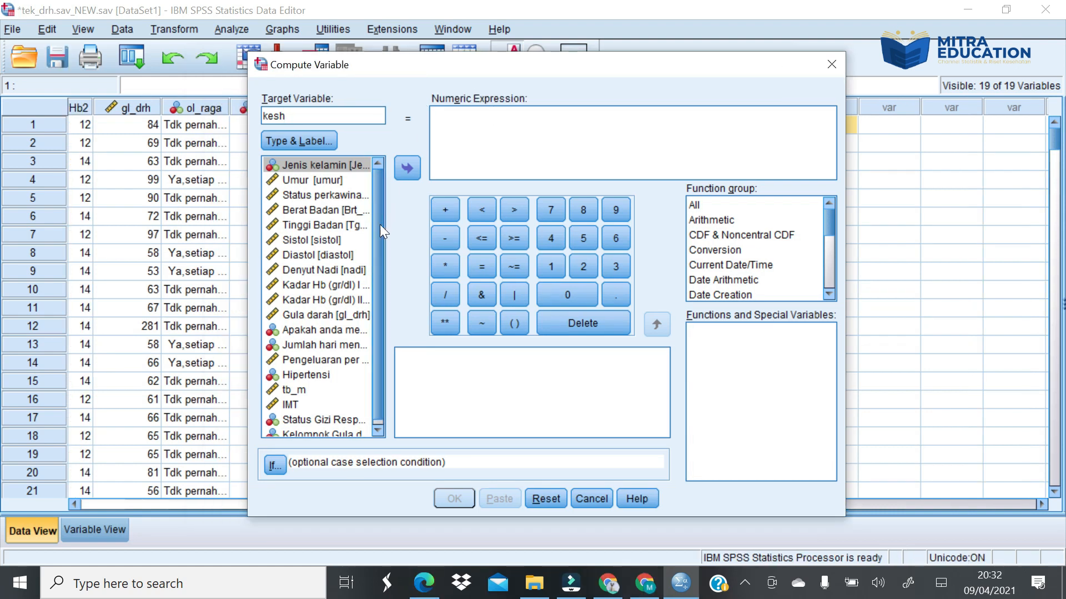
Begin the numeric expression for kesh with the condition Hipertensi = 0 followed by the & operator
{"action": "scroll", "coordinate": [374, 239], "scroll_direction": "down", "scroll_amount": 1}
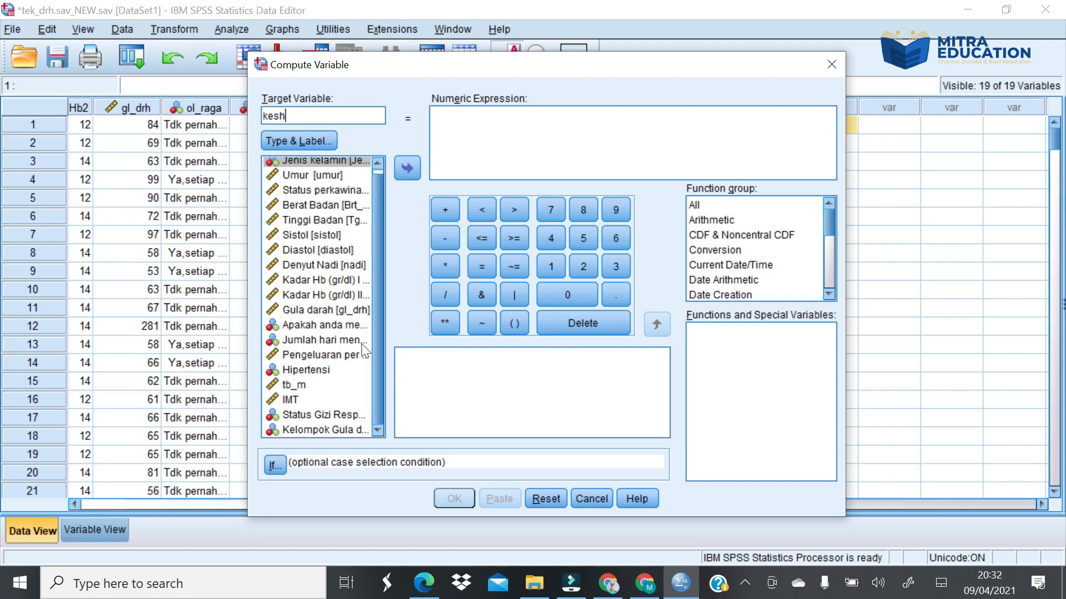
{"action": "left_click", "coordinate": [326, 371]}
{"action": "left_click", "coordinate": [325, 371]}
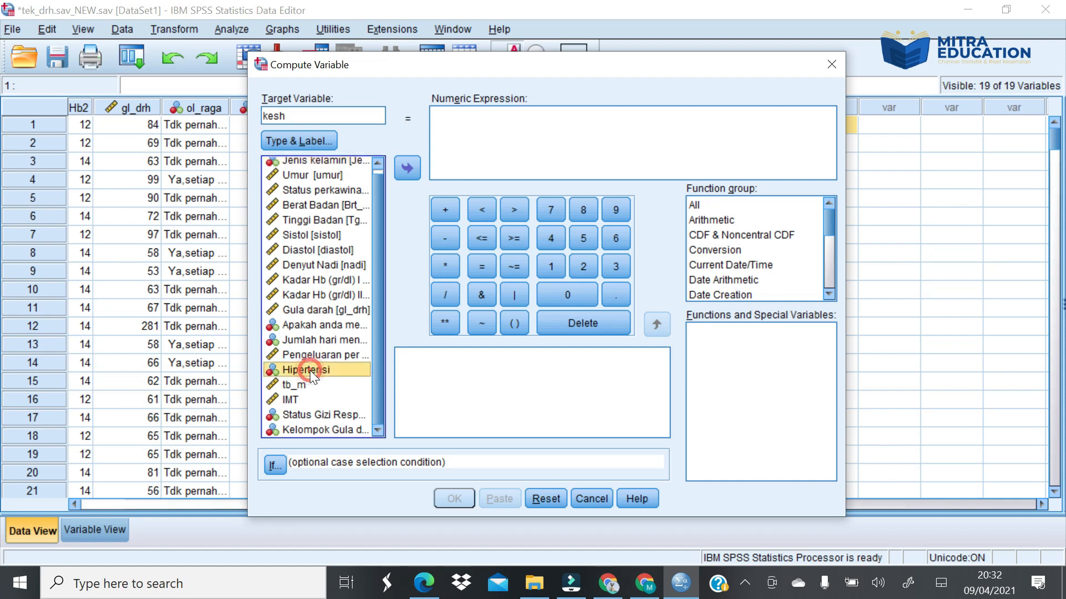
{"action": "left_click", "coordinate": [407, 168]}
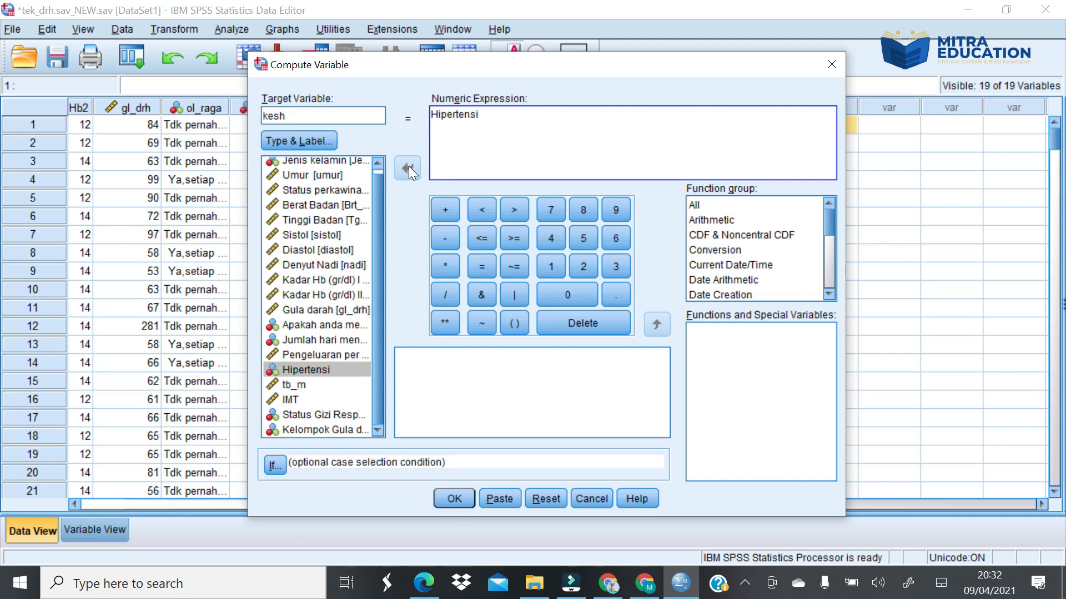
{"action": "left_click", "coordinate": [481, 270]}
{"action": "left_click", "coordinate": [562, 294]}
{"action": "left_click", "coordinate": [482, 294]}
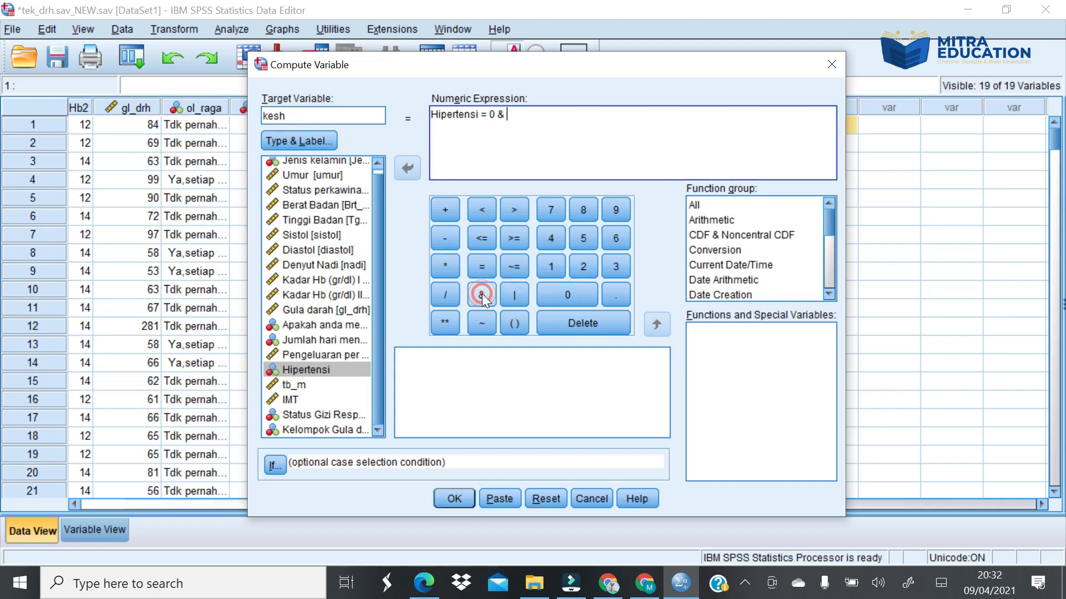
Extend the kesh expression with the condition St_Gizi = 1 followed by the & operator
{"action": "left_click", "coordinate": [334, 414]}
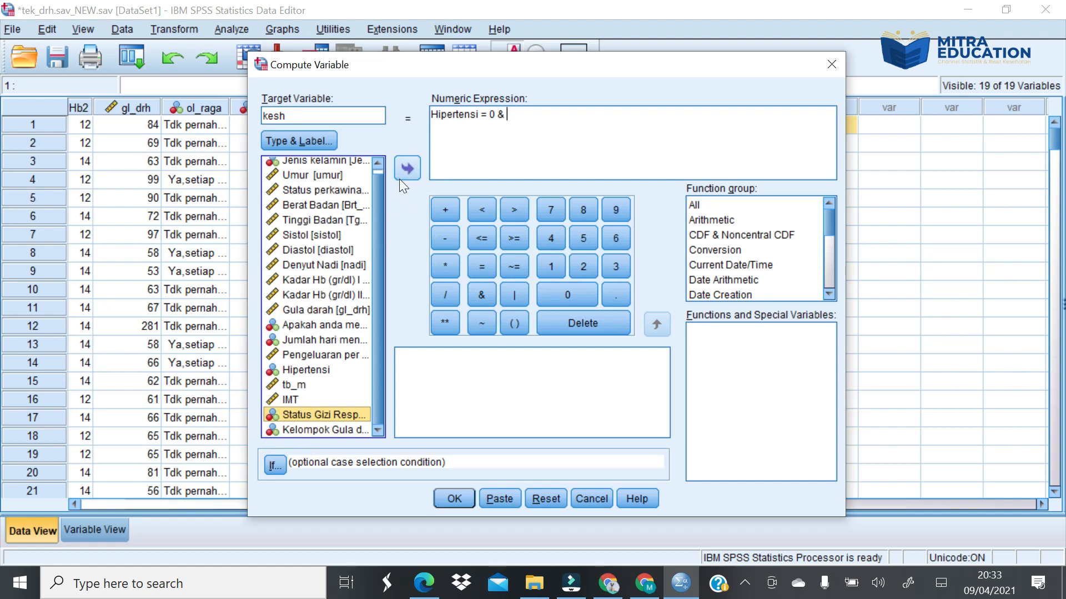
{"action": "left_click", "coordinate": [408, 168]}
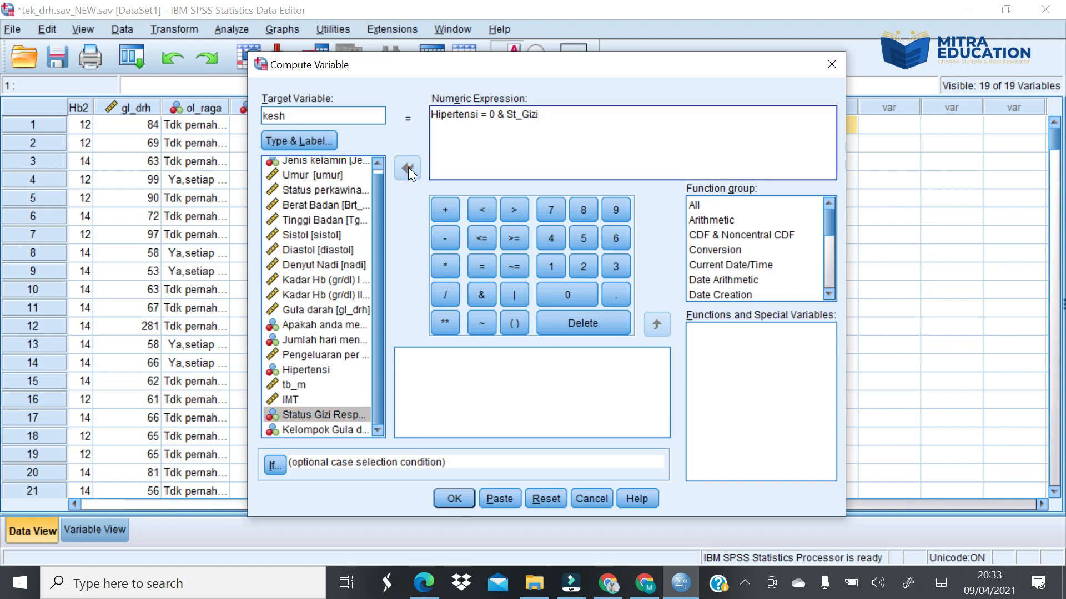
{"action": "left_click", "coordinate": [479, 266]}
{"action": "left_click", "coordinate": [551, 269]}
{"action": "left_click", "coordinate": [481, 295]}
Complete the kesh expression with the condition Kel_gl = 0 and run the computation
{"action": "left_click", "coordinate": [309, 431]}
{"action": "left_click", "coordinate": [407, 168]}
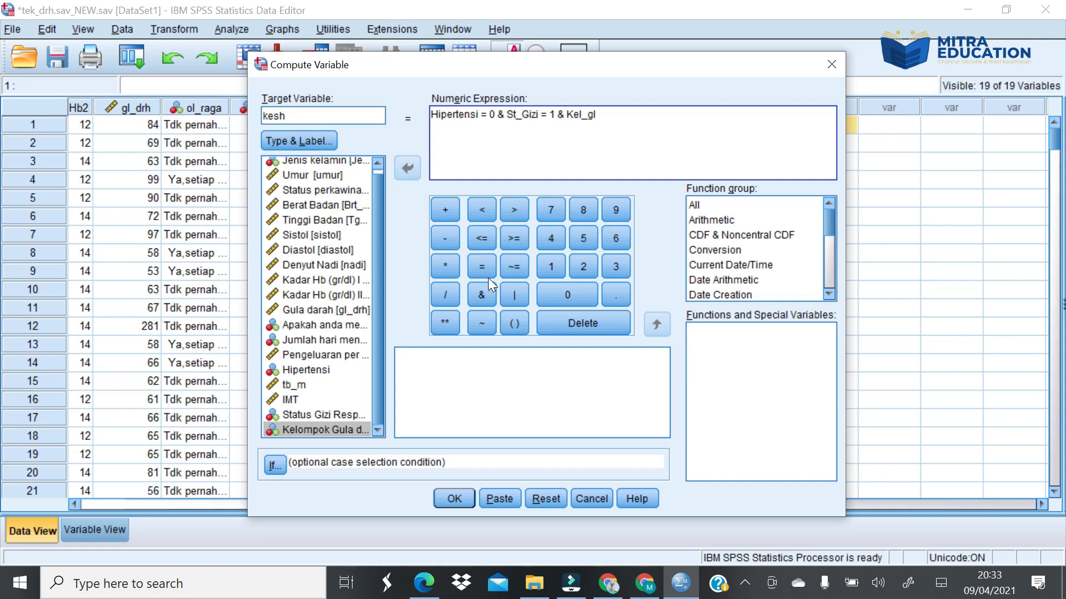
{"action": "left_click", "coordinate": [481, 262]}
{"action": "left_click", "coordinate": [575, 302]}
{"action": "left_click", "coordinate": [452, 500]}
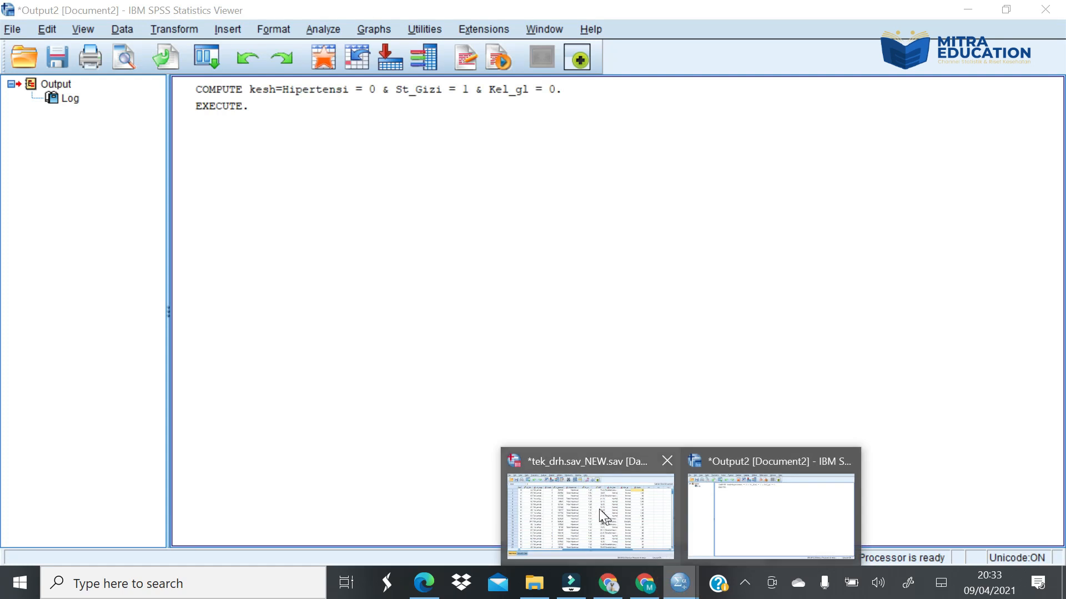
Return to the data set and examine the values in the computed kesh column
{"action": "left_click", "coordinate": [605, 517]}
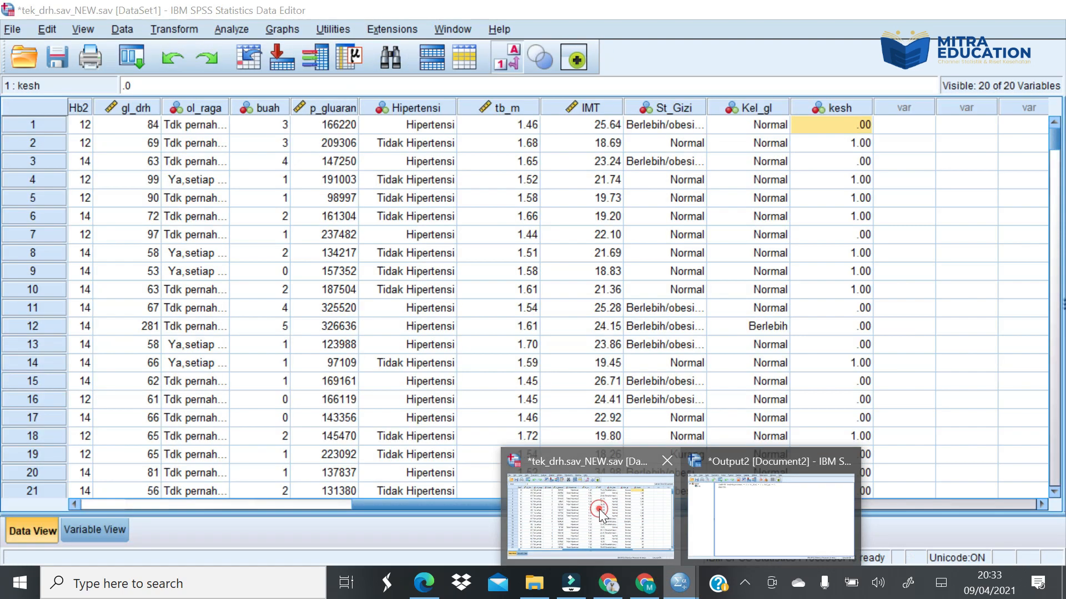
{"action": "left_click", "coordinate": [838, 142]}
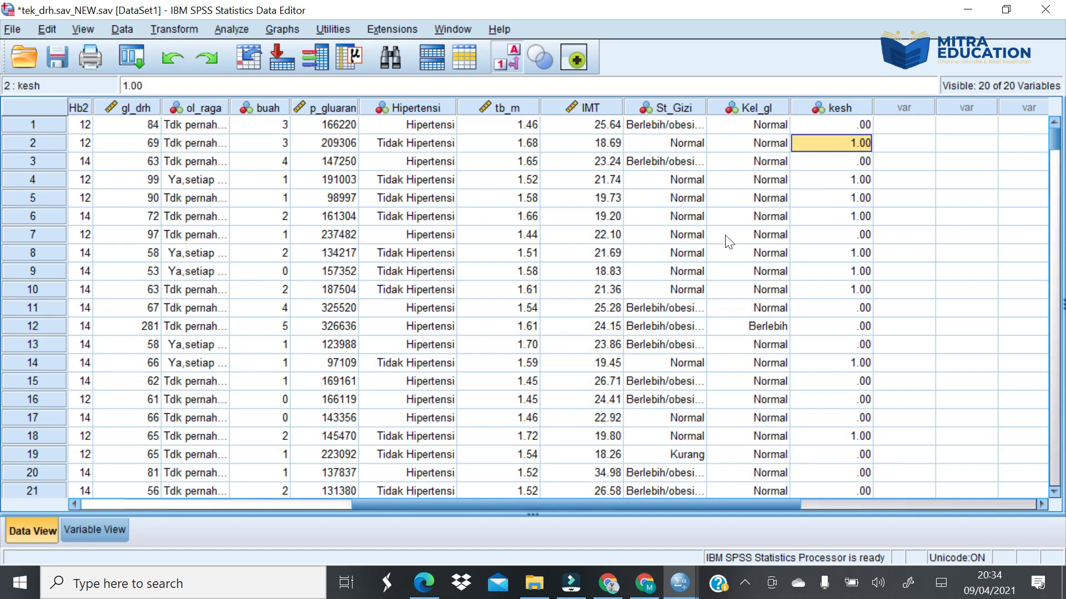
{"action": "left_click", "coordinate": [927, 198]}
{"action": "left_click", "coordinate": [852, 143]}
Start a recode into same variables and choose kesh as the variable to recode
{"action": "left_click", "coordinate": [165, 27]}
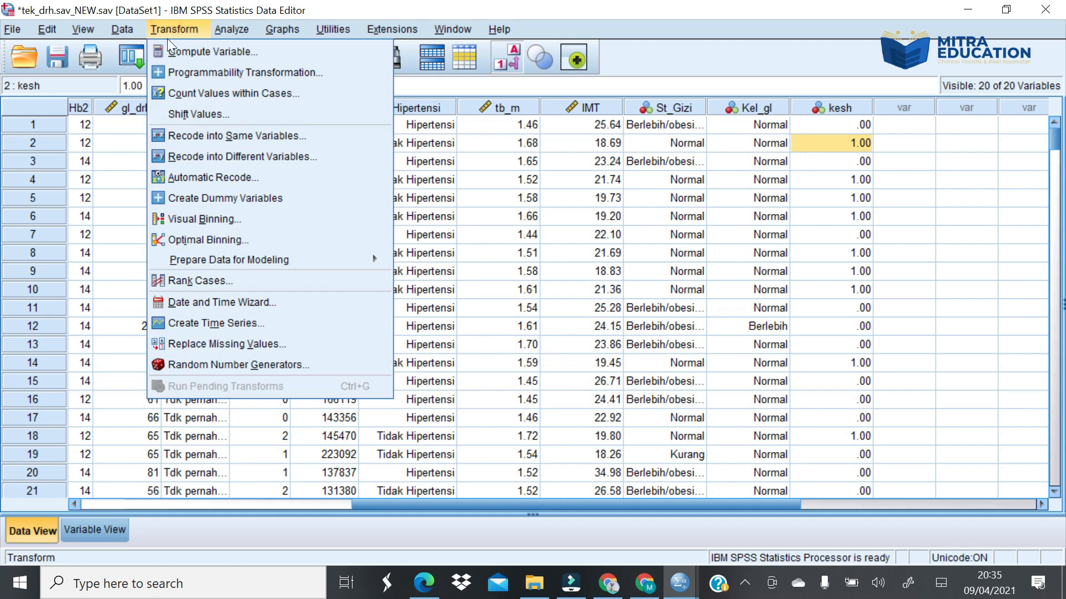
{"action": "left_click", "coordinate": [188, 136]}
{"action": "left_click_drag", "start_coordinate": [468, 262], "coordinate": [468, 329]}
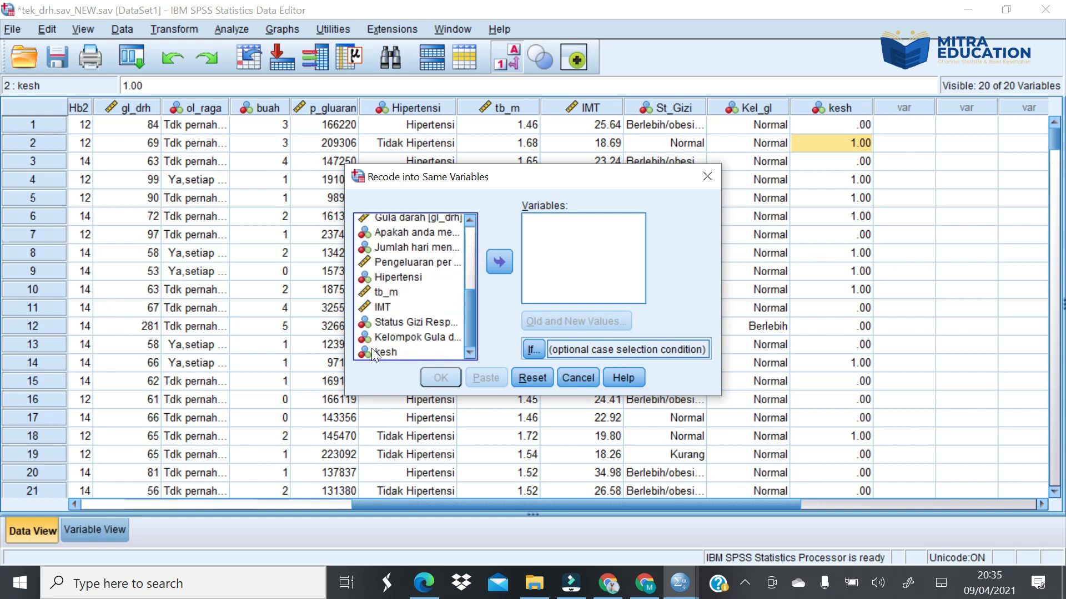
{"action": "left_click", "coordinate": [385, 350]}
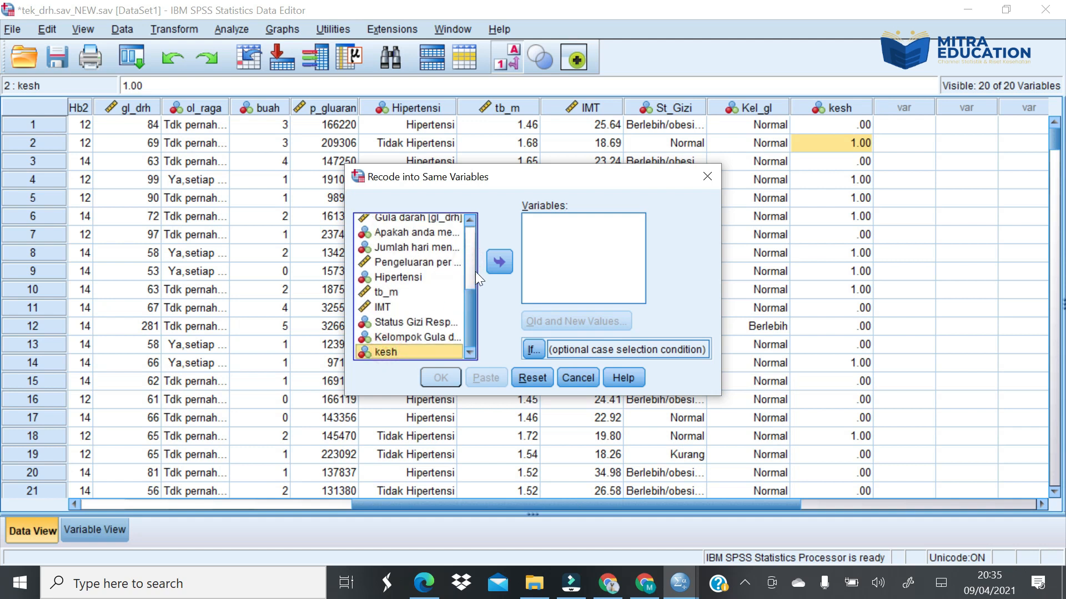
{"action": "left_click", "coordinate": [499, 263]}
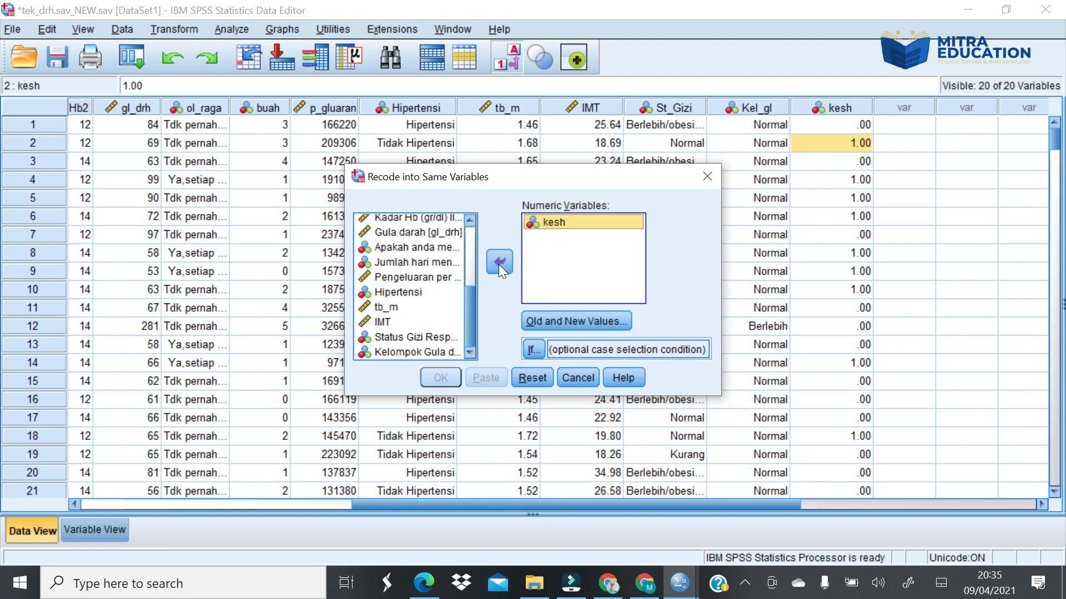
Add a recode rule for kesh that turns old value 0 into new value 1
{"action": "left_click", "coordinate": [550, 320]}
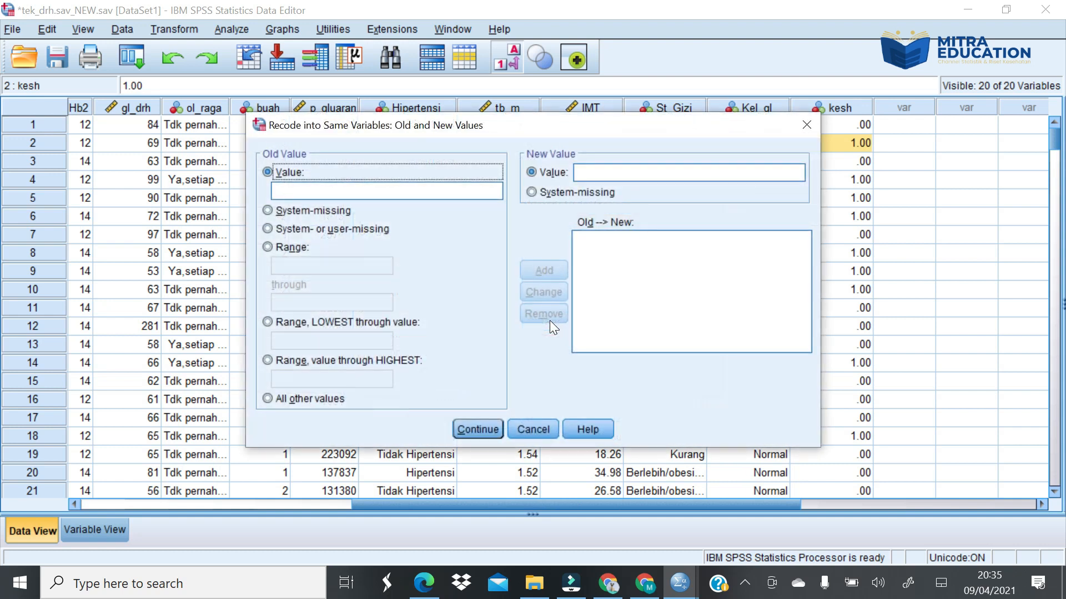
{"action": "key", "text": "Tab"}
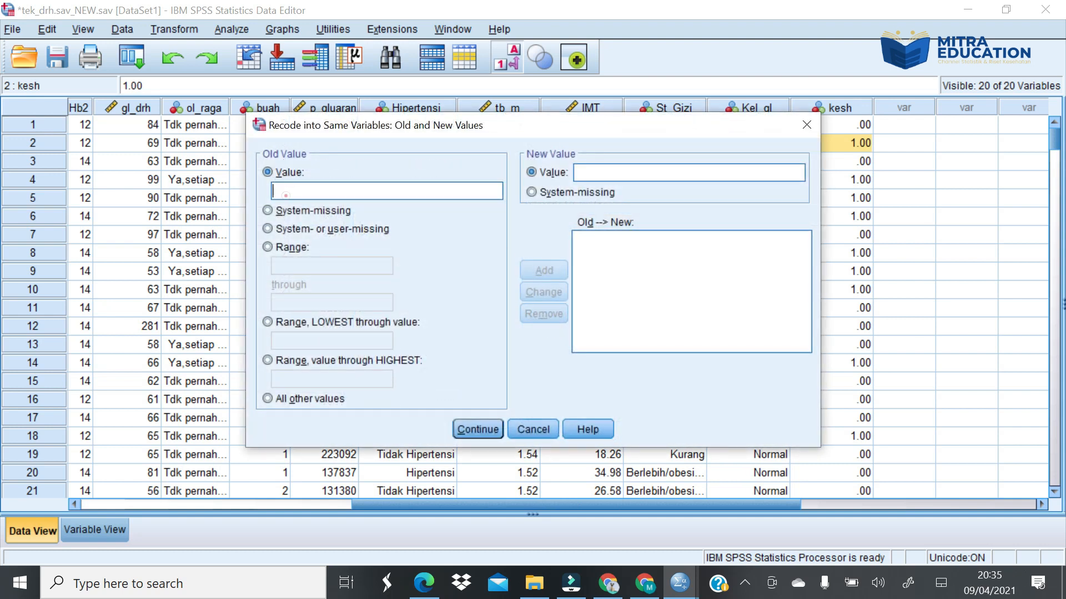
{"action": "type", "text": "0"}
{"action": "left_click", "coordinate": [586, 168]}
{"action": "type", "text": "1"}
{"action": "left_click", "coordinate": [544, 274]}
Add a second kesh recode rule turning old value 1 into new value 0, and run the recode
{"action": "left_click", "coordinate": [290, 198]}
{"action": "type", "text": "1"}
{"action": "left_click", "coordinate": [595, 171]}
{"action": "type", "text": "0"}
{"action": "left_click", "coordinate": [548, 265]}
{"action": "left_click", "coordinate": [476, 428]}
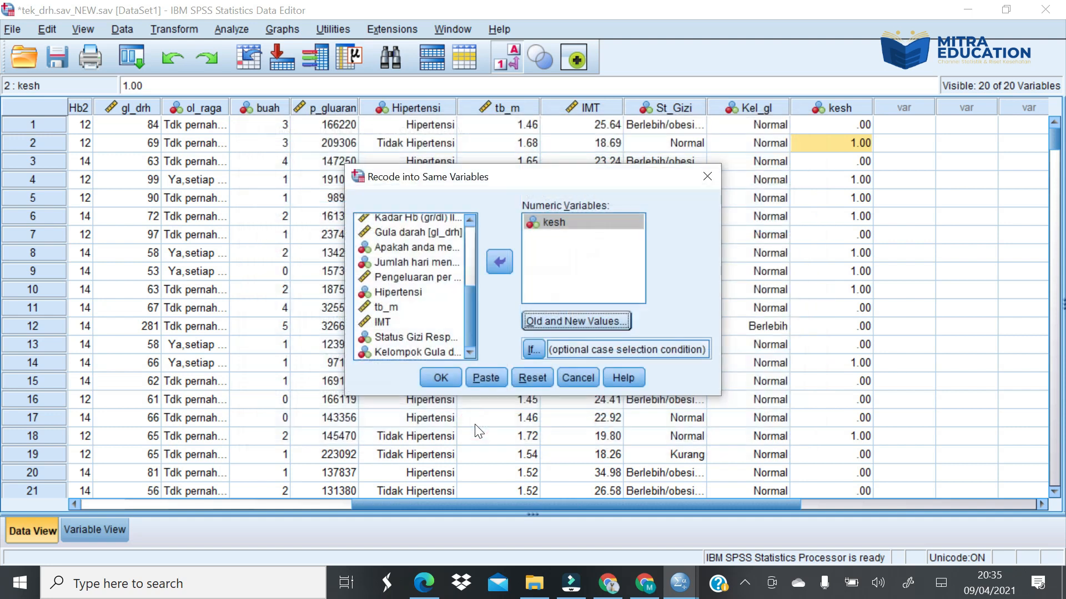
{"action": "left_click", "coordinate": [438, 378]}
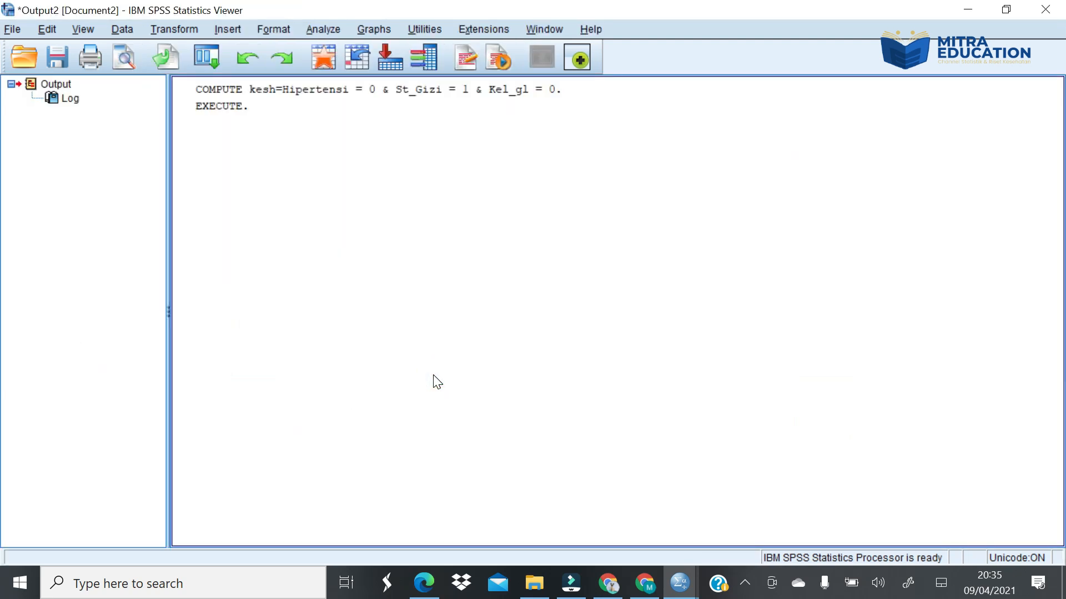
Return to the data set and examine the recoded kesh values of the first two cases against their Hipertensi, St_Gizi and Kel_gl categories
{"action": "left_click", "coordinate": [681, 589]}
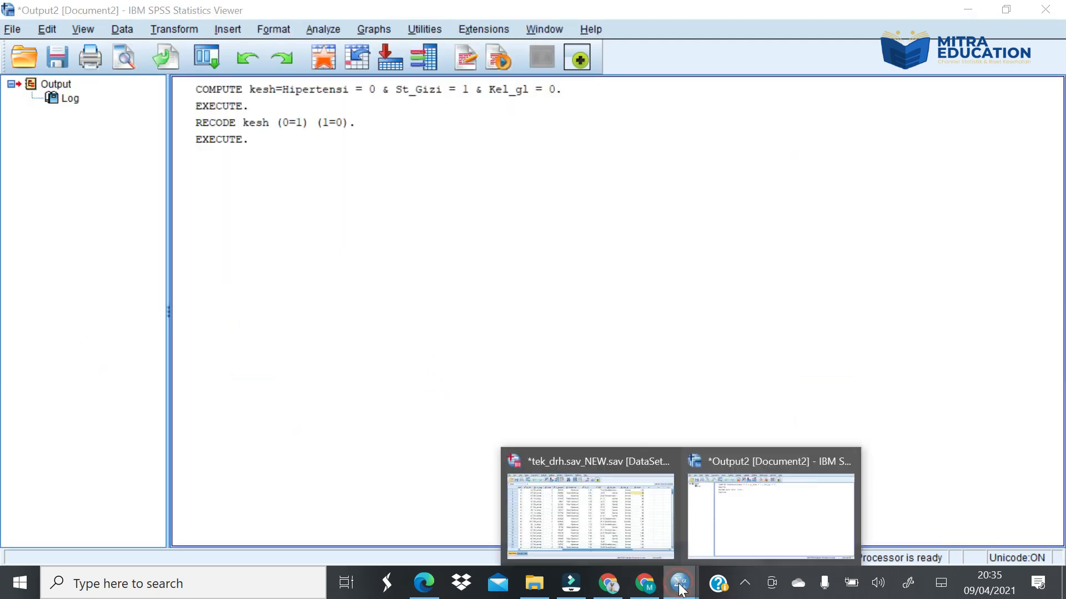
{"action": "left_click", "coordinate": [615, 487]}
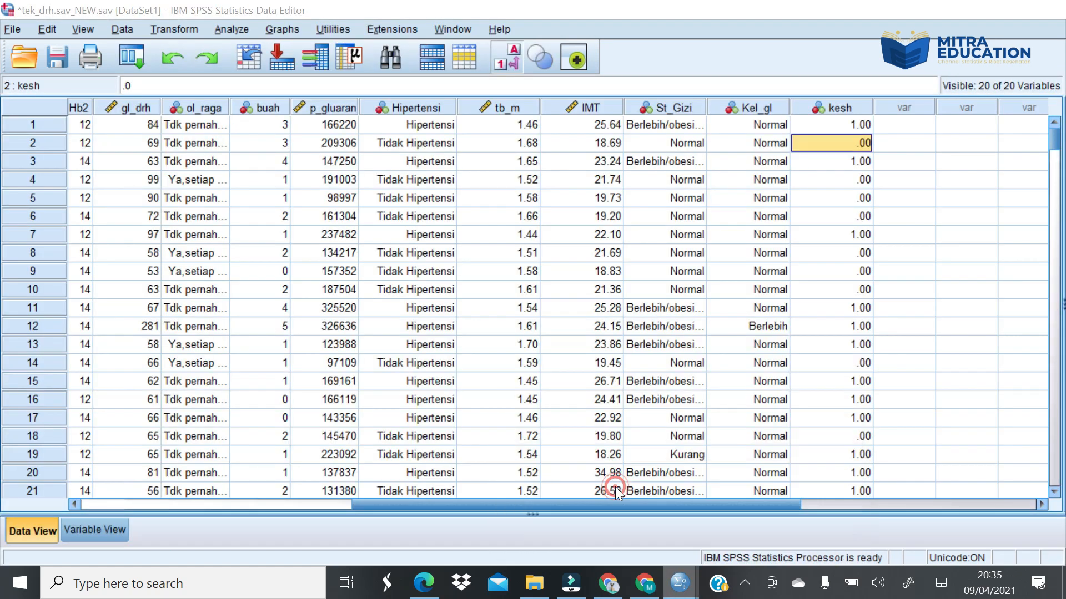
{"action": "left_click", "coordinate": [813, 125]}
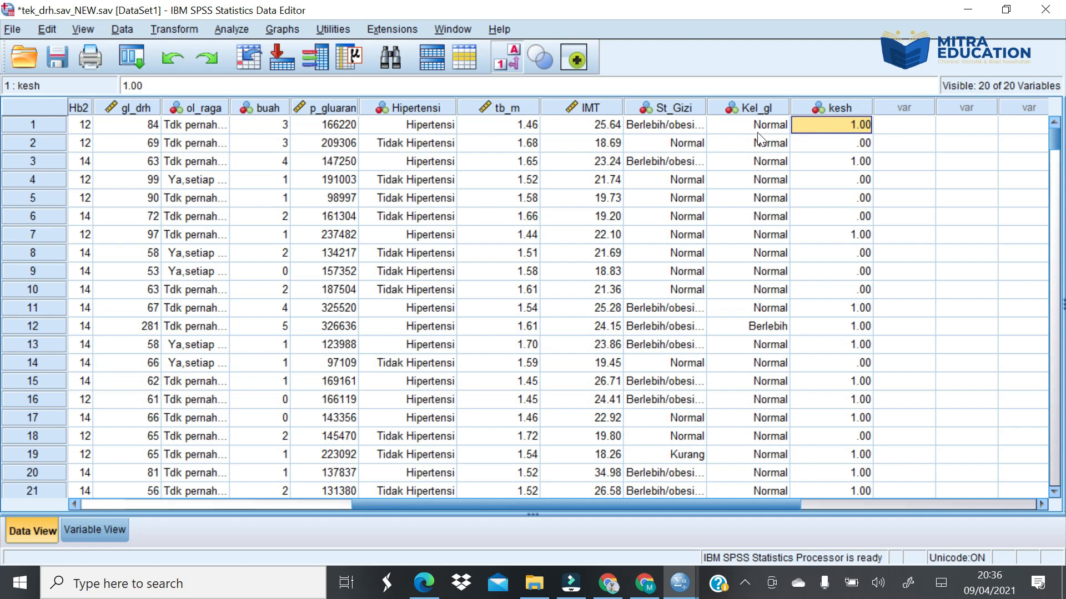
{"action": "left_click", "coordinate": [806, 148]}
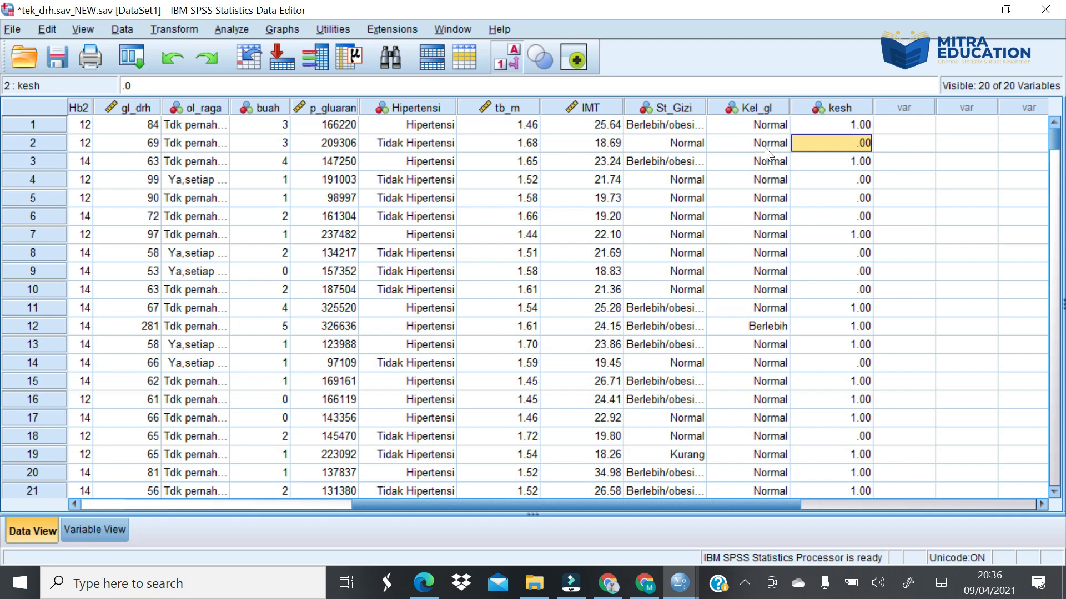
Set the number of decimals of the kesh variable to 0 in its variable definition
{"action": "double_click", "coordinate": [850, 109]}
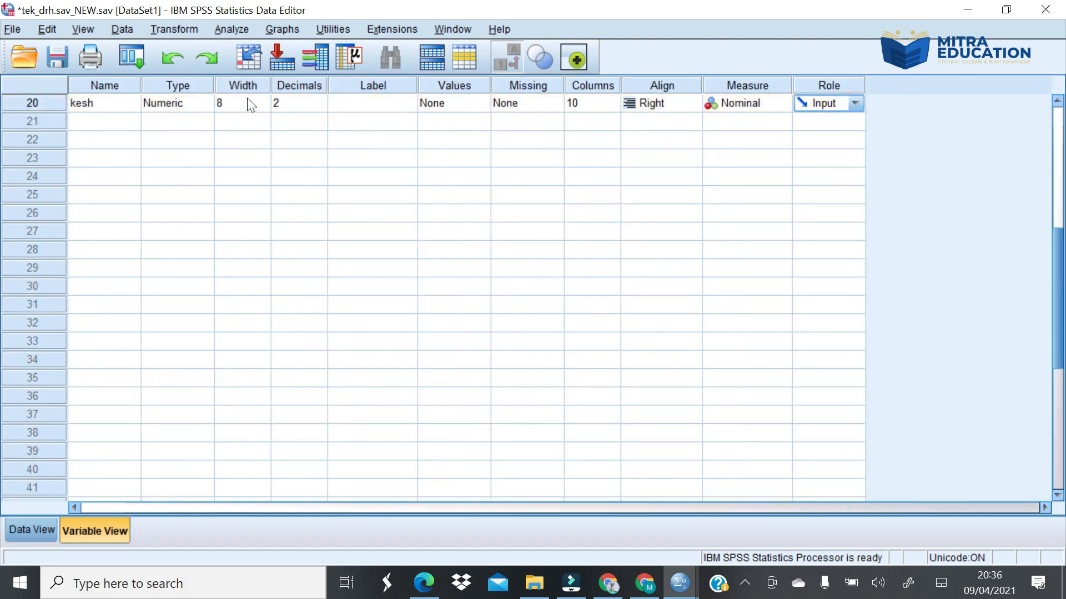
{"action": "left_click", "coordinate": [303, 107]}
{"action": "left_click", "coordinate": [320, 106]}
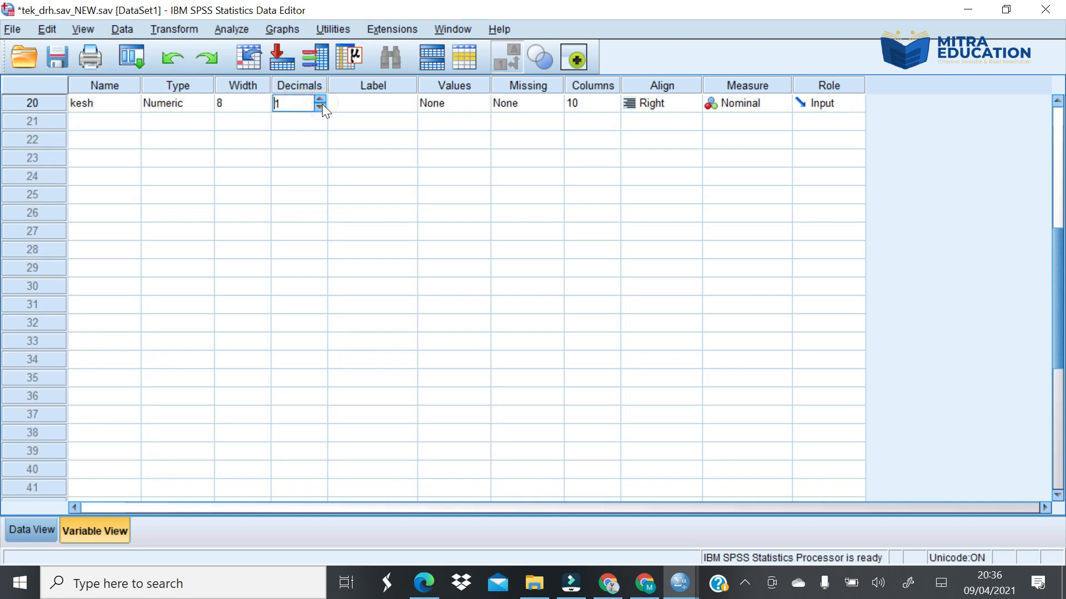
{"action": "left_click", "coordinate": [321, 107]}
Add the value label "Kesehatan Baik" for value 0 of the kesh variable
{"action": "left_click", "coordinate": [472, 102]}
{"action": "left_click", "coordinate": [479, 103]}
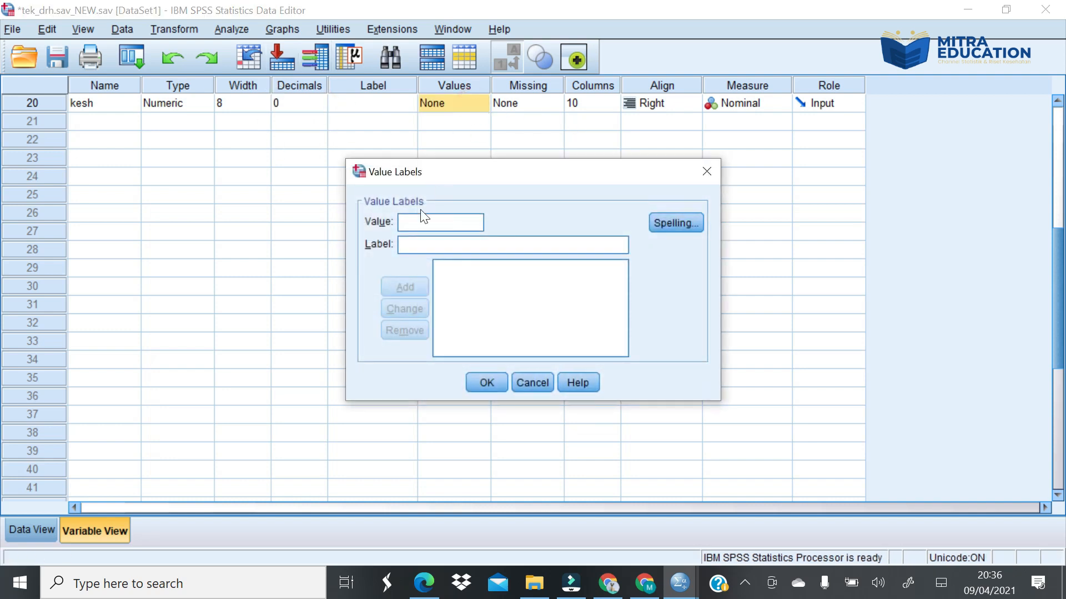
{"action": "type", "text": "0"}
{"action": "left_click", "coordinate": [409, 248]}
{"action": "type", "text": "k"}
{"action": "key", "text": "BackSpace"}
{"action": "type", "text": "Kese"}
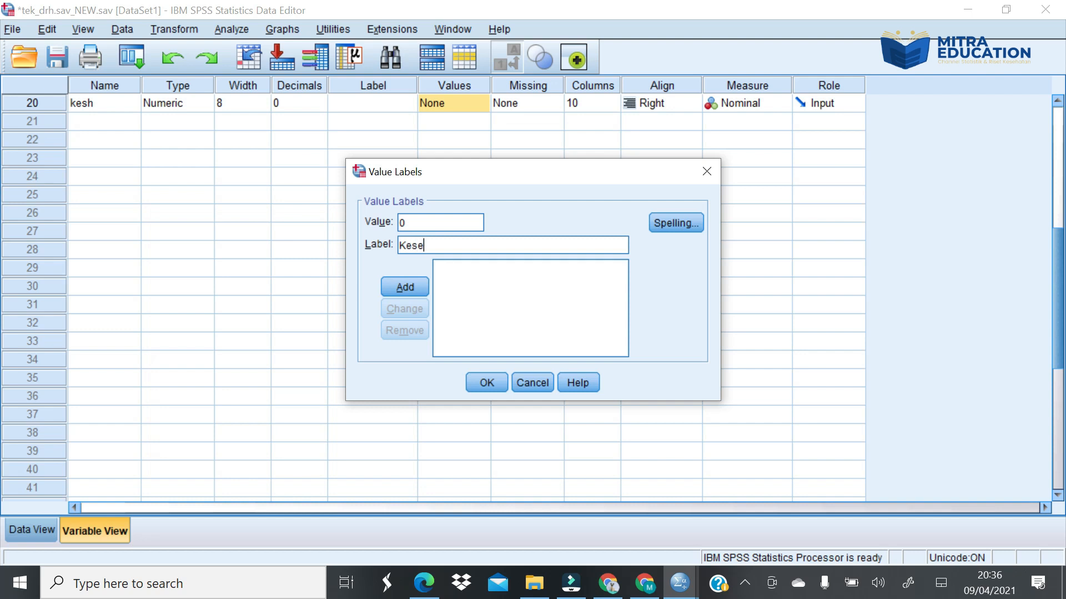
{"action": "type", "text": "hatan Baik"}
{"action": "left_click", "coordinate": [409, 284]}
Add the value label "Kesehatan Tidak Baik" for value 1 of kesh, apply the labels and return to the case data
{"action": "type", "text": "1"}
{"action": "left_click", "coordinate": [409, 245]}
{"action": "type", "text": "K"}
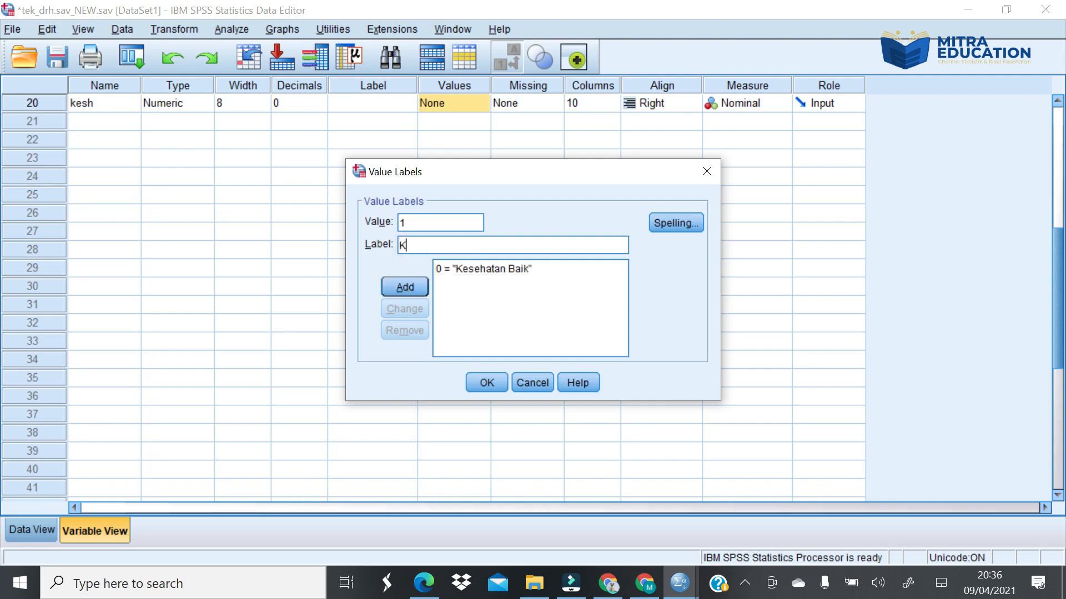
{"action": "type", "text": "esehatan Tidak Baik"}
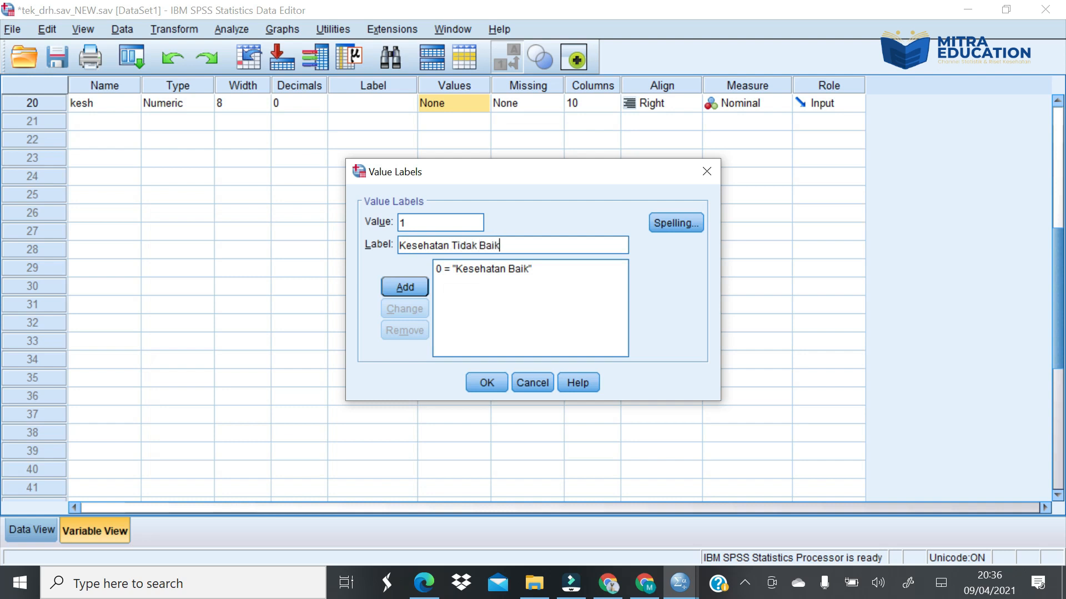
{"action": "left_click", "coordinate": [394, 287]}
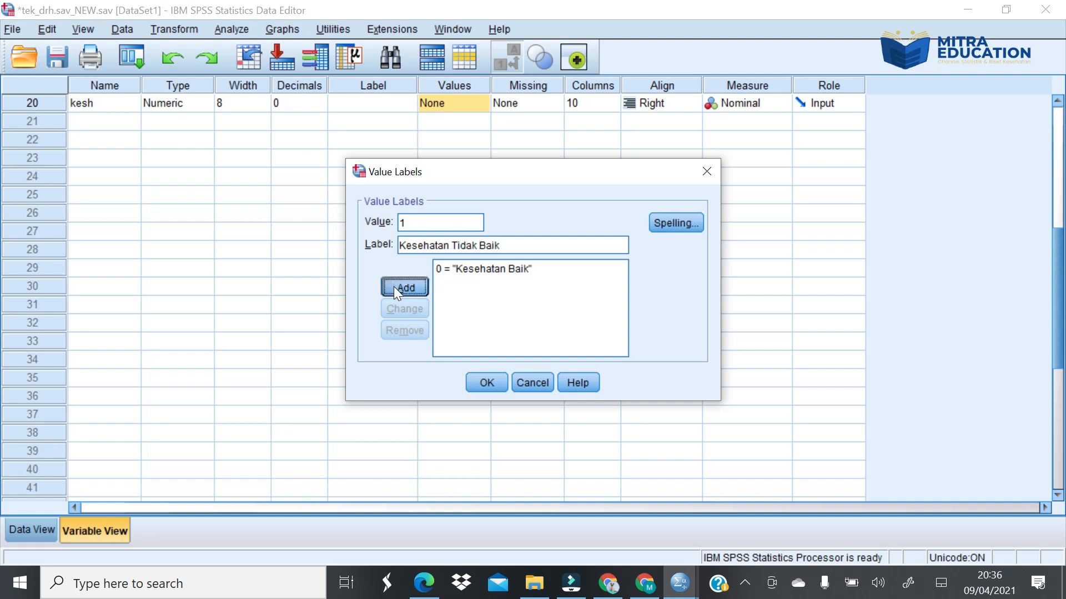
{"action": "left_click", "coordinate": [497, 382]}
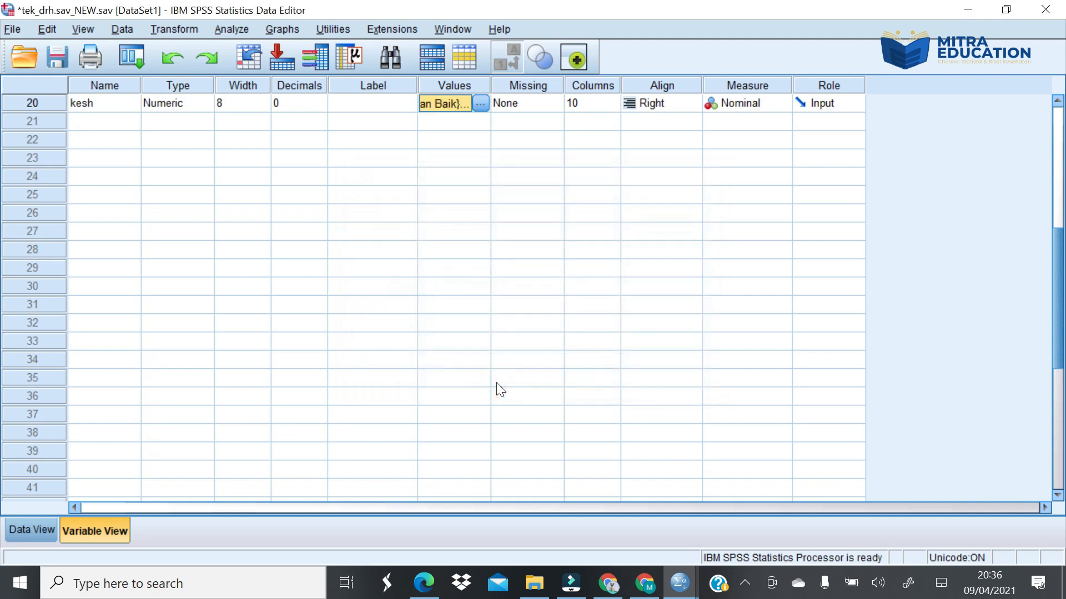
{"action": "left_click", "coordinate": [41, 529]}
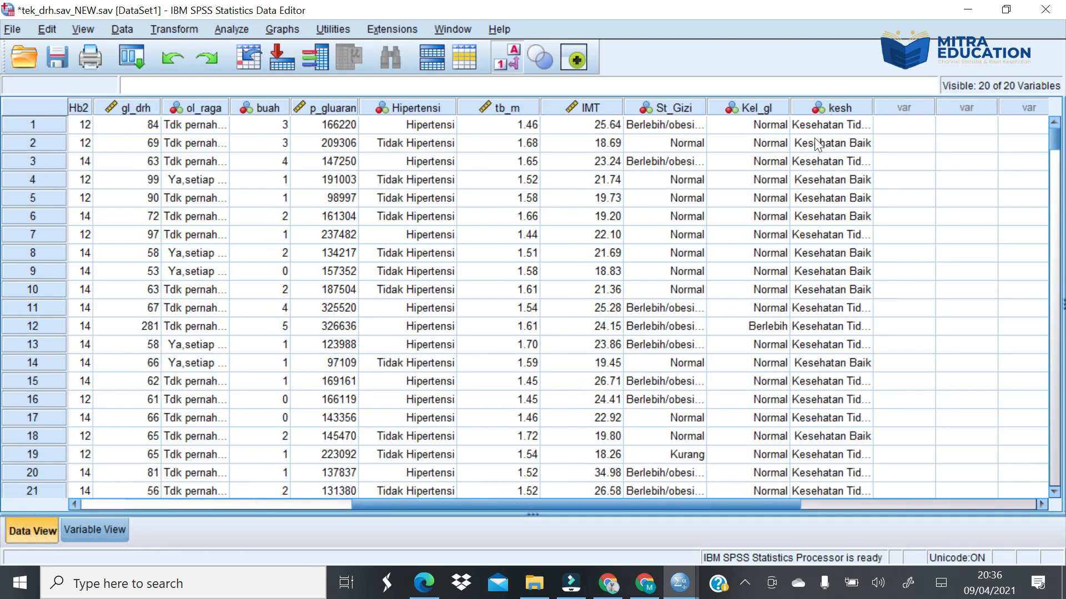